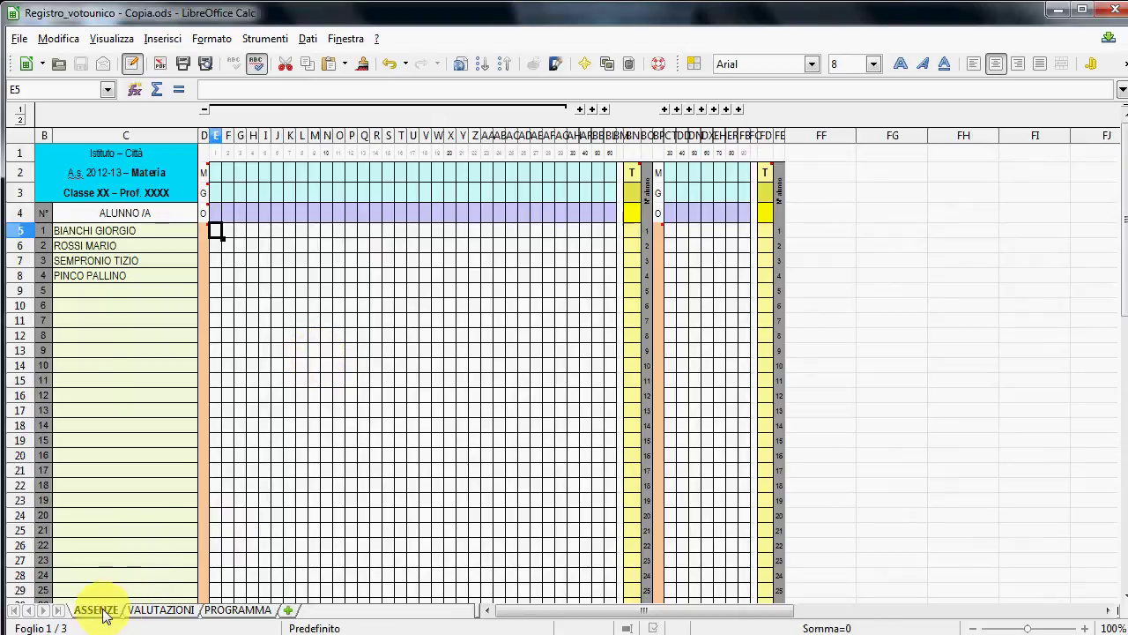
# - Glance at the VALUTAZIONI and PROGRAMMA sheets, then return to ASSENZE
pyautogui.click(161, 610)
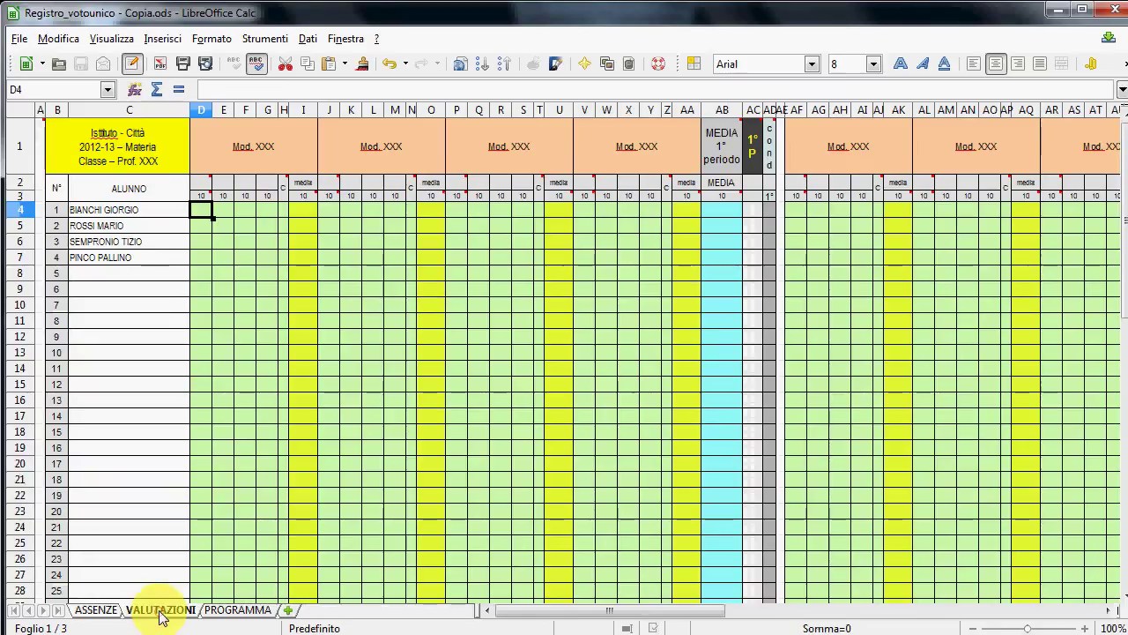
pyautogui.click(238, 613)
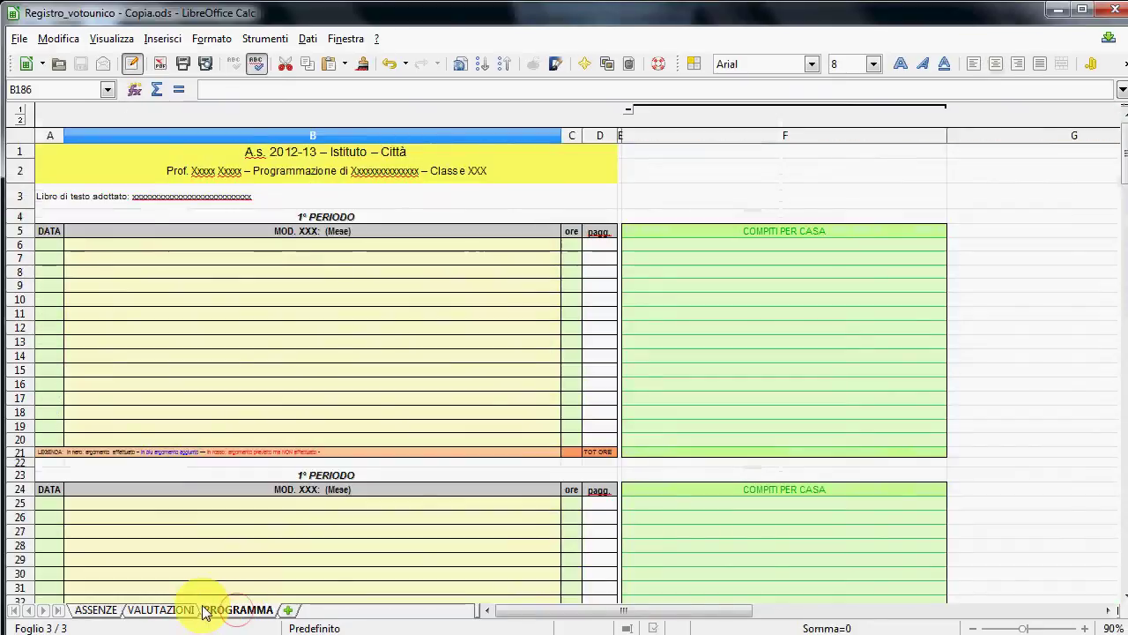
pyautogui.click(95, 610)
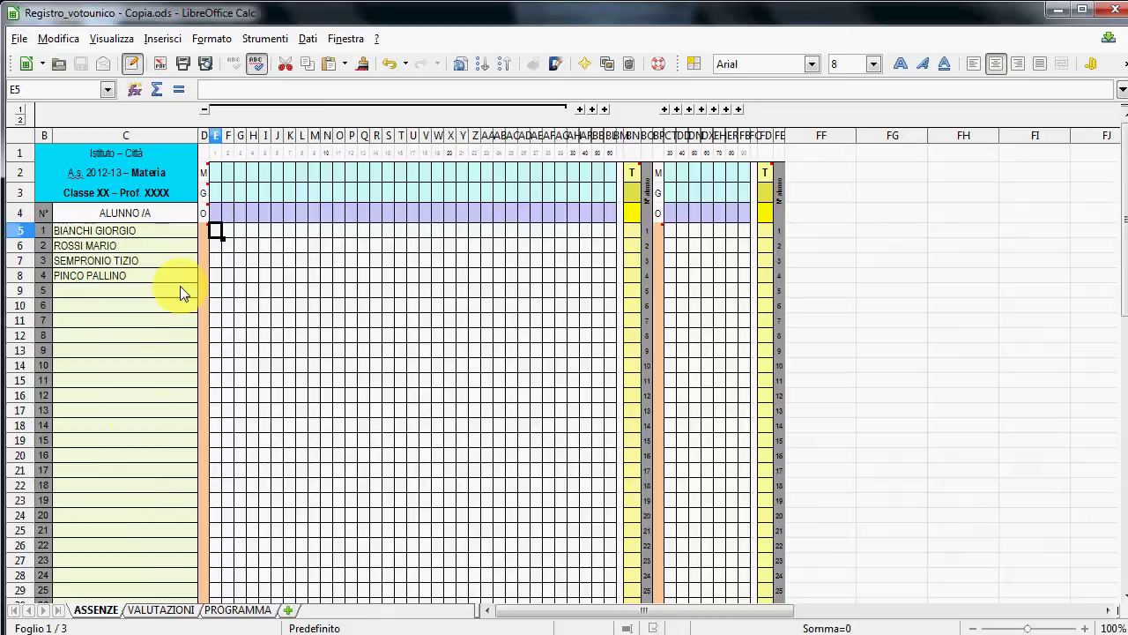
# - Enter 9, 12 and 2 into E2, E3 and E4
pyautogui.click(216, 173)
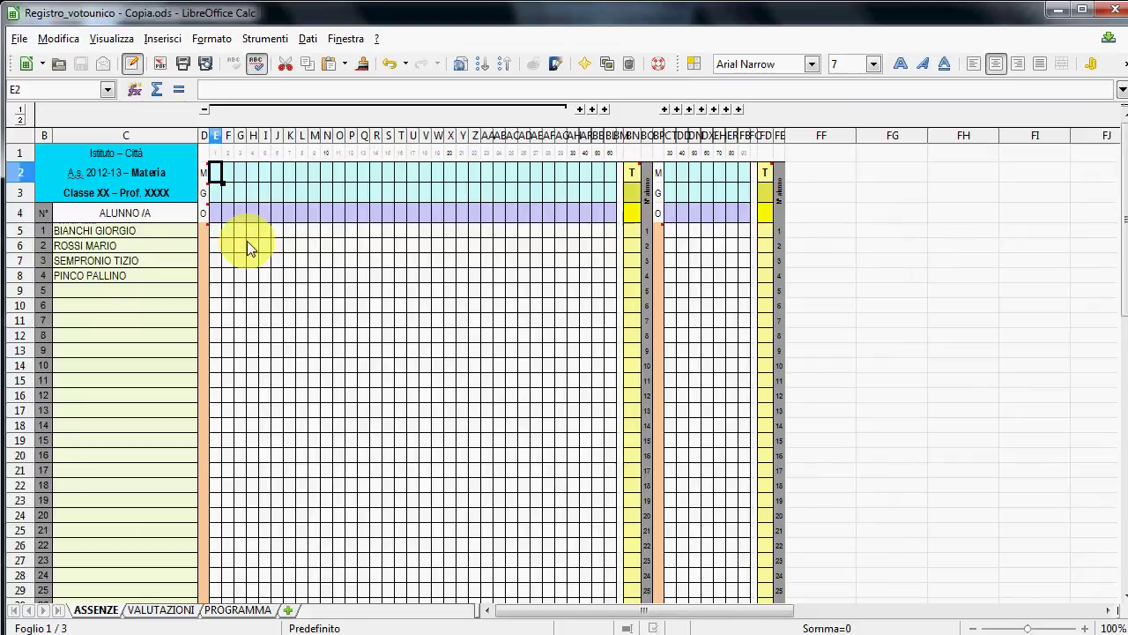
pyautogui.write('9')
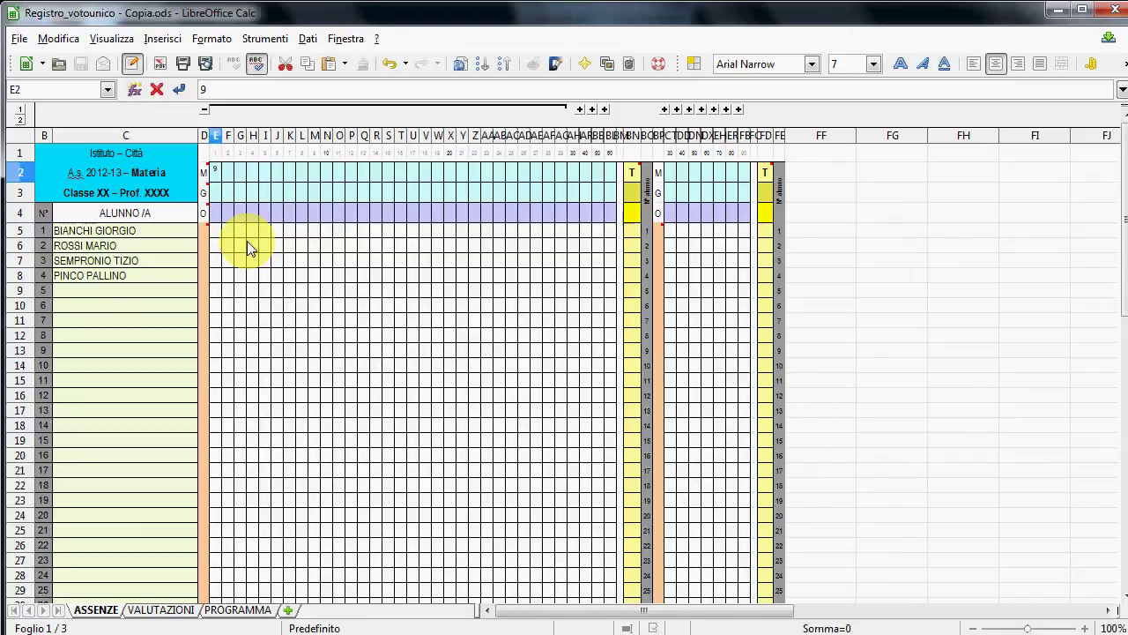
pyautogui.press('Return')
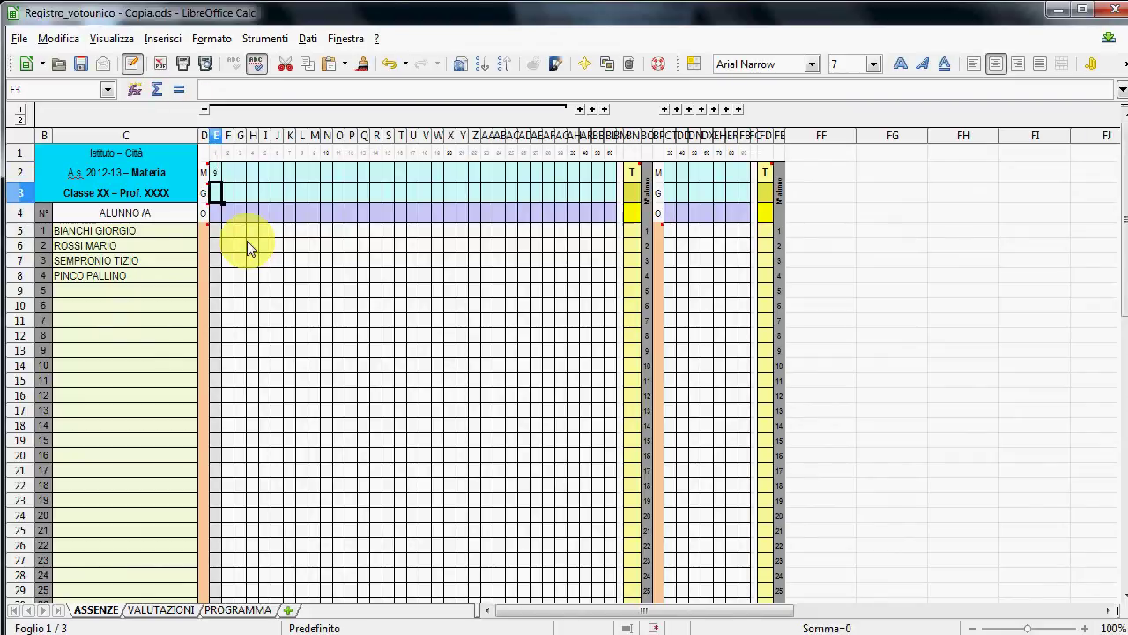
pyautogui.write('12')
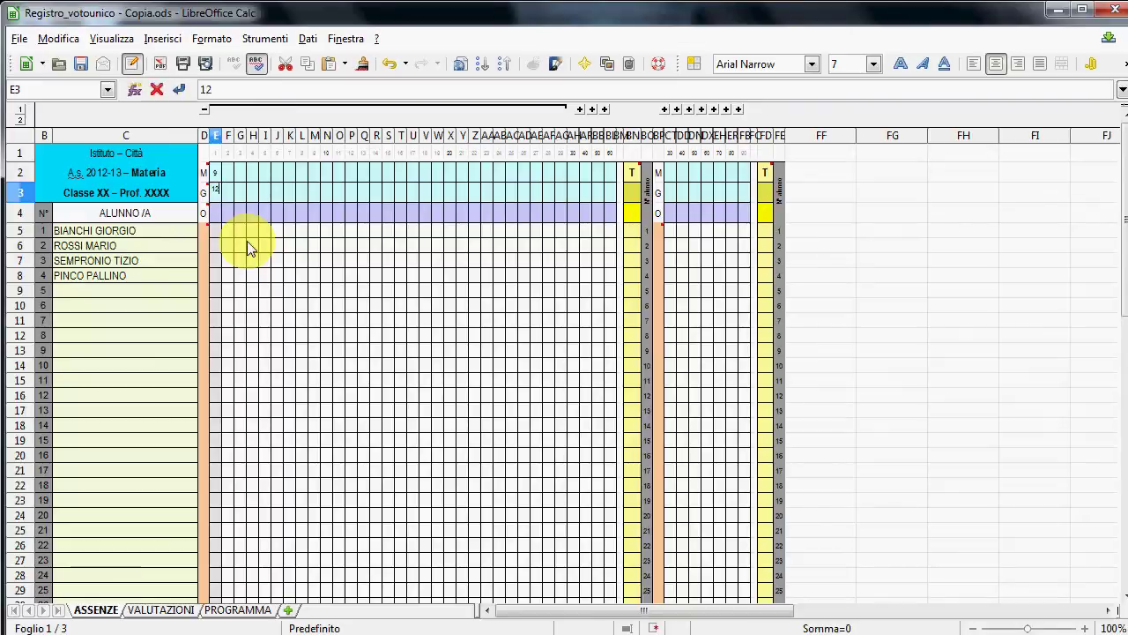
pyautogui.press('Return')
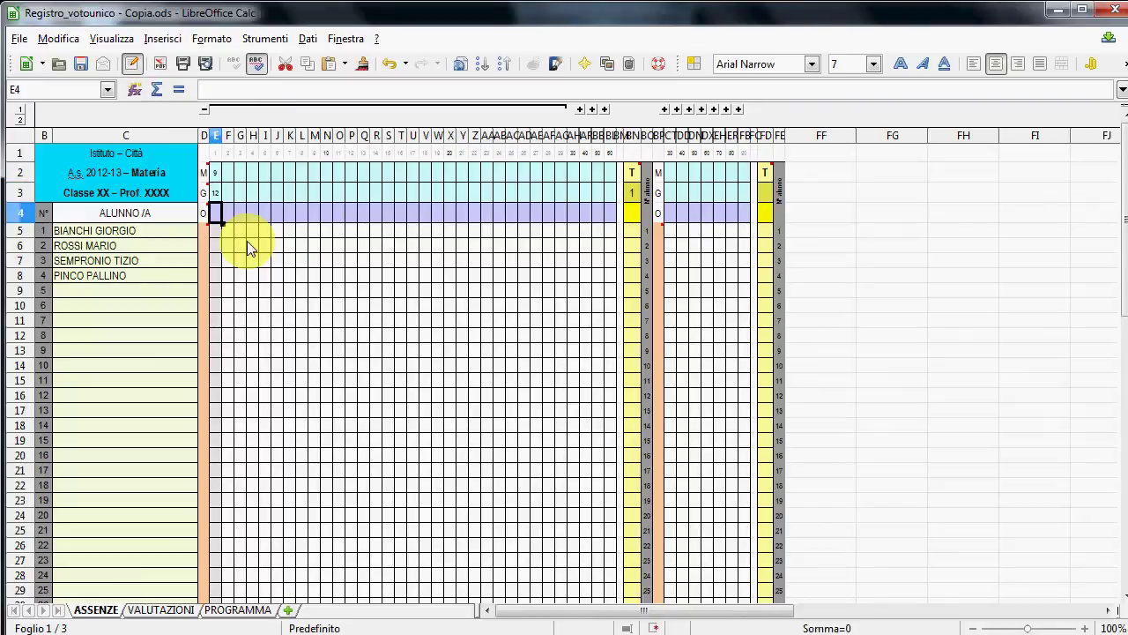
pyautogui.write('2')
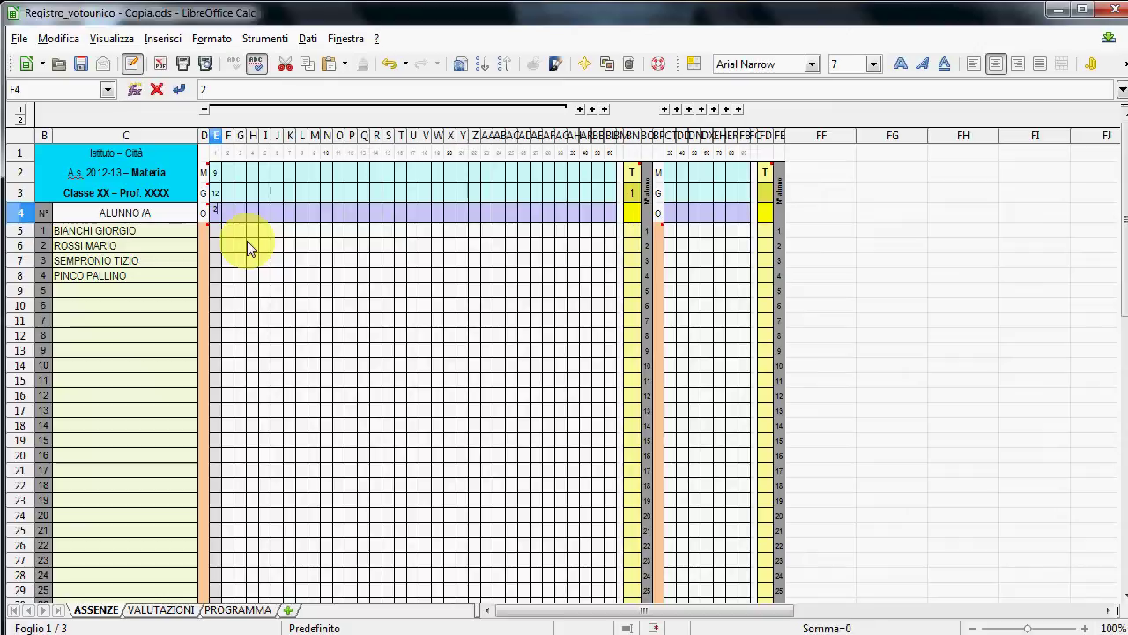
pyautogui.press('Return')
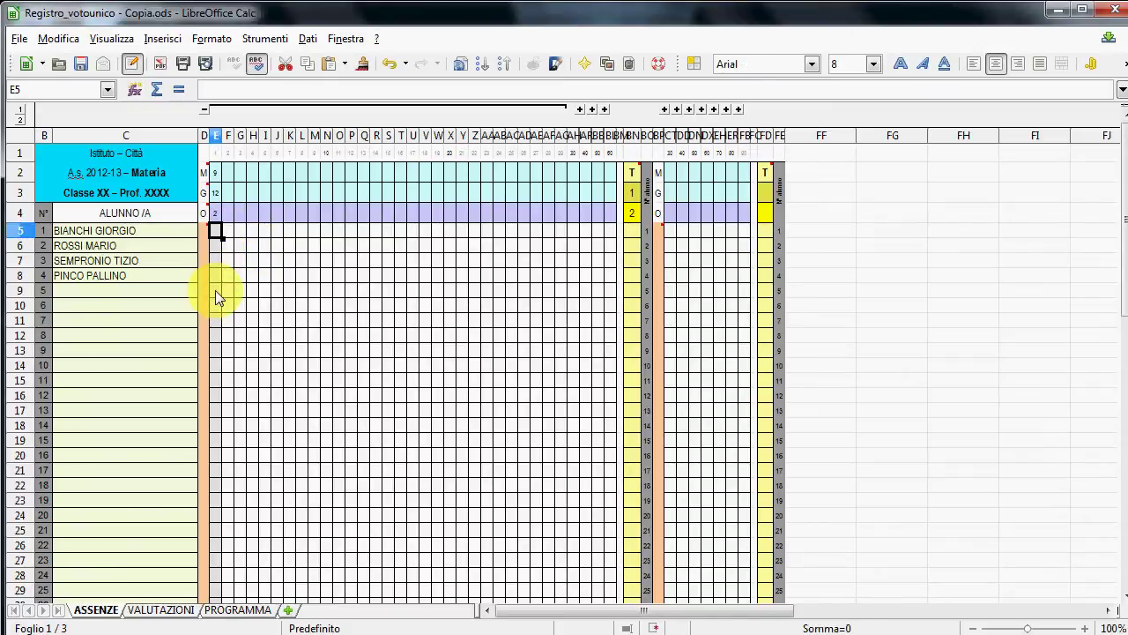
# - Enter 1 in E6 for the second student
pyautogui.press('Down')
pyautogui.press('Down')
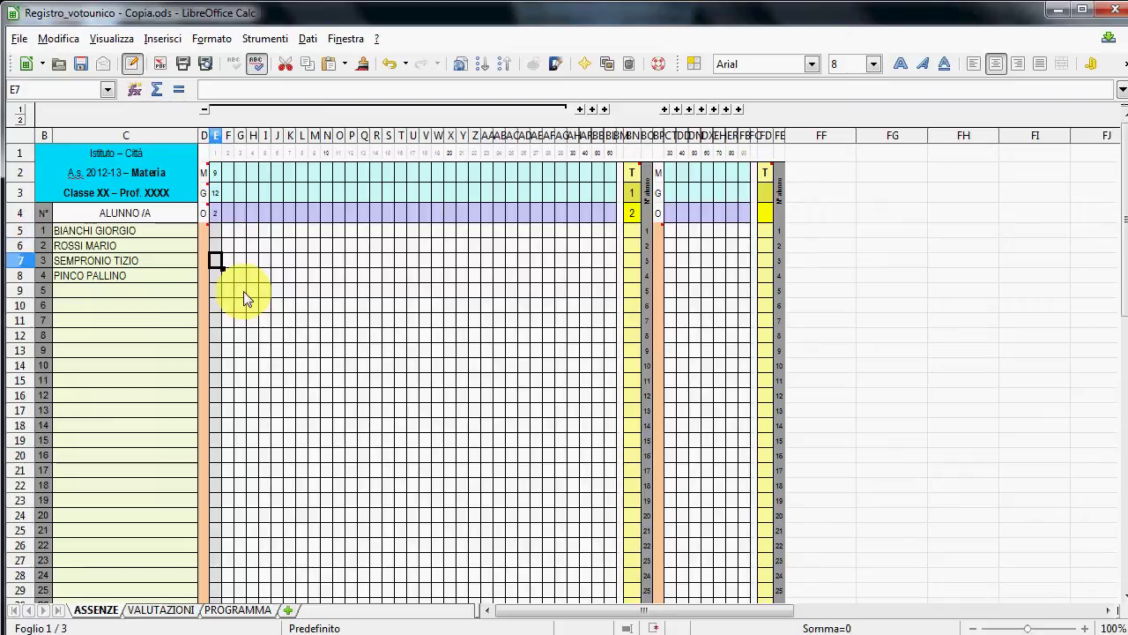
pyautogui.press('Up')
pyautogui.press('Up')
pyautogui.press('Down')
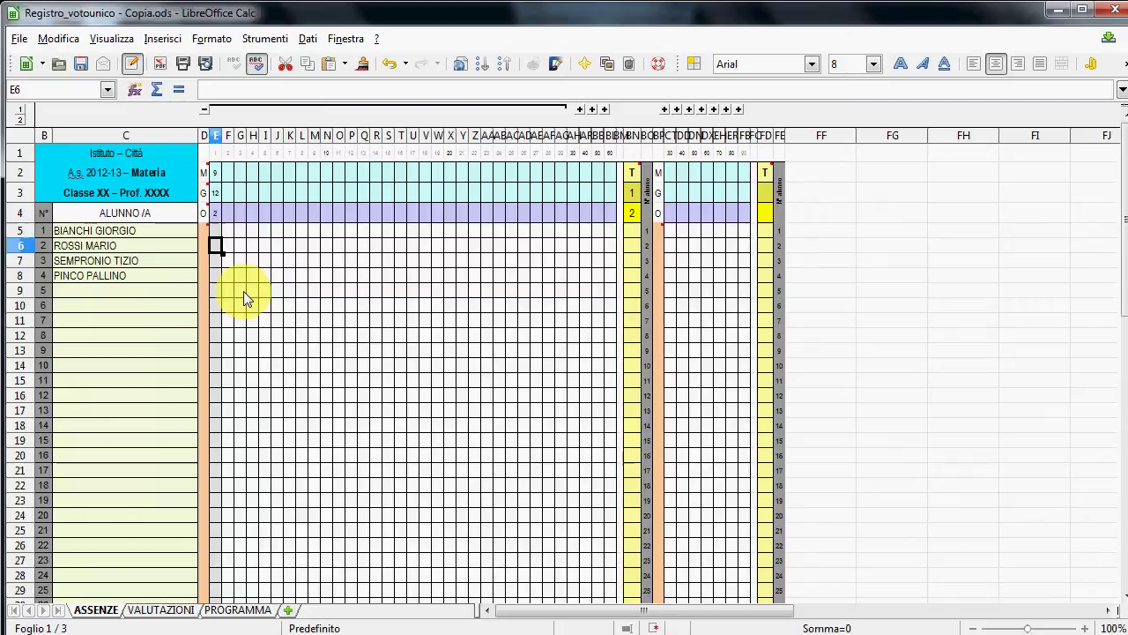
pyautogui.write('1')
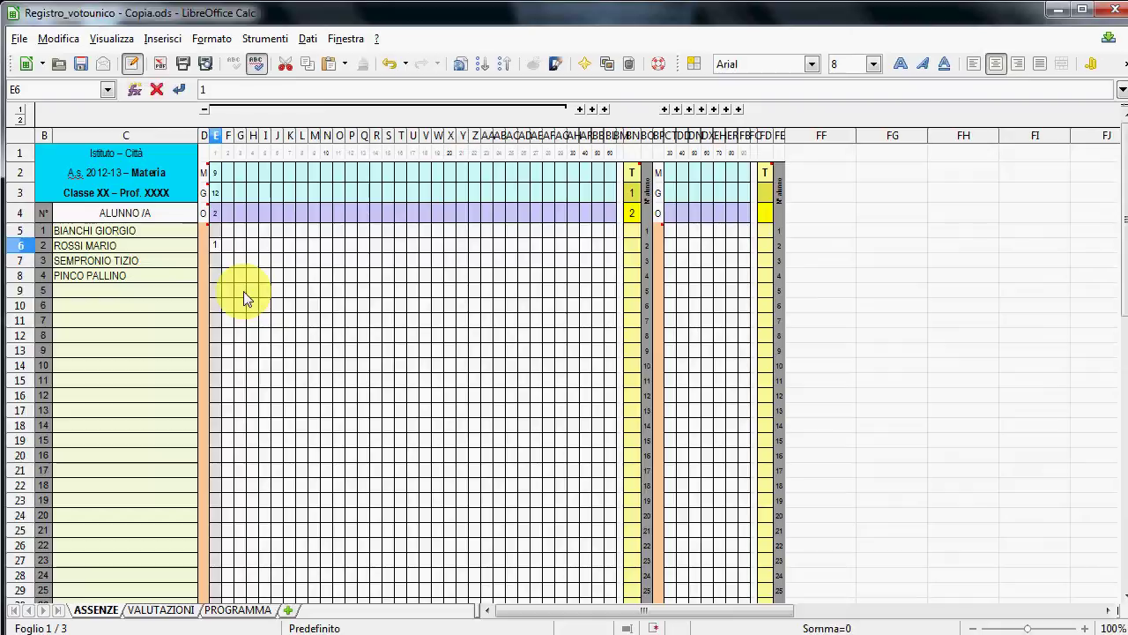
pyautogui.press('Return')
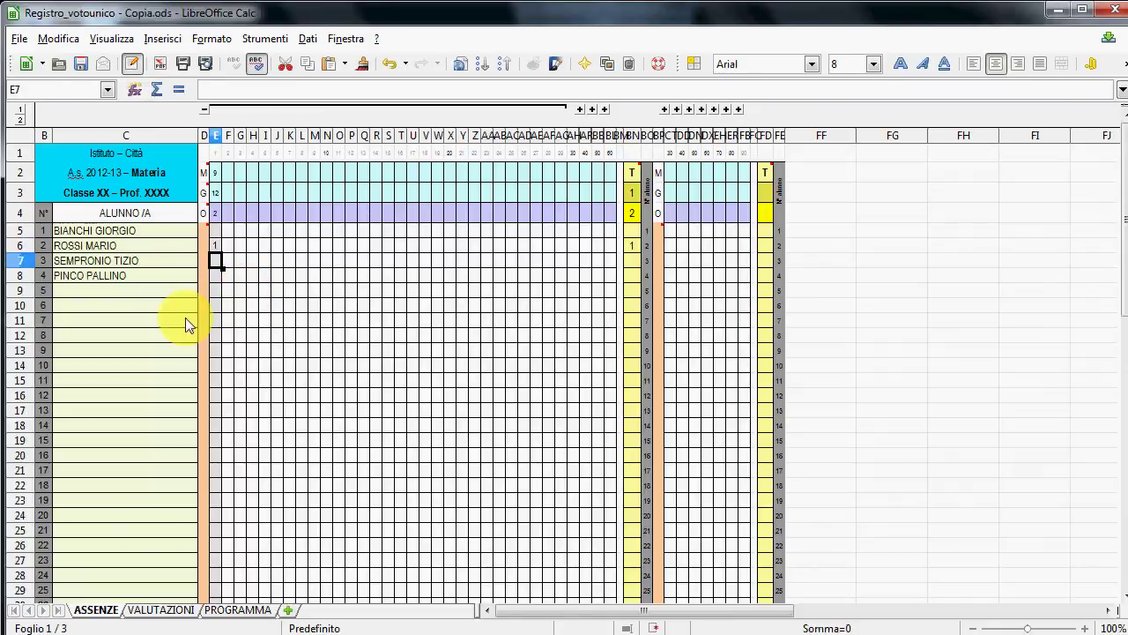
# - Show the VALUTAZIONI sheet and scroll across its Mod. XXX grade and period-average columns
pyautogui.click(143, 610)
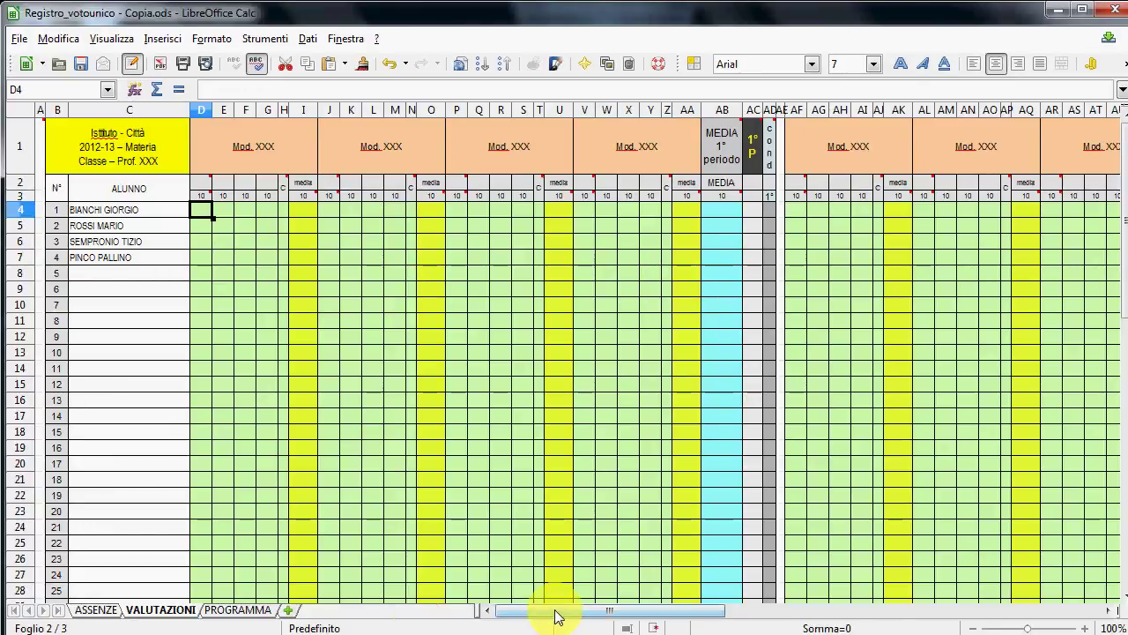
pyautogui.moveTo(556, 617); pyautogui.dragTo(520, 614)
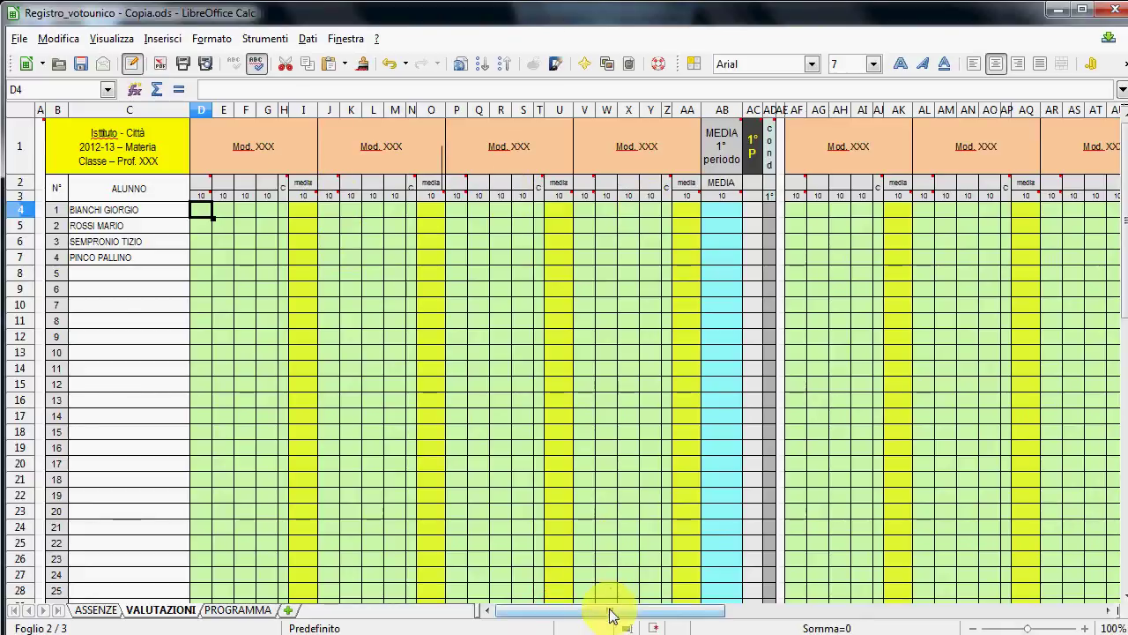
pyautogui.moveTo(609, 614); pyautogui.dragTo(714, 614)
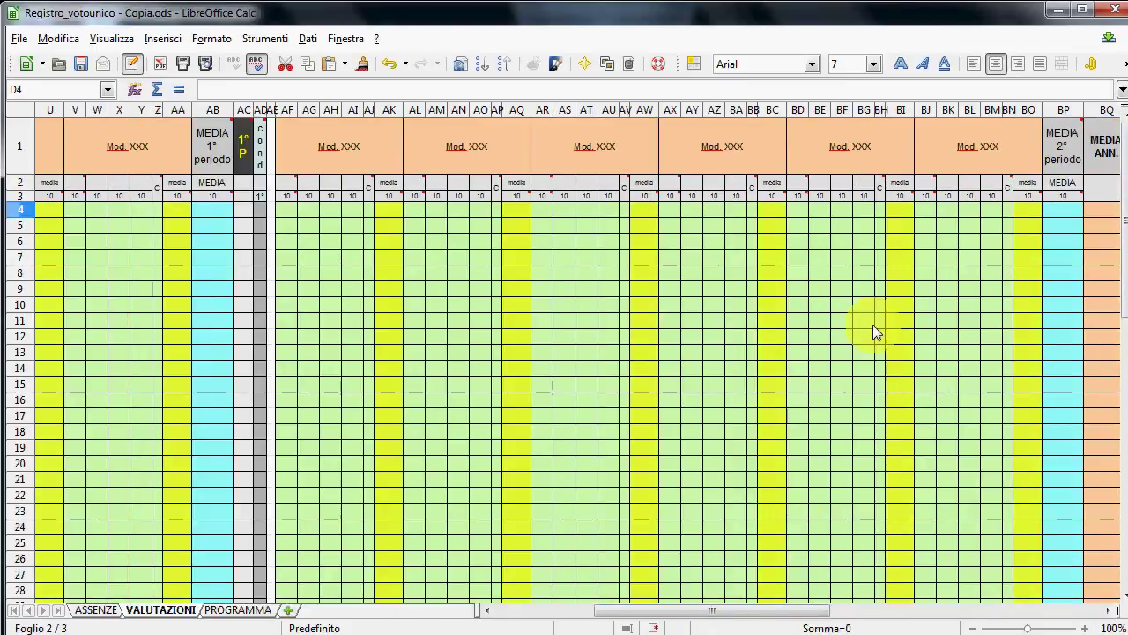
pyautogui.moveTo(738, 612); pyautogui.dragTo(617, 543)
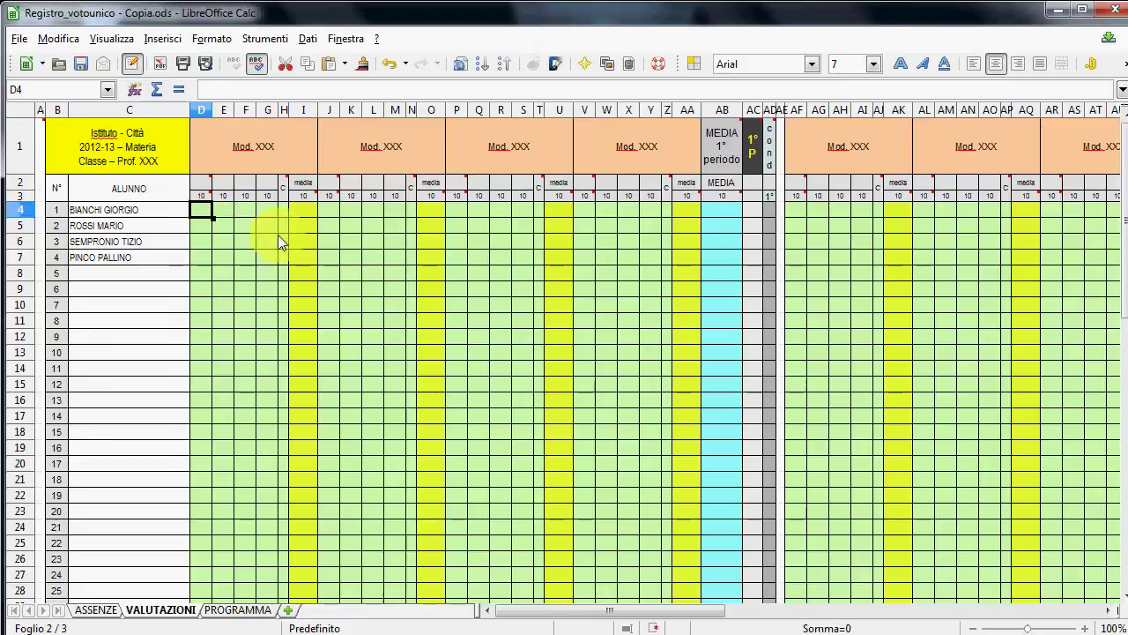
# - Put grade 5 in D4 and attach the comment 'Orale del 20 settembre'
pyautogui.write('5')
pyautogui.press('Return')
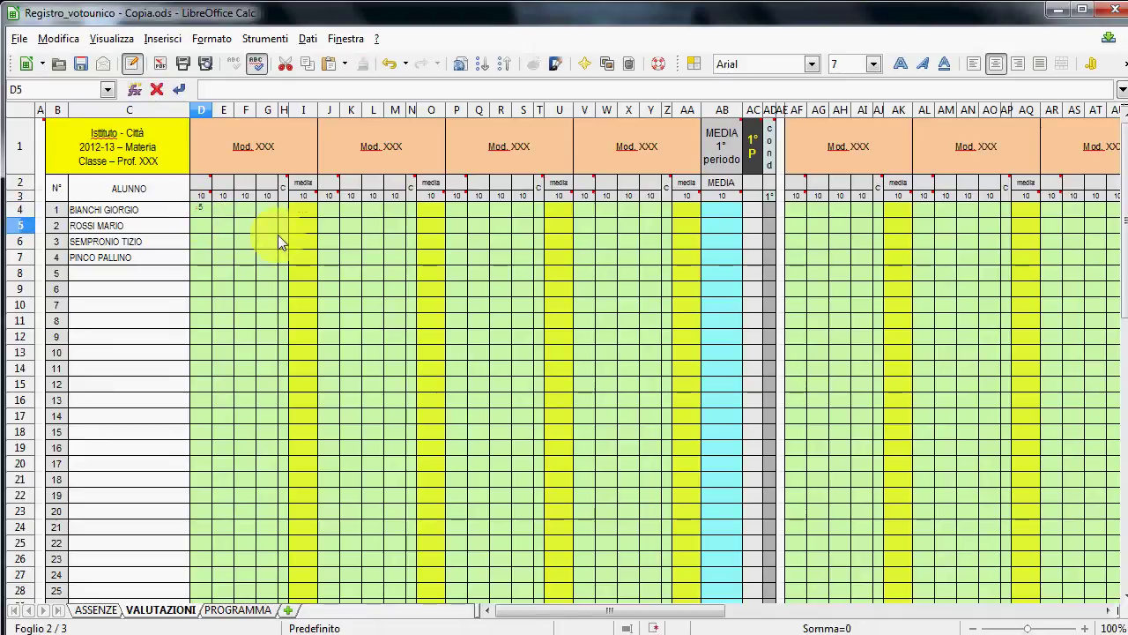
pyautogui.rightClick(200, 206)
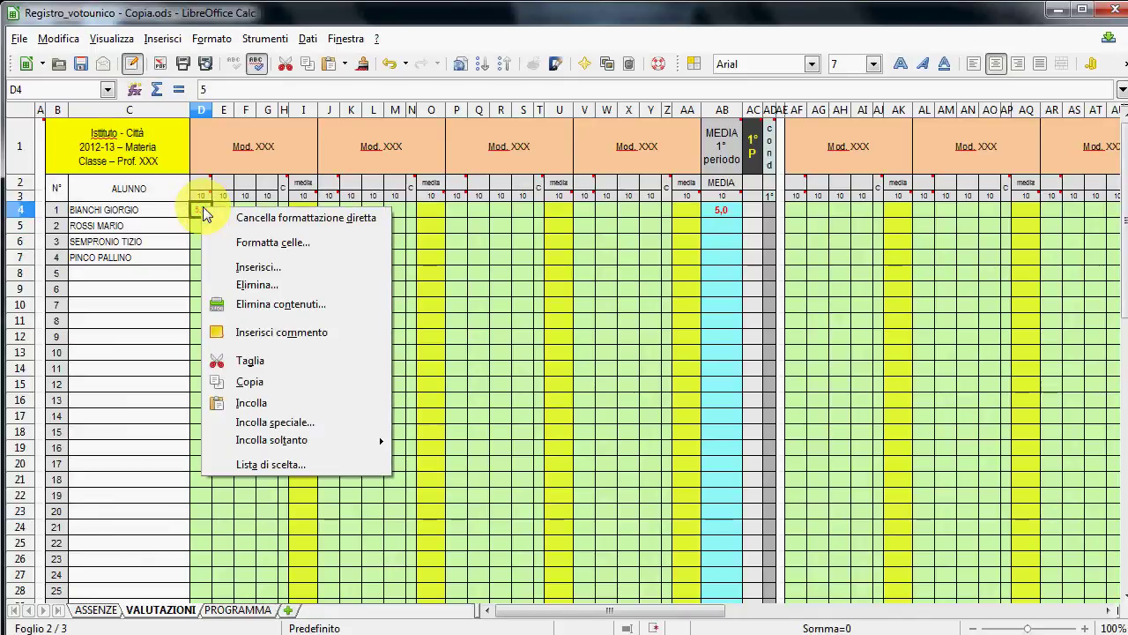
pyautogui.click(281, 333)
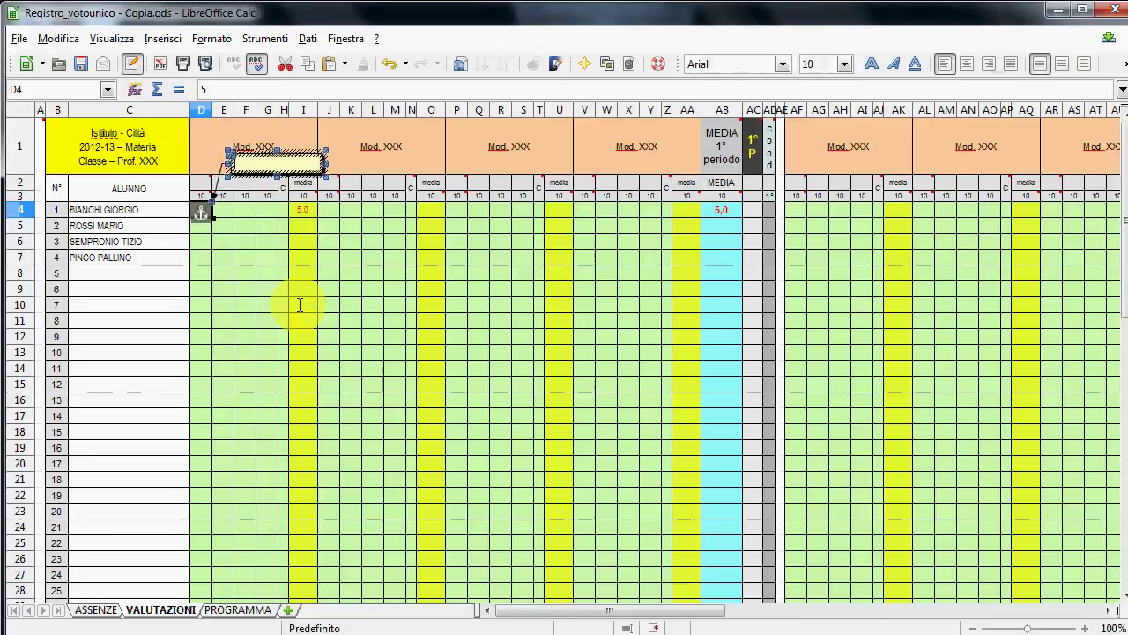
pyautogui.write('orale')
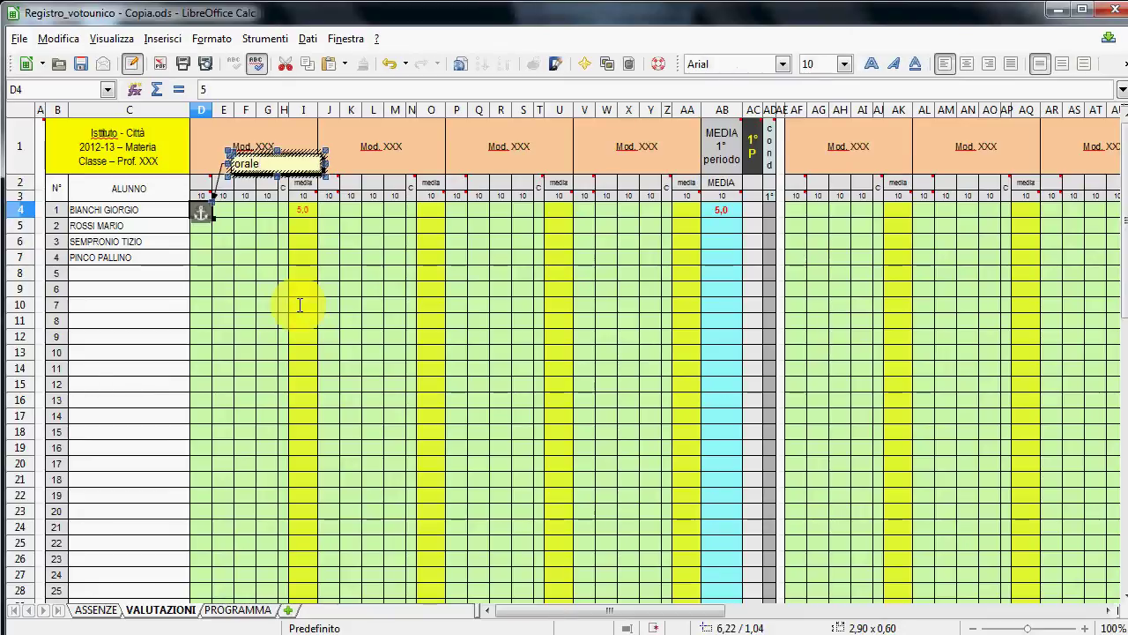
pyautogui.write(' del 20 settembre')
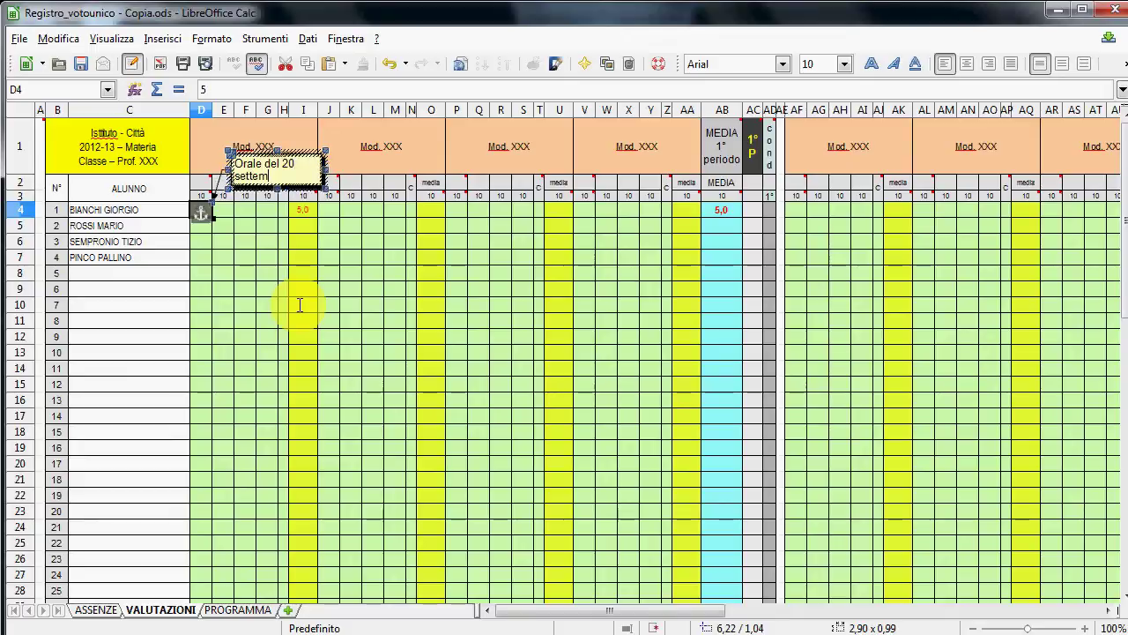
pyautogui.click(256, 236)
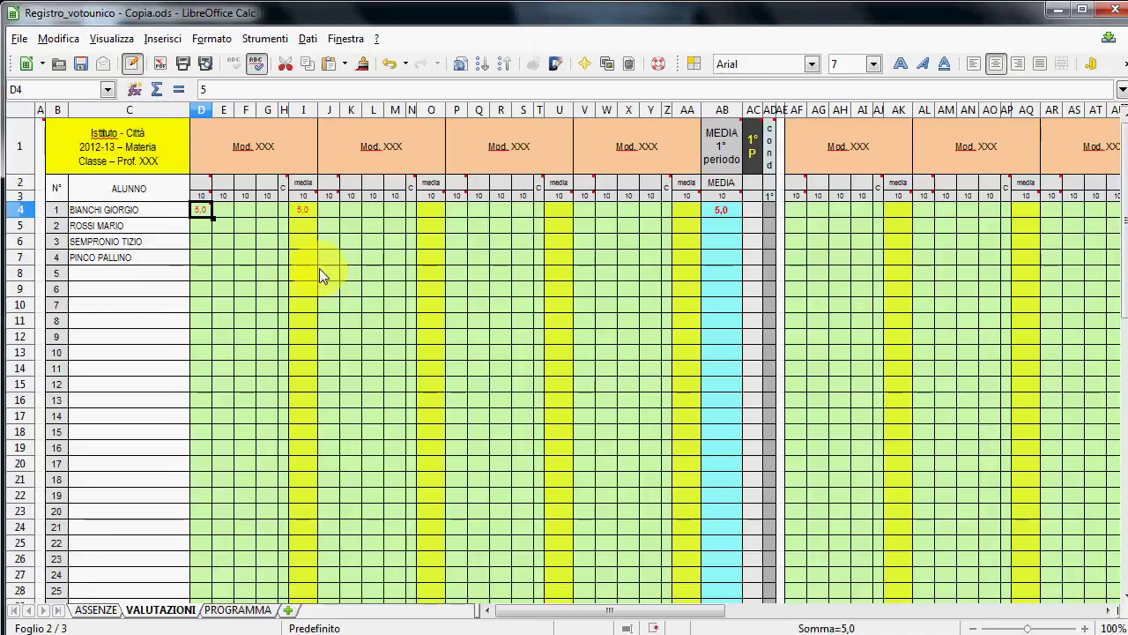
# - Enter the first student's grades 7 in F4 and 8 in K4
pyautogui.click(246, 210)
pyautogui.write('7')
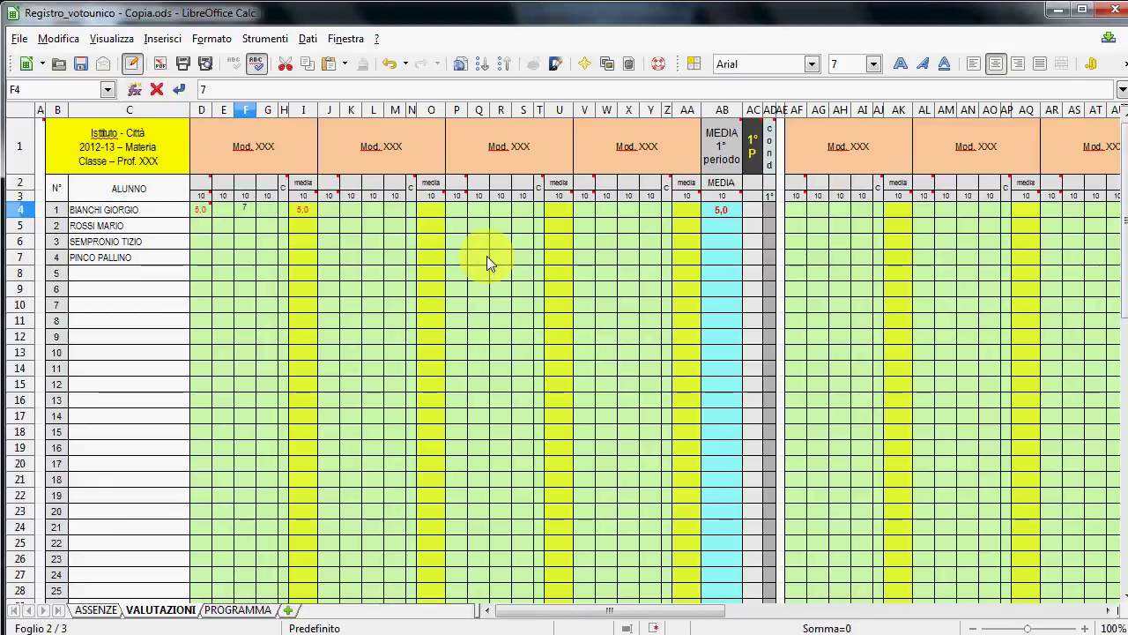
pyautogui.press('Return')
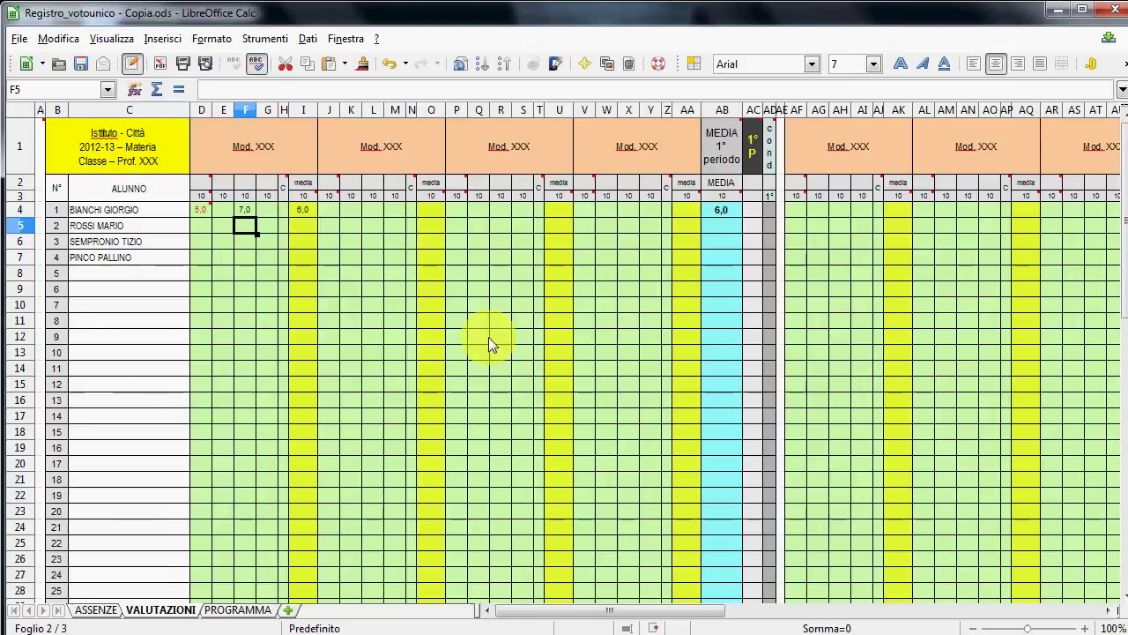
pyautogui.moveTo(582, 614); pyautogui.dragTo(592, 612)
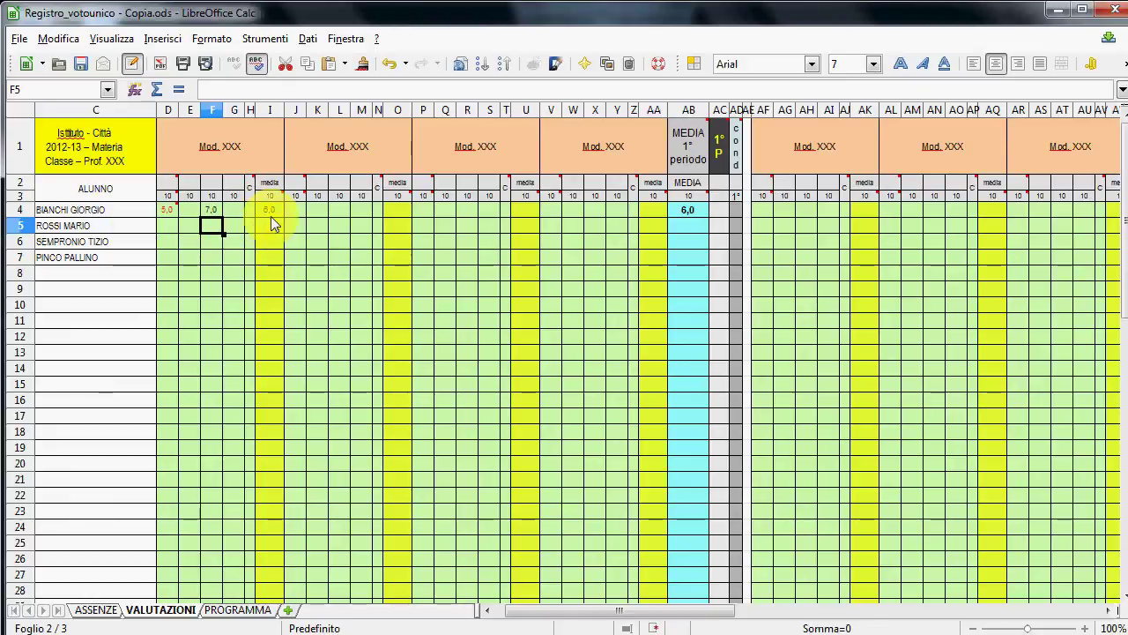
pyautogui.click(318, 210)
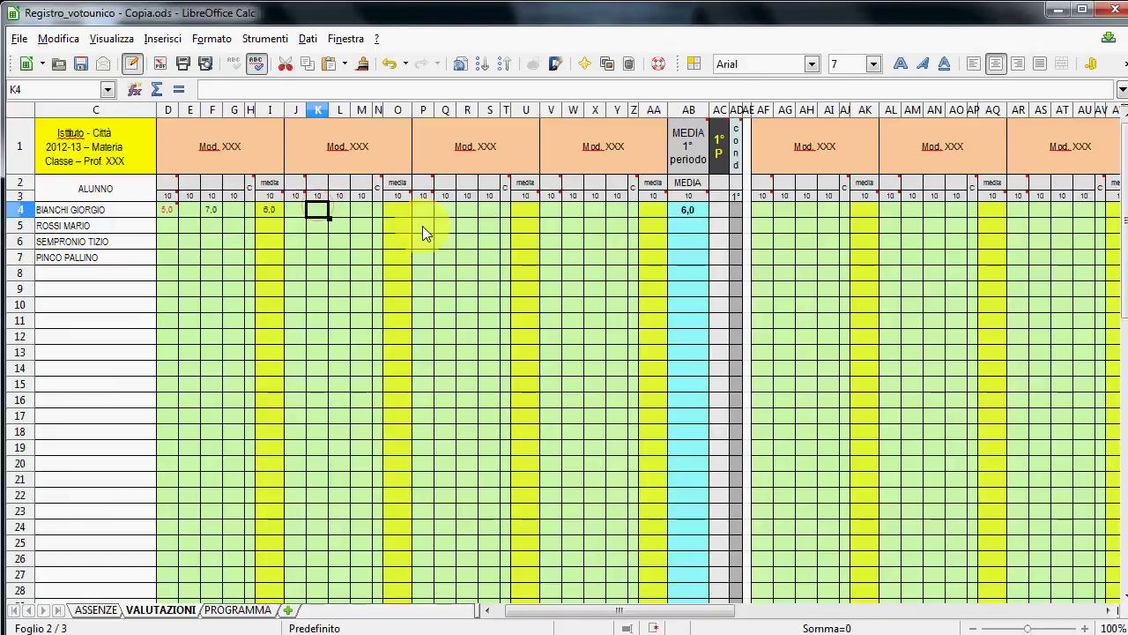
pyautogui.write('8')
pyautogui.press('Tab')
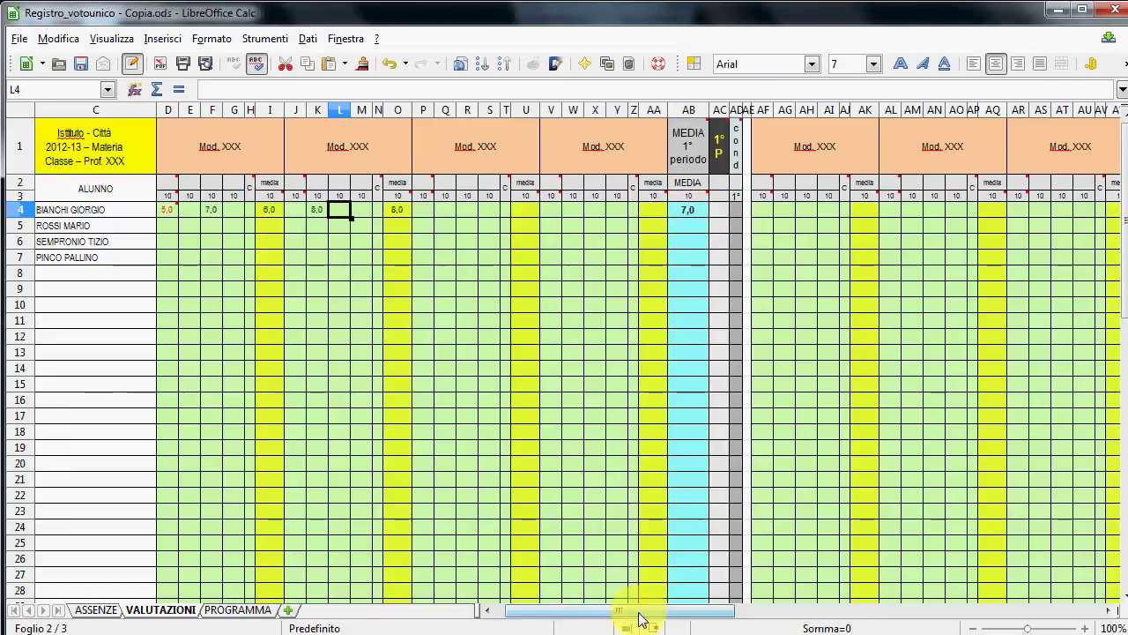
pyautogui.moveTo(649, 612); pyautogui.dragTo(663, 612)
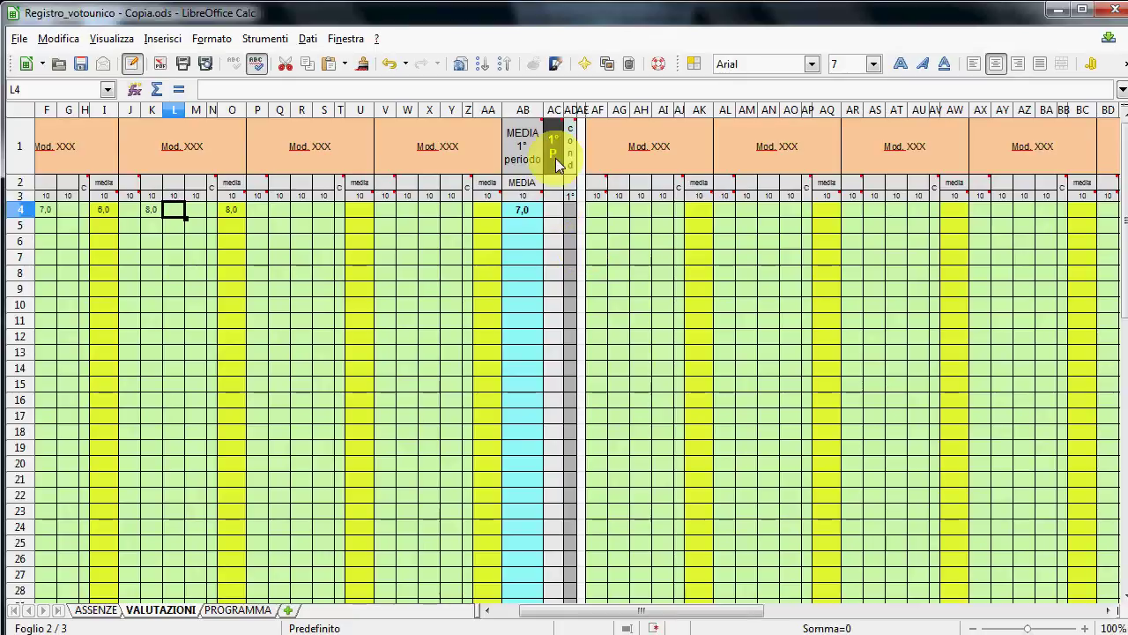
# - Enter first-period grade 7 in AC4 and conduct 9 in AD4
pyautogui.click(553, 213)
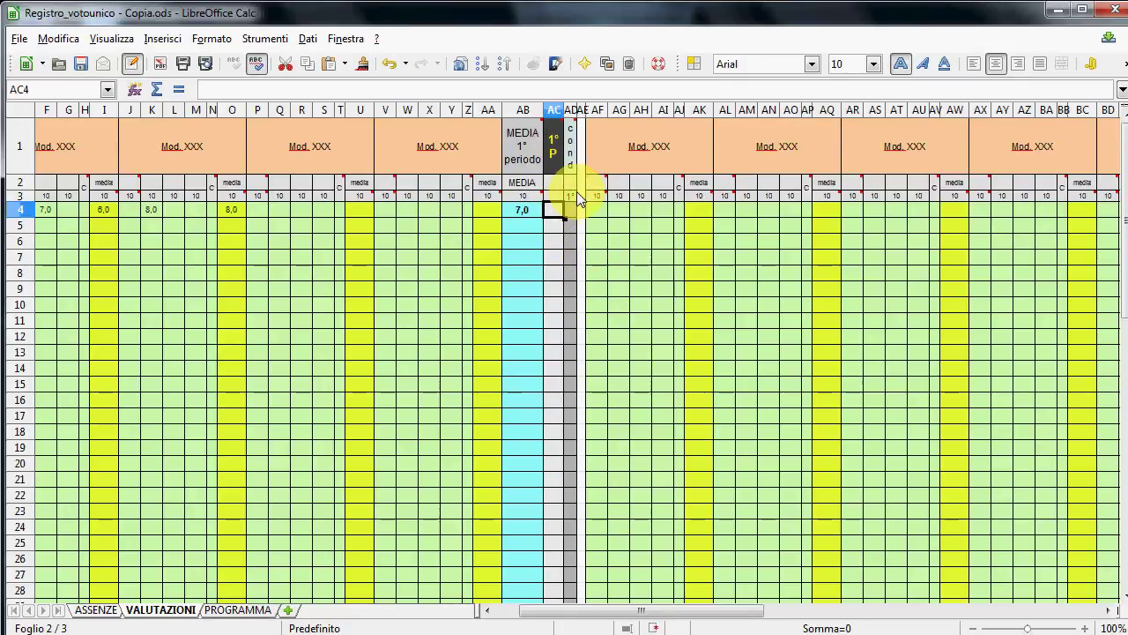
pyautogui.write('7')
pyautogui.press('Return')
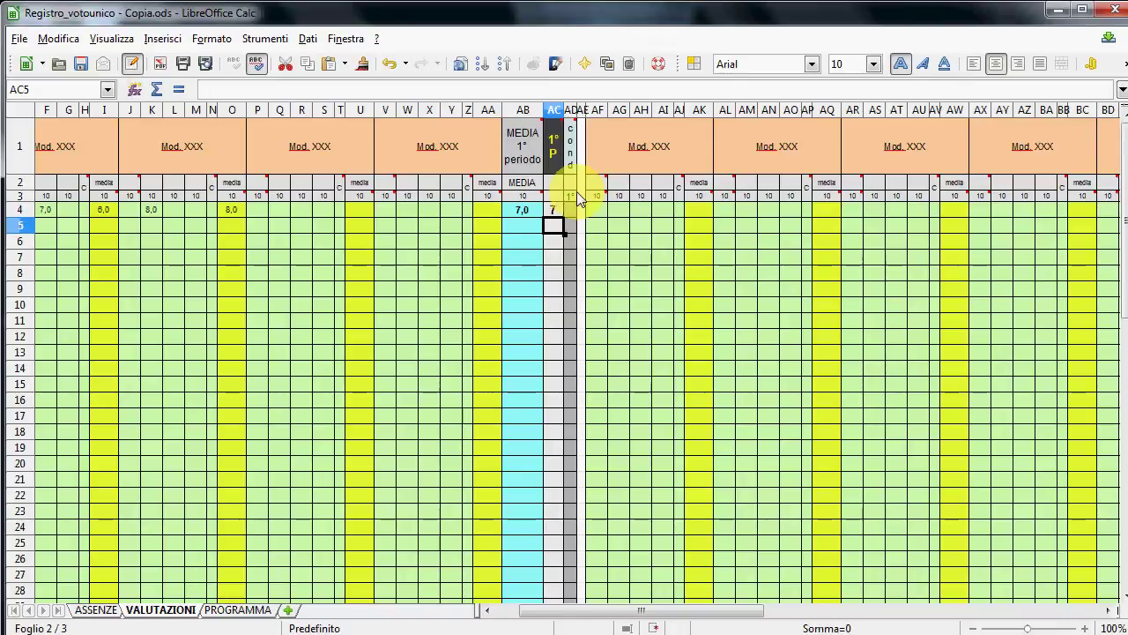
pyautogui.click(571, 211)
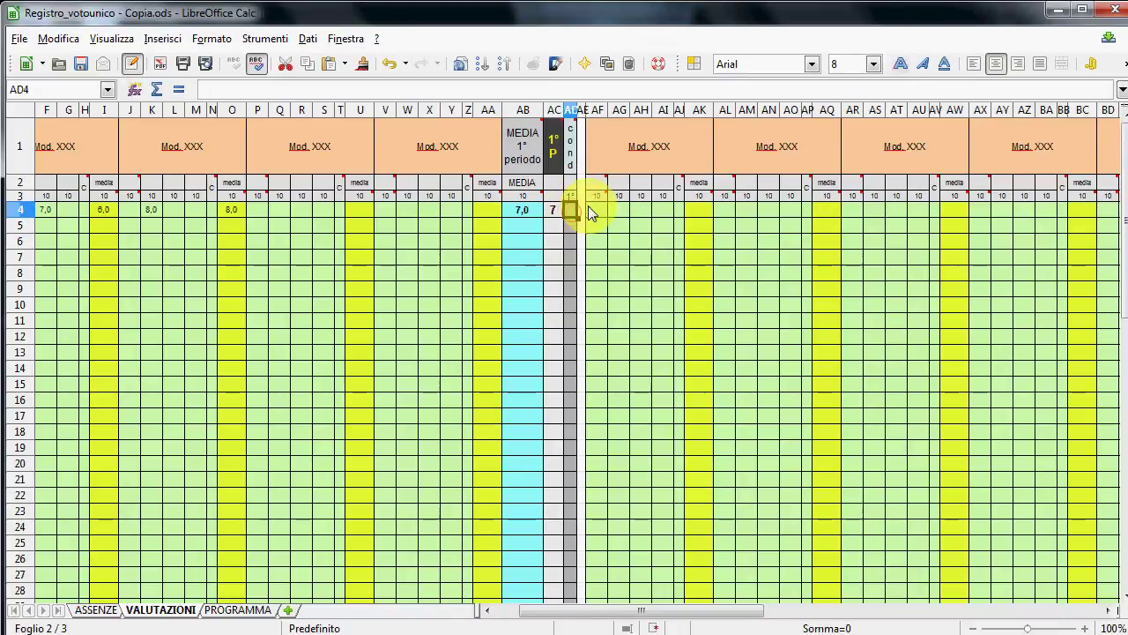
pyautogui.write('9')
pyautogui.press('Return')
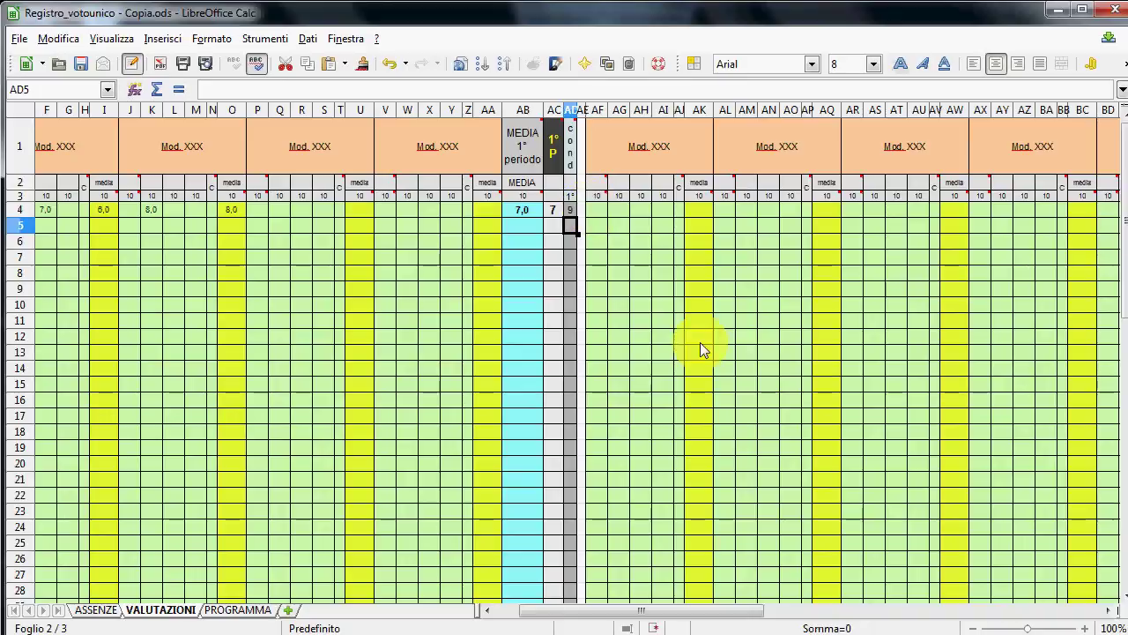
# - Enter second-period marks 4 in AG4 and 8 in AO4
pyautogui.moveTo(627, 611); pyautogui.dragTo(779, 625)
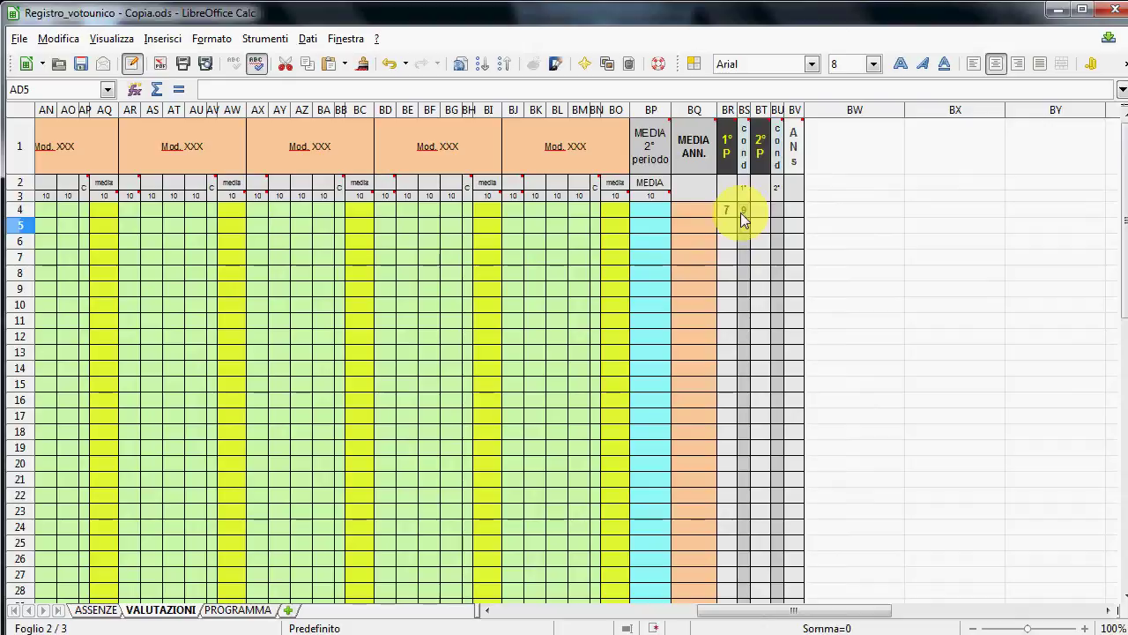
pyautogui.moveTo(785, 620); pyautogui.dragTo(725, 606)
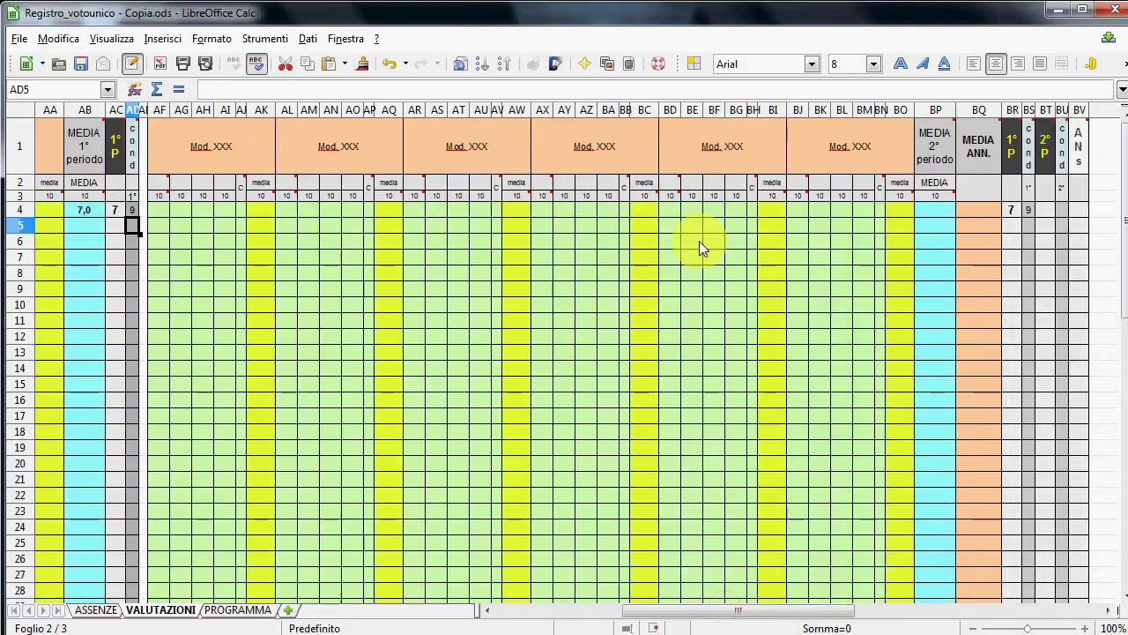
pyautogui.click(181, 212)
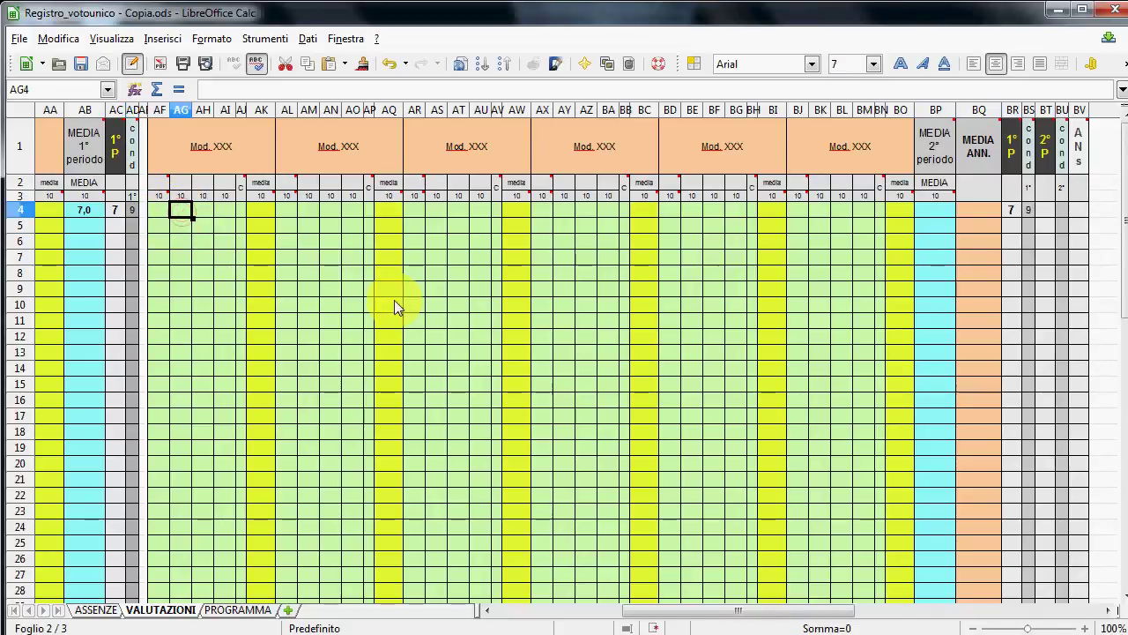
pyautogui.write('4')
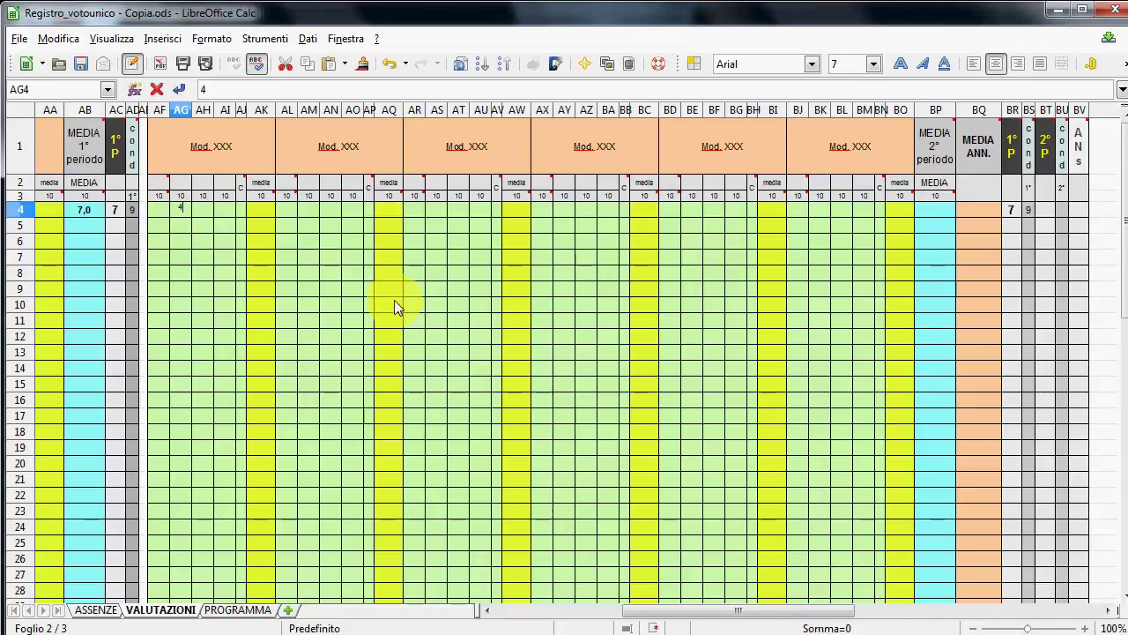
pyautogui.press('Return')
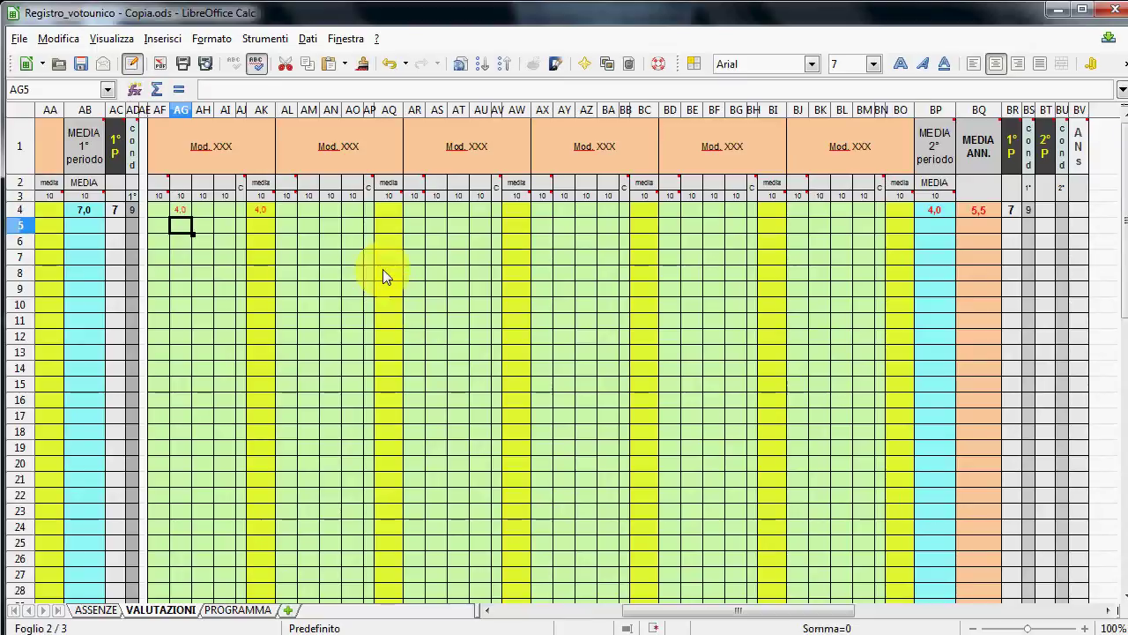
pyautogui.click(352, 206)
pyautogui.write('8')
pyautogui.press('Left')
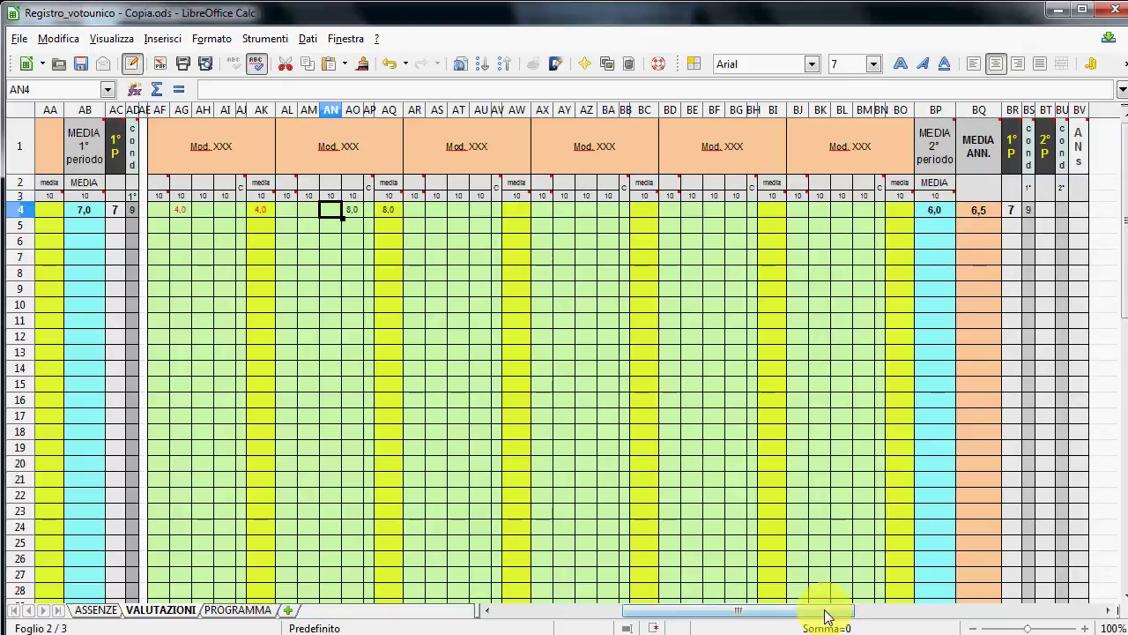
# - Enter second-period grade 6 in BT4 and conduct 8 in BU4
pyautogui.moveTo(825, 611); pyautogui.dragTo(849, 617)
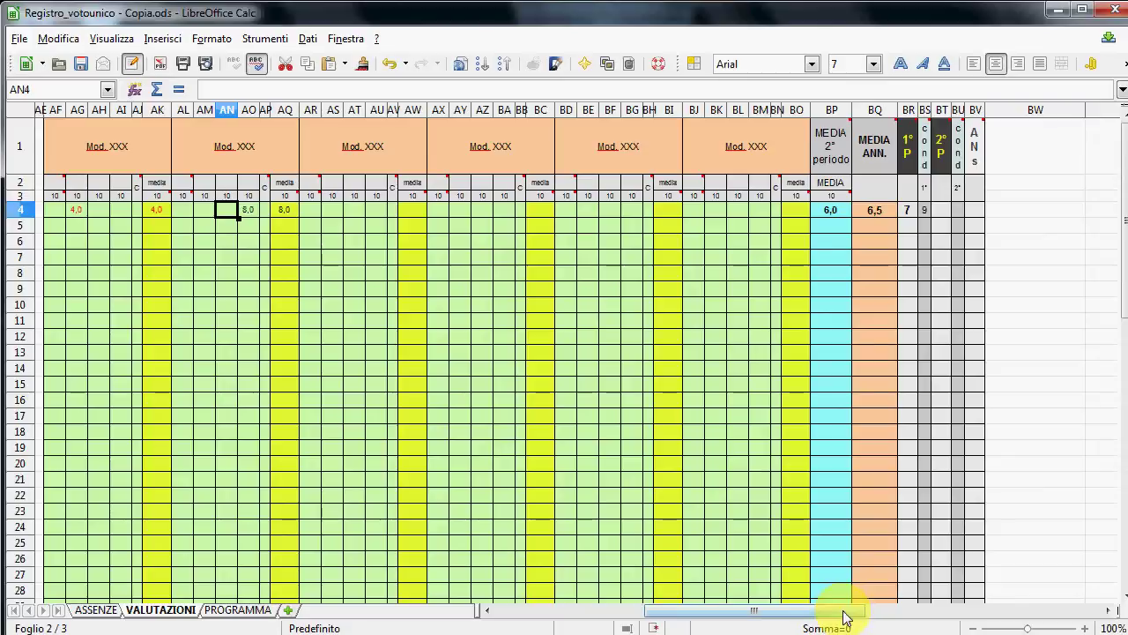
pyautogui.moveTo(846, 615); pyautogui.dragTo(855, 613)
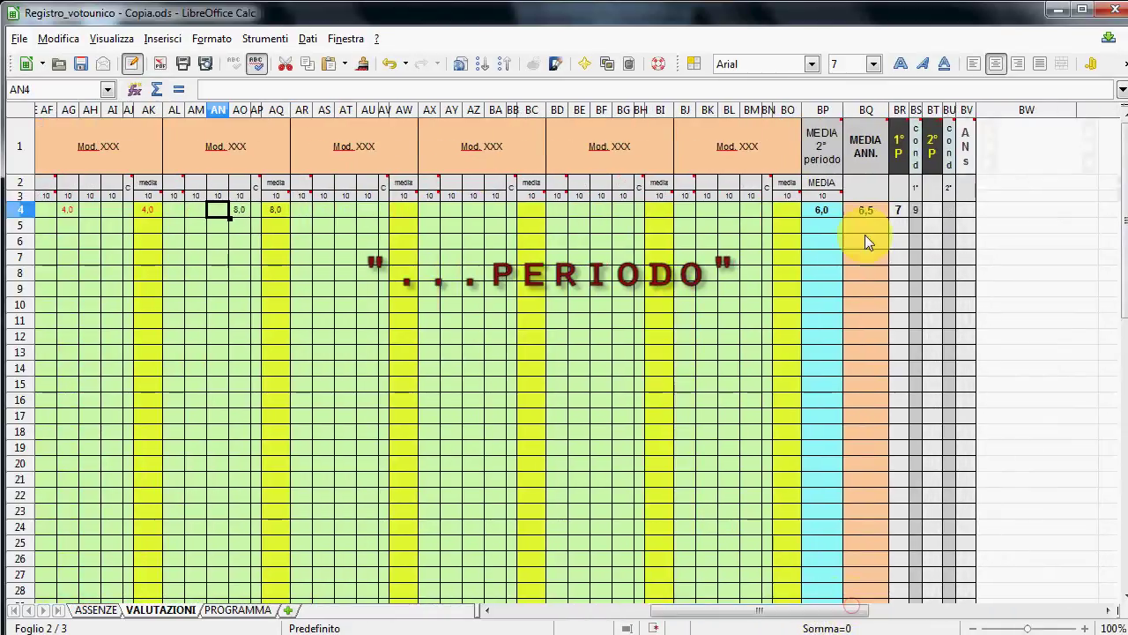
pyautogui.click(932, 213)
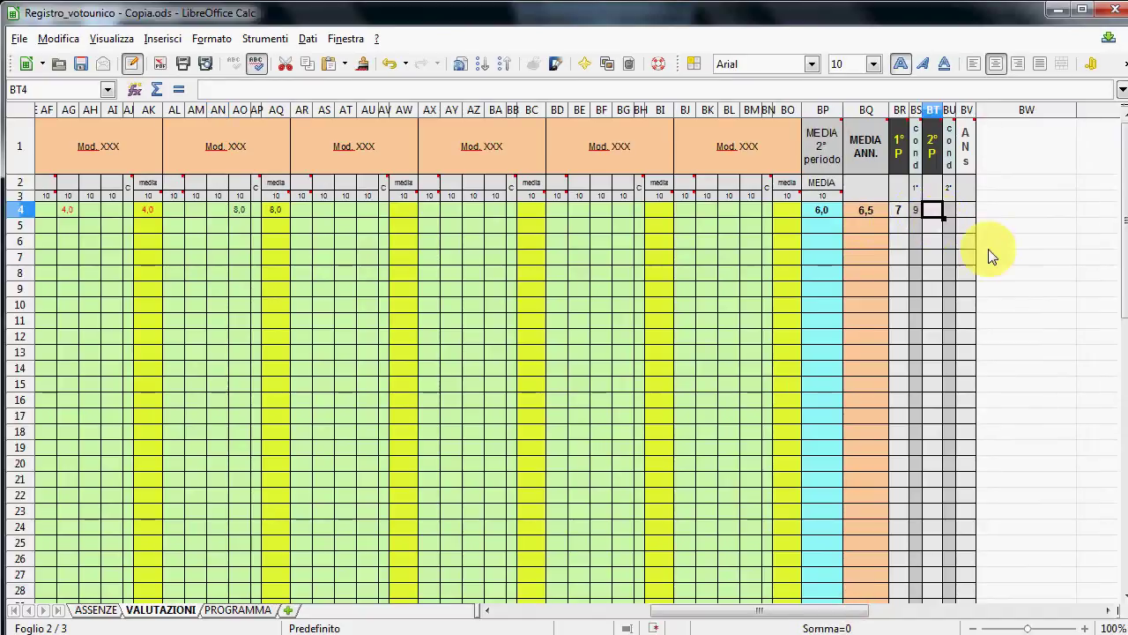
pyautogui.write('6')
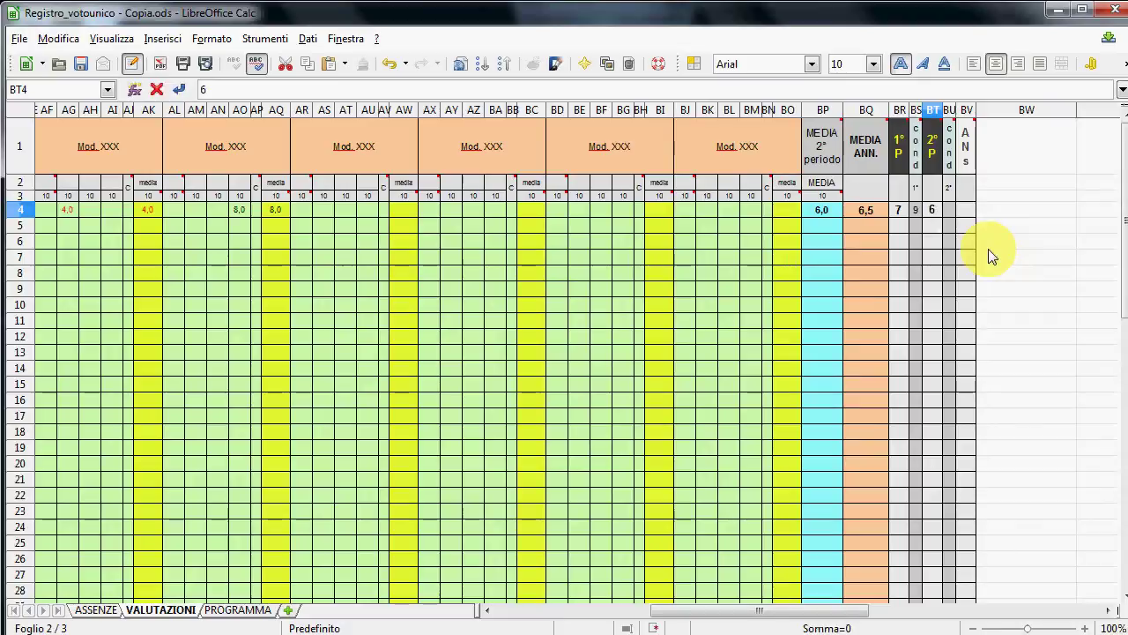
pyautogui.press('Return')
pyautogui.click(949, 210)
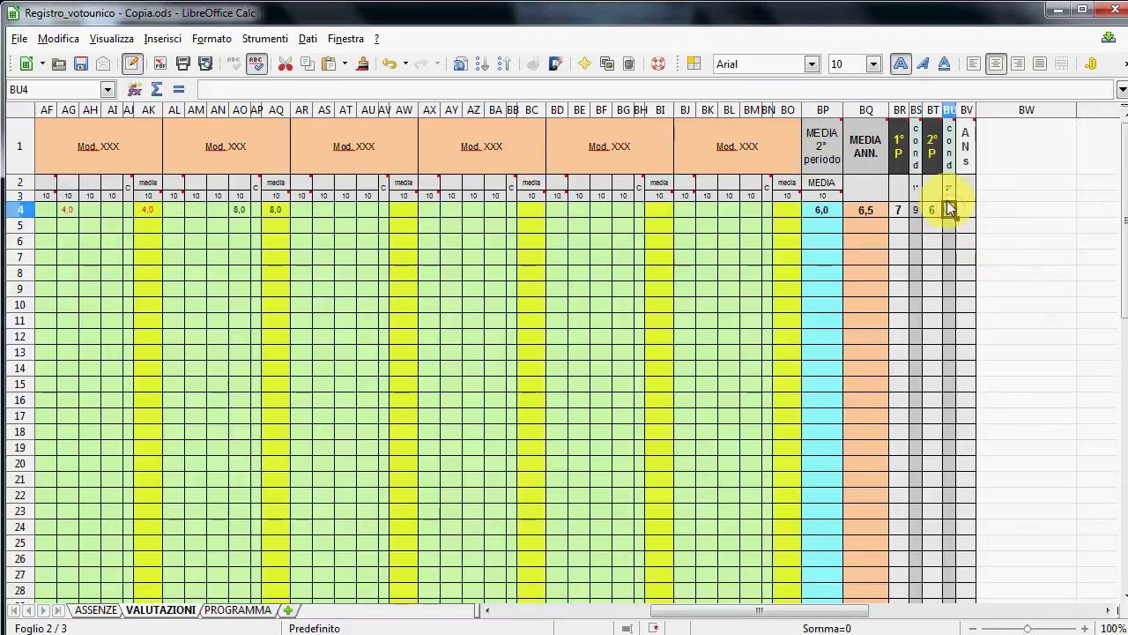
pyautogui.write('8')
pyautogui.press('Return')
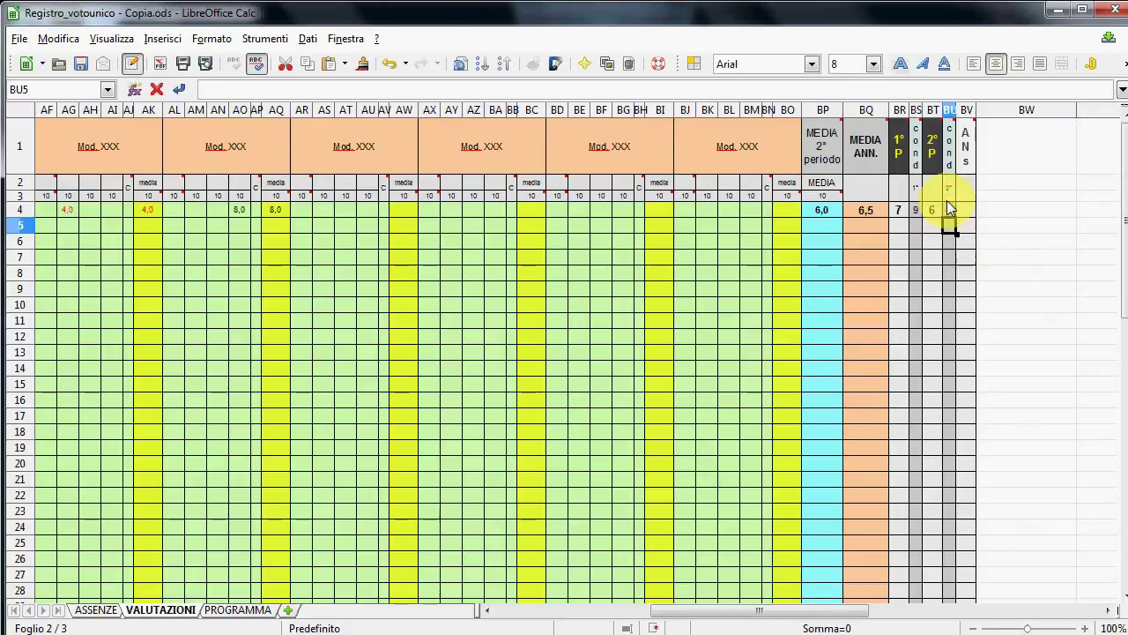
# - Set the outcome in BV4 to just A, discarding the autocomplete suggestion
pyautogui.click(968, 209)
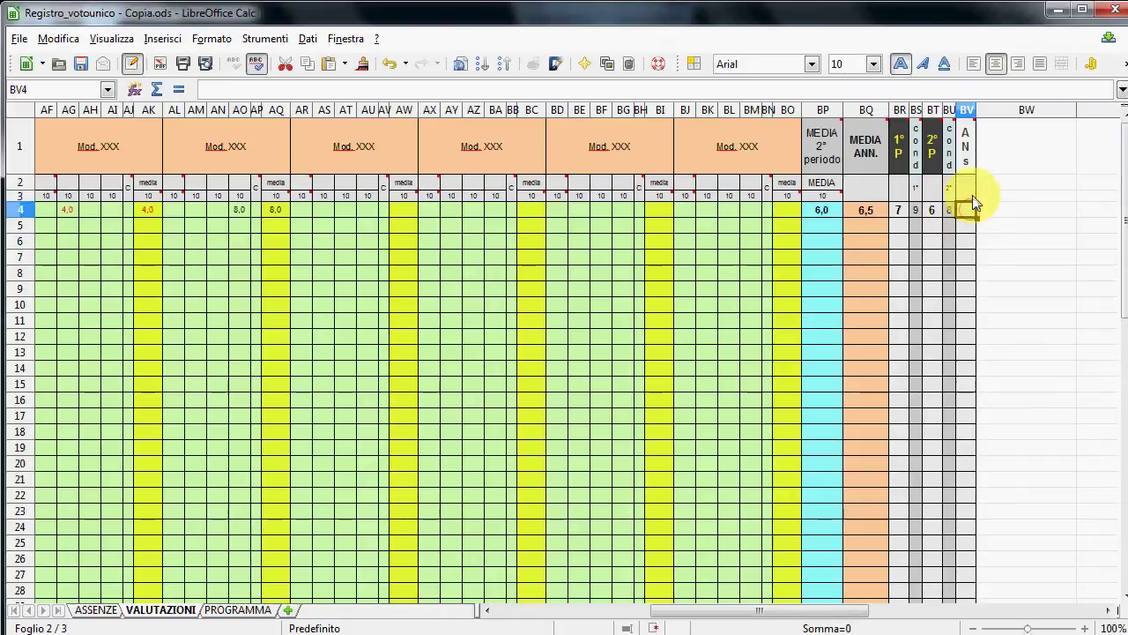
pyautogui.moveTo(974, 160)
pyautogui.write('A')
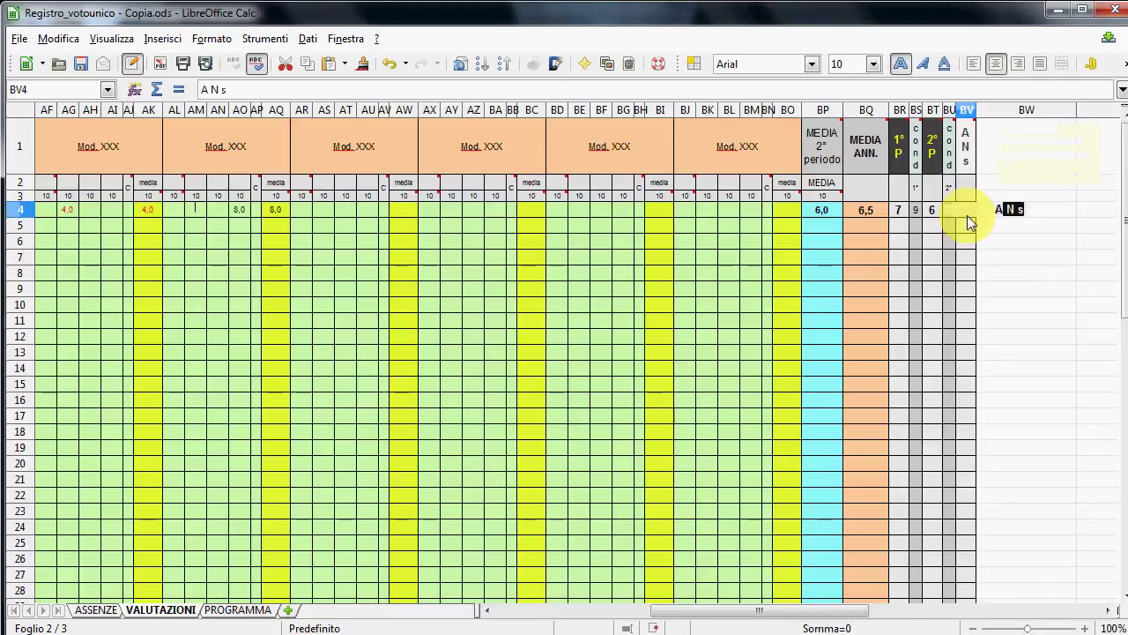
pyautogui.press('Left')
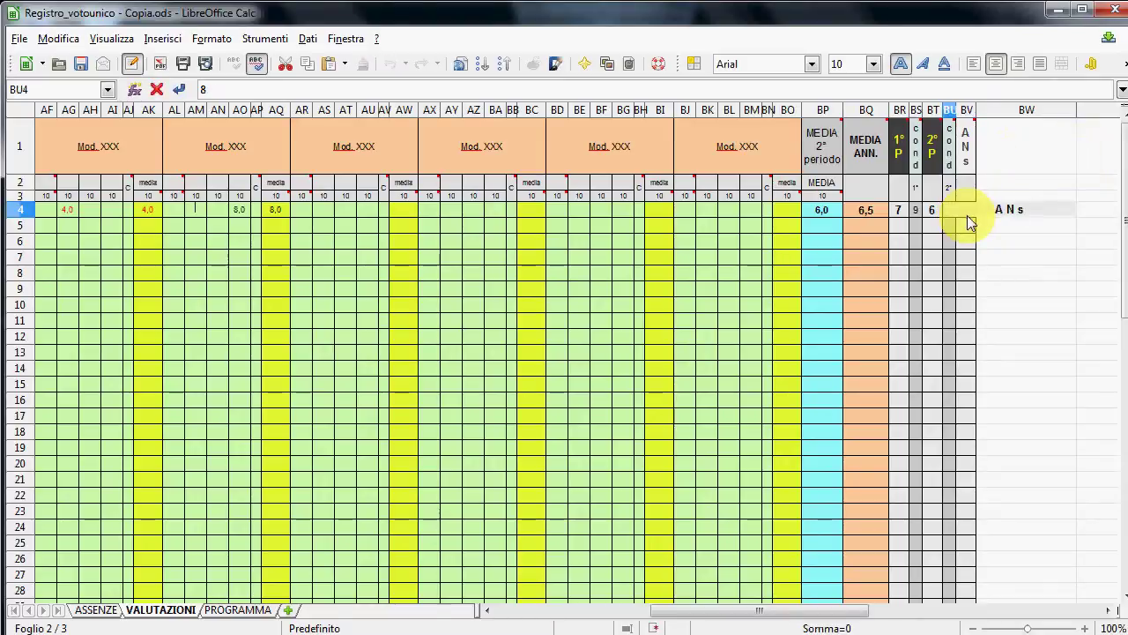
pyautogui.click(967, 214)
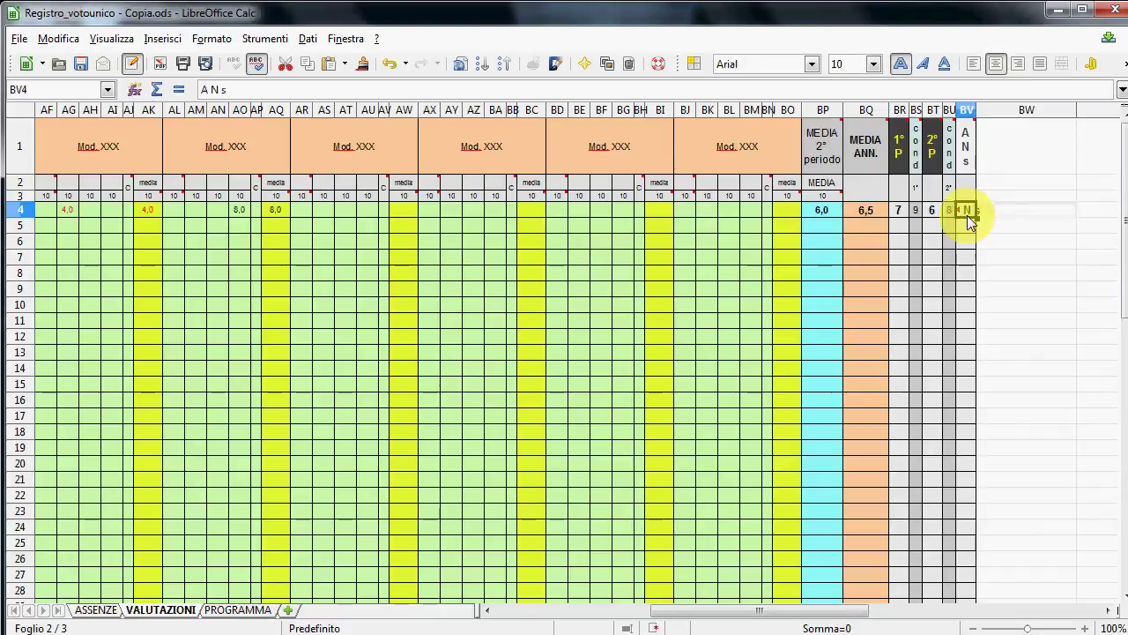
pyautogui.write('A')
pyautogui.press('Delete')
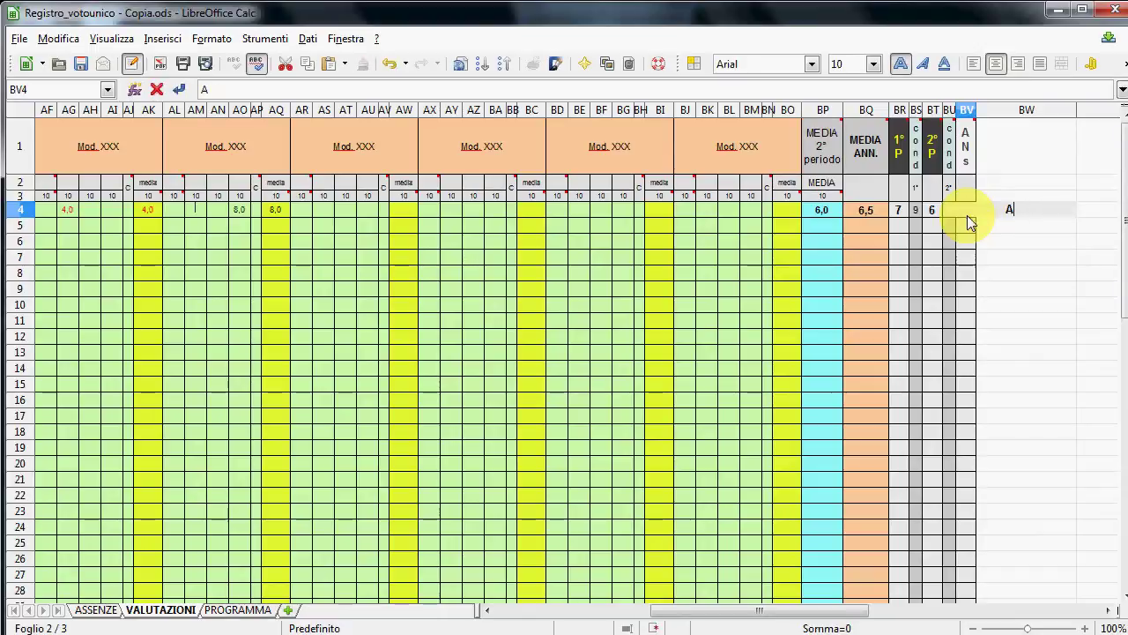
pyautogui.press('Return')
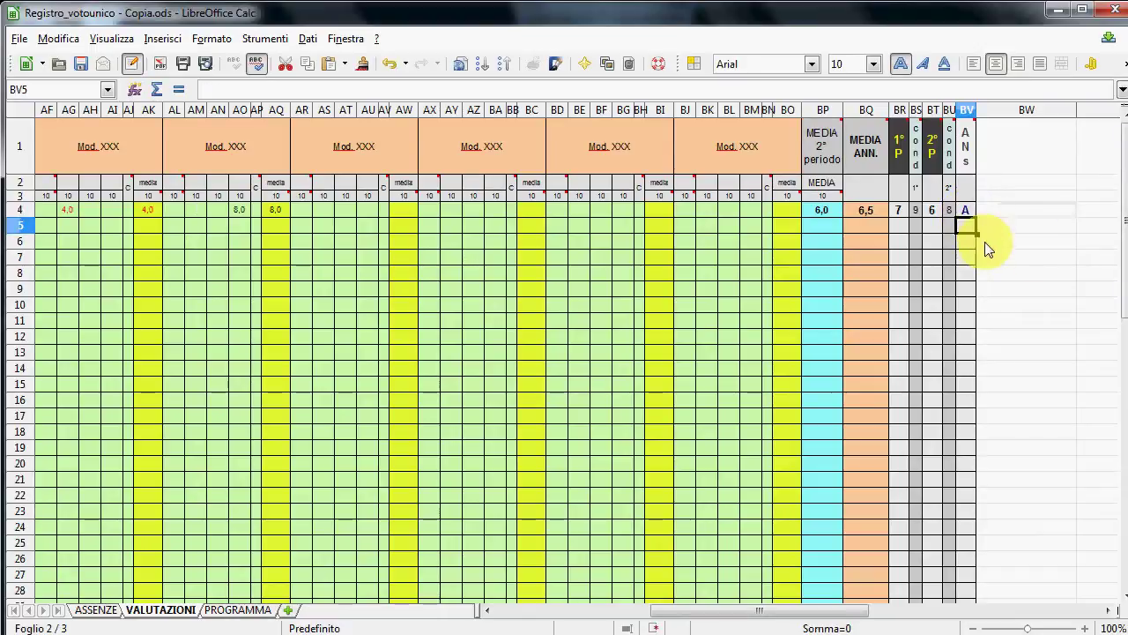
pyautogui.moveTo(813, 611); pyautogui.dragTo(653, 571)
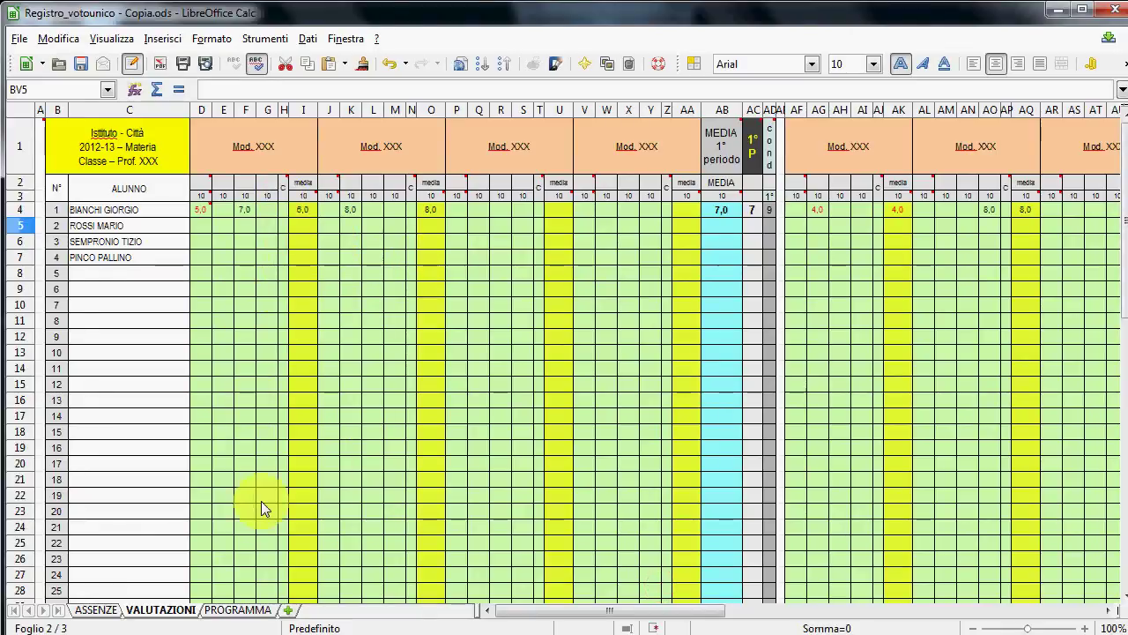
# - Show the PROGRAMMA lesson-plan sheet
pyautogui.click(251, 609)
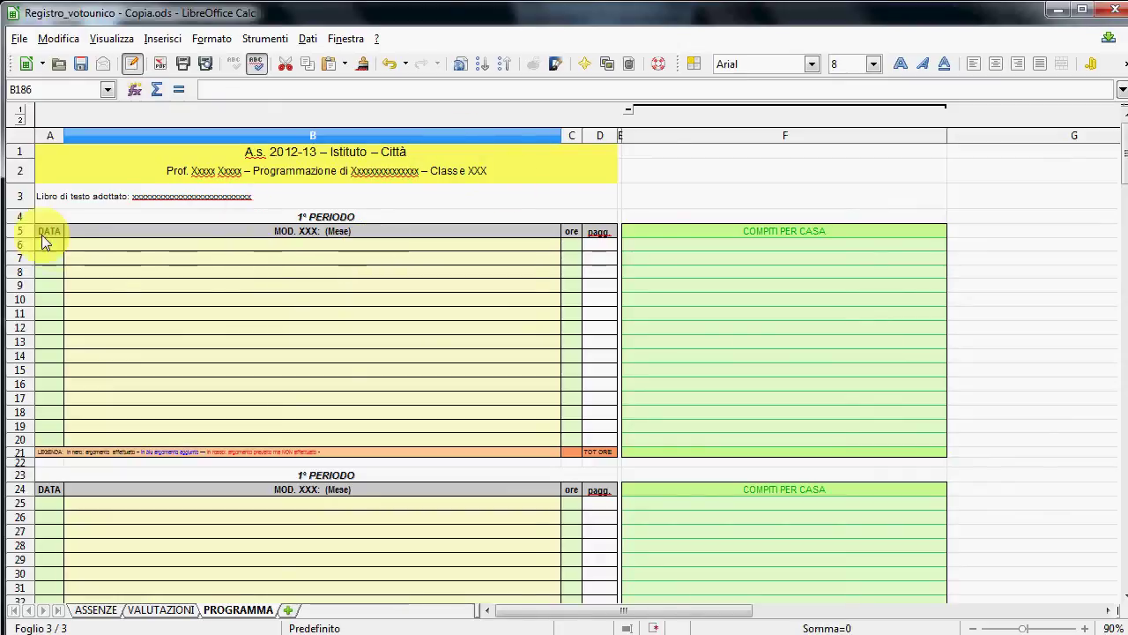
# - Log the 12/09 lesson 'conoscenza della classe' lasting 1 hour
pyautogui.click(82, 250)
pyautogui.write('12/9')
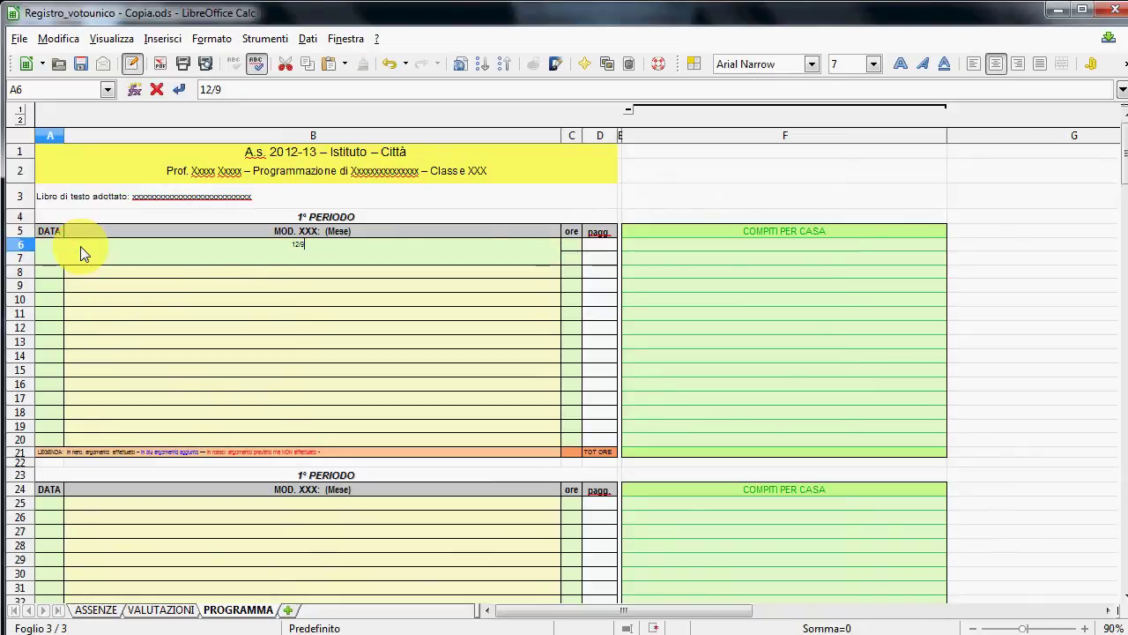
pyautogui.press('Tab')
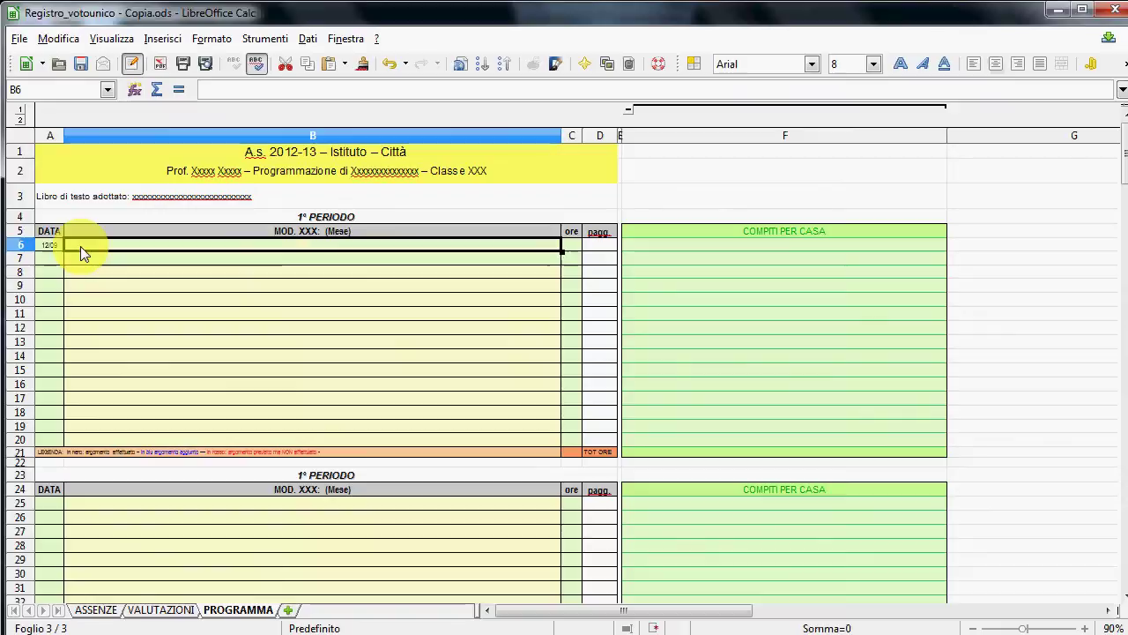
pyautogui.write('cono')
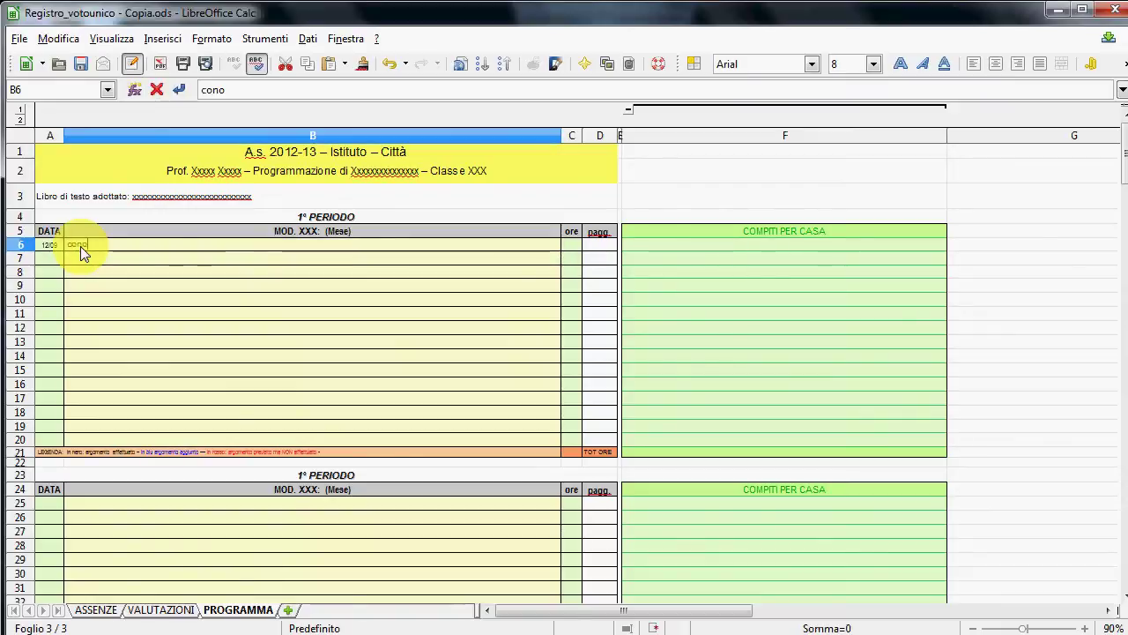
pyautogui.write('scenza della classe')
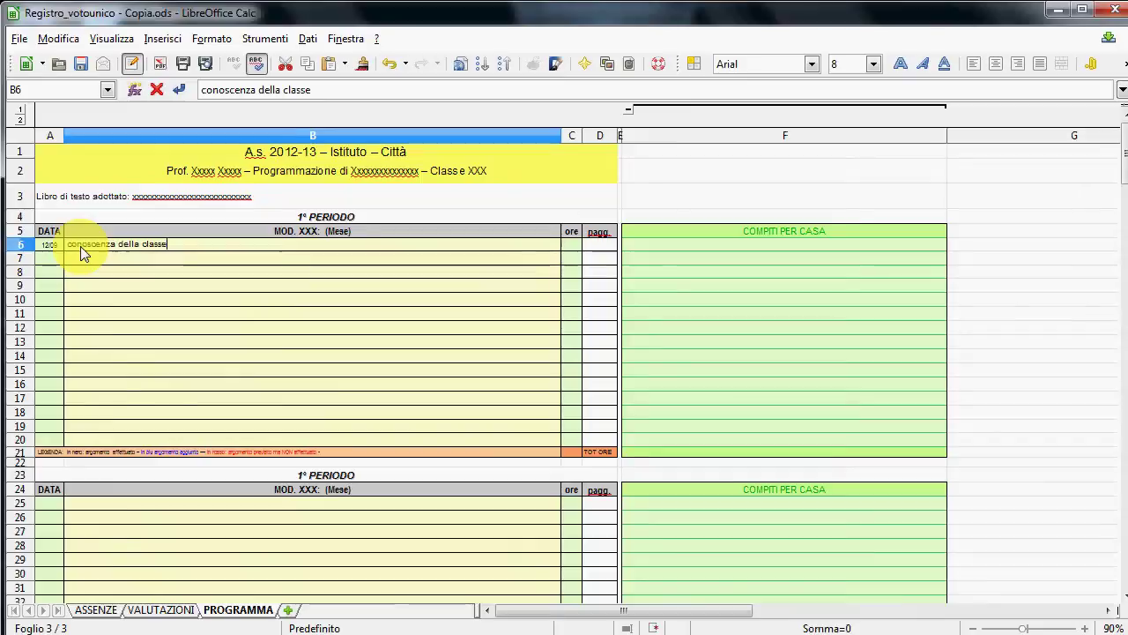
pyautogui.press('Tab')
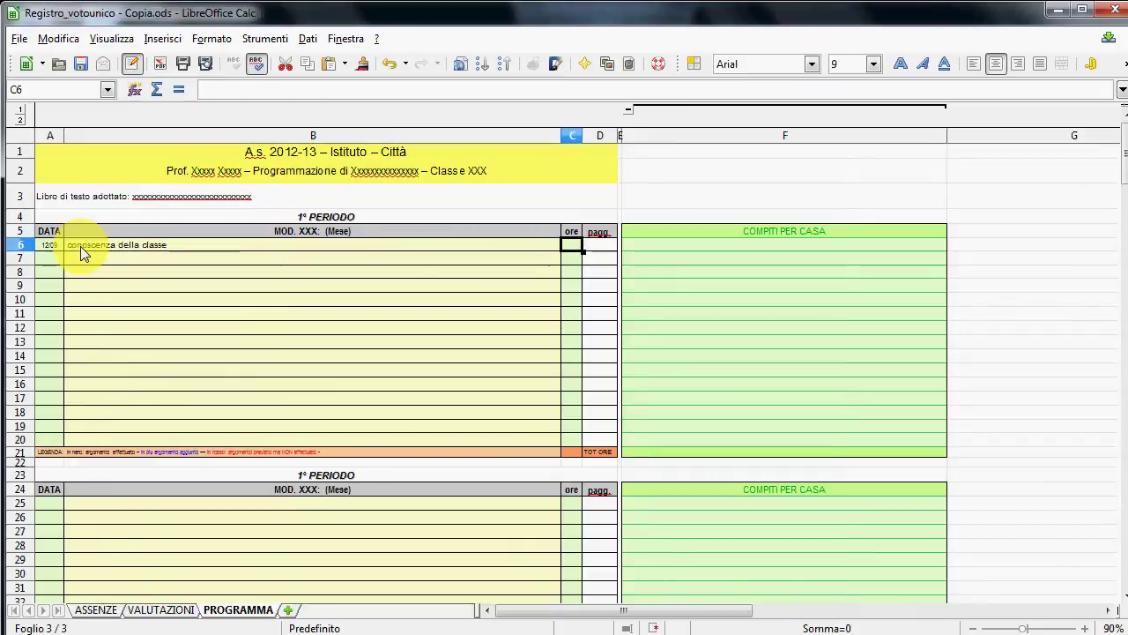
pyautogui.write('1')
pyautogui.press('Return')
# - Add the 15/09 lesson 'cellula' for 2 hours and check the TOT ORE total
pyautogui.press('Left')
pyautogui.press('Left')
pyautogui.write('15')
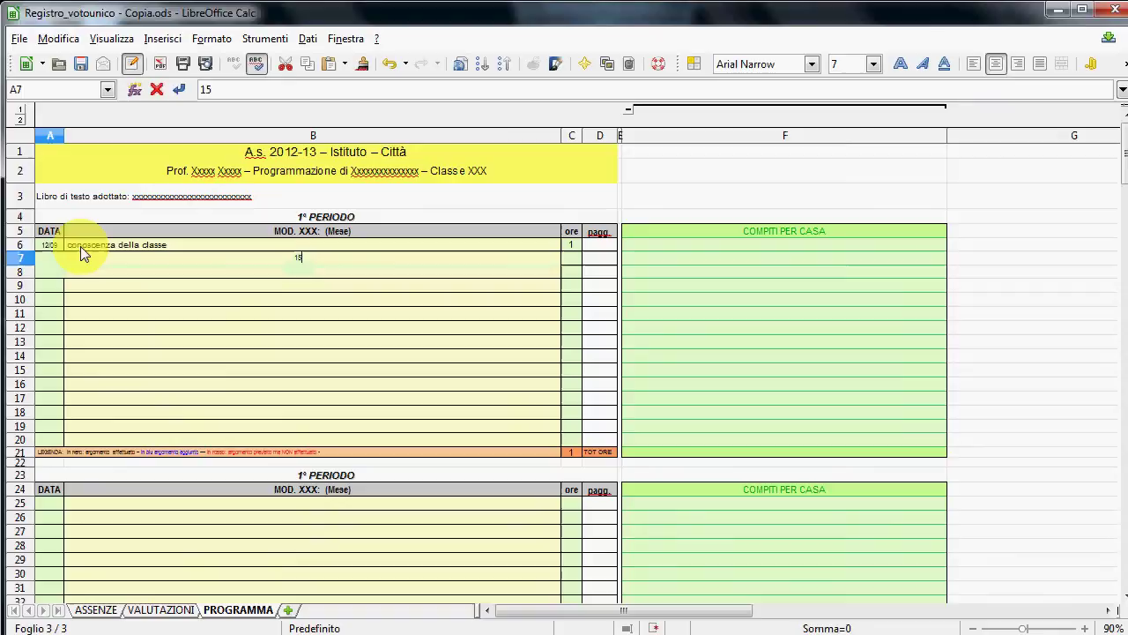
pyautogui.write('/09')
pyautogui.press('Tab')
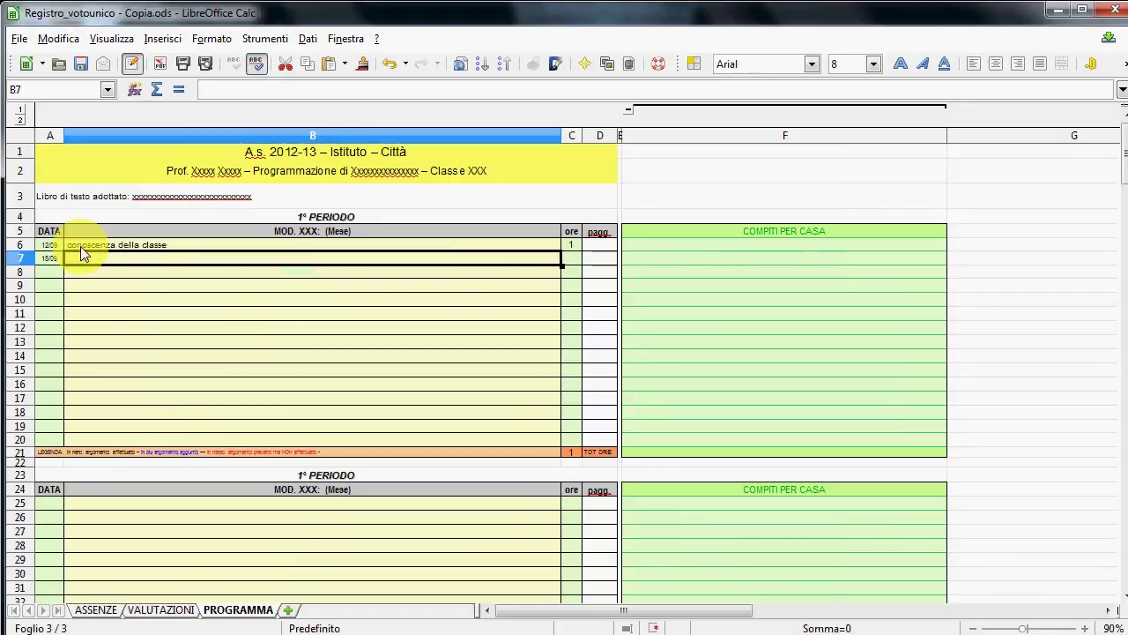
pyautogui.write('ce')
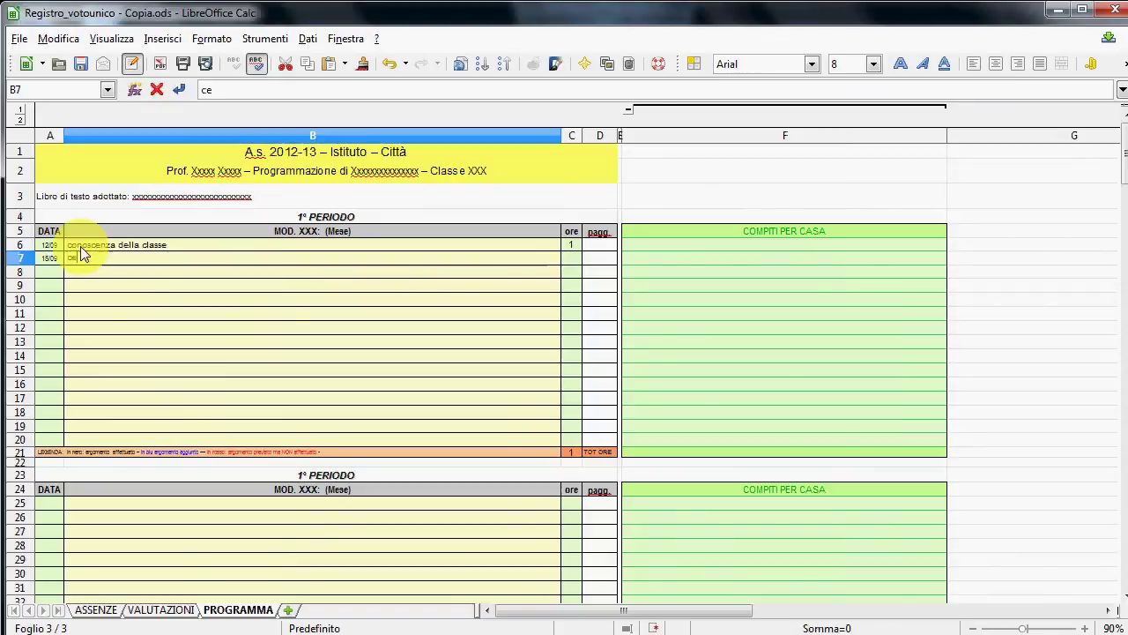
pyautogui.write('llula')
pyautogui.press('Tab')
pyautogui.write('2')
pyautogui.press('Down')
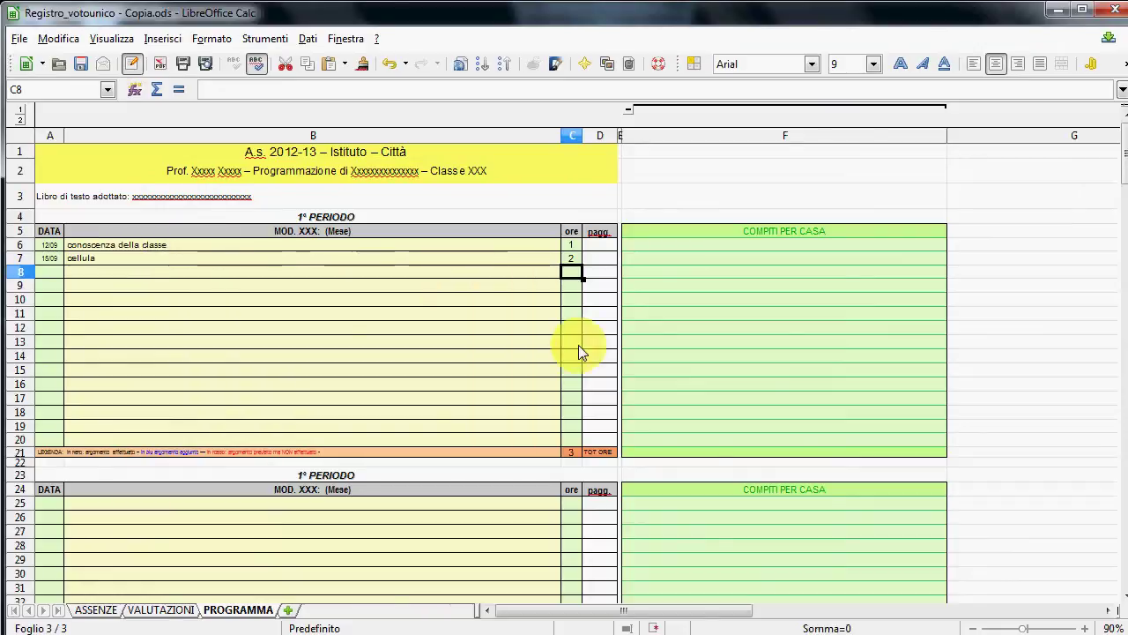
pyautogui.click(575, 453)
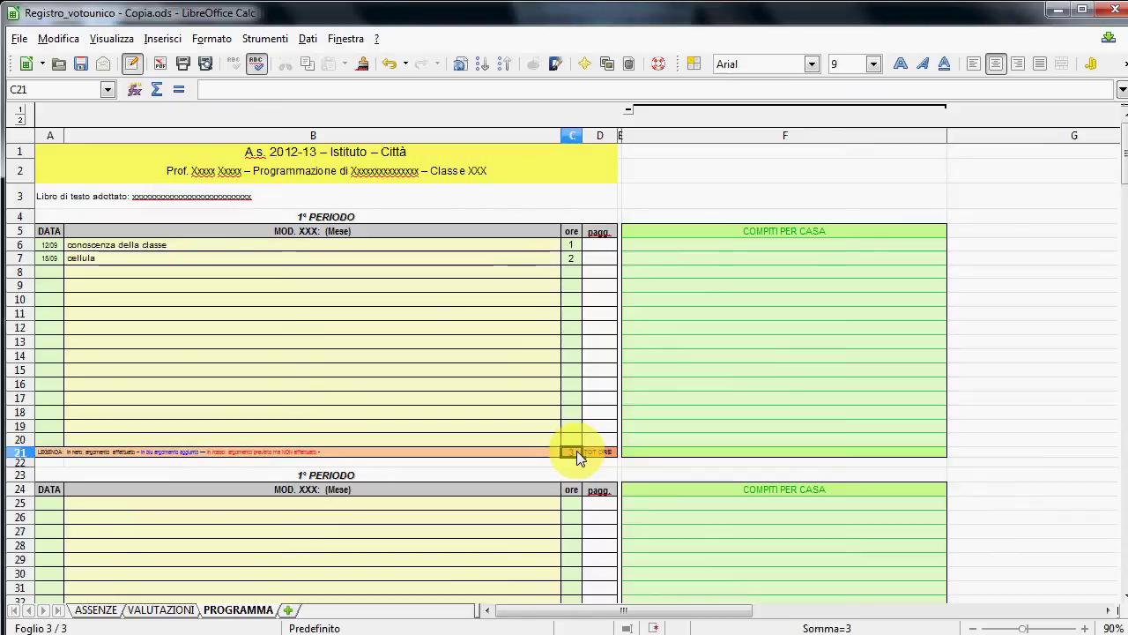
# - Enter homework 'Studuare il capitolo 1' for the 15/09 lesson
pyautogui.click(732, 247)
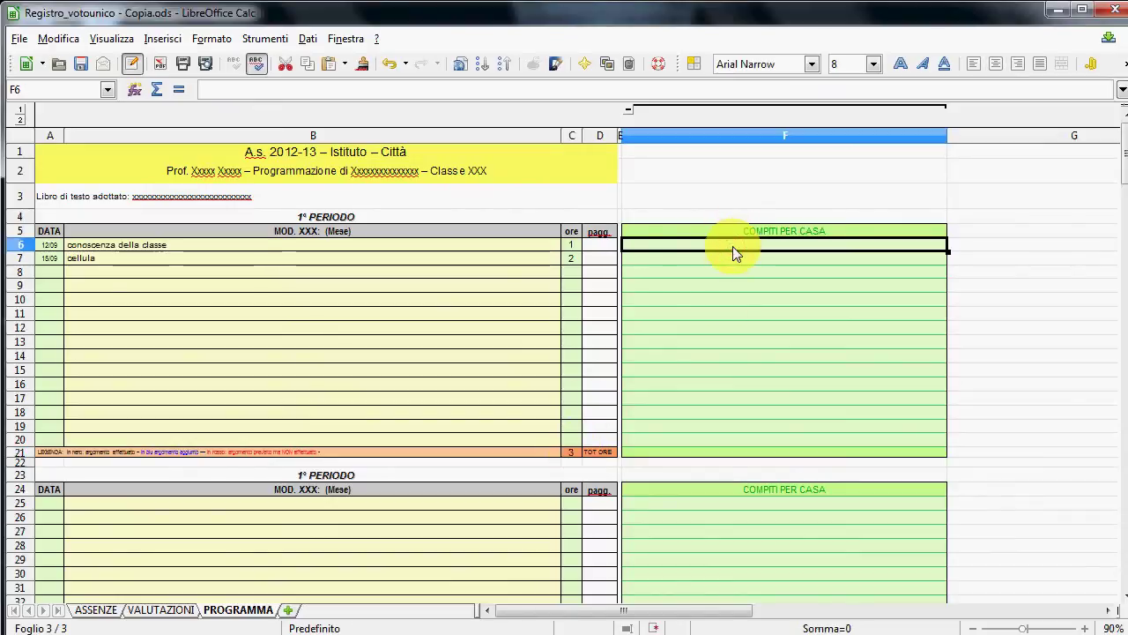
pyautogui.click(745, 263)
pyautogui.write('Studuare il capitolo 1')
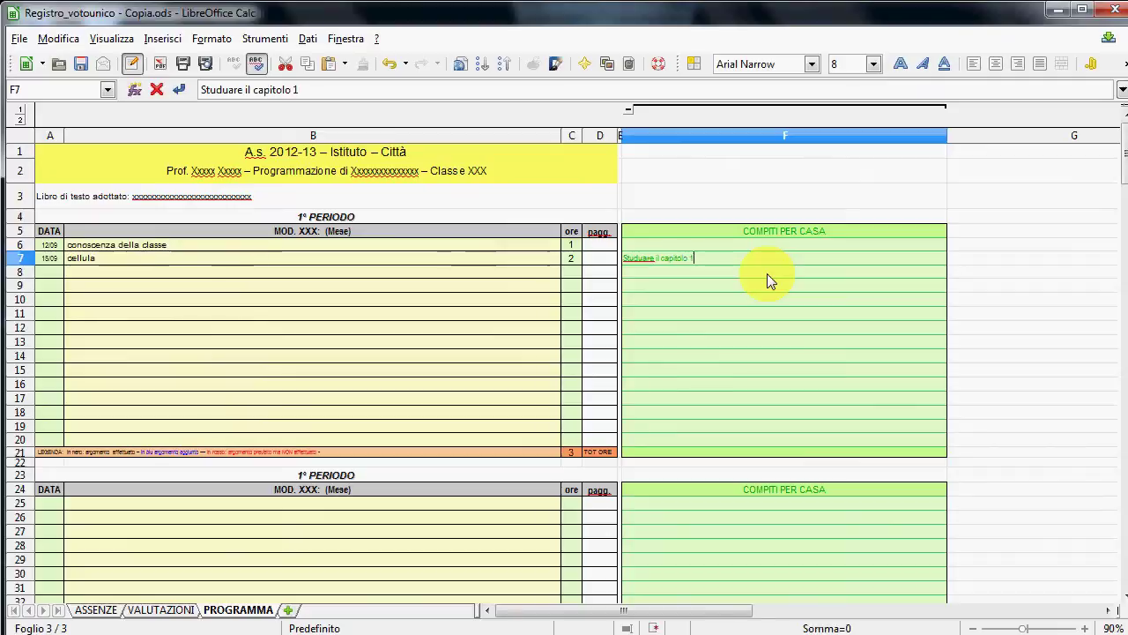
pyautogui.press('Return')
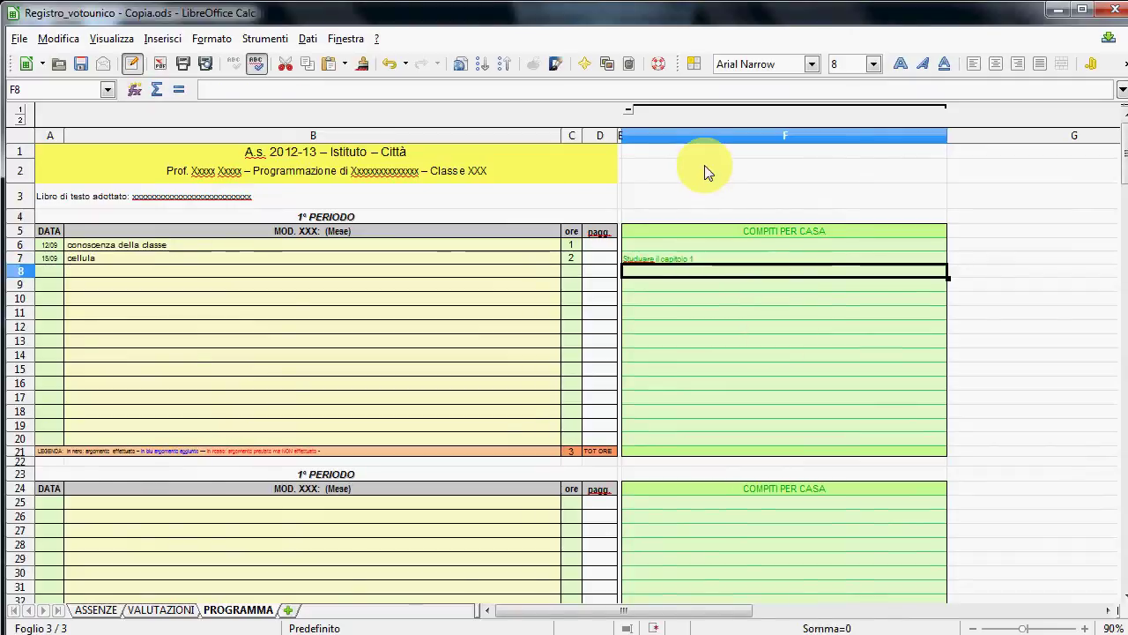
# - Dismiss the column F menu and return to the VALUTAZIONI sheet
pyautogui.rightClick(689, 137)
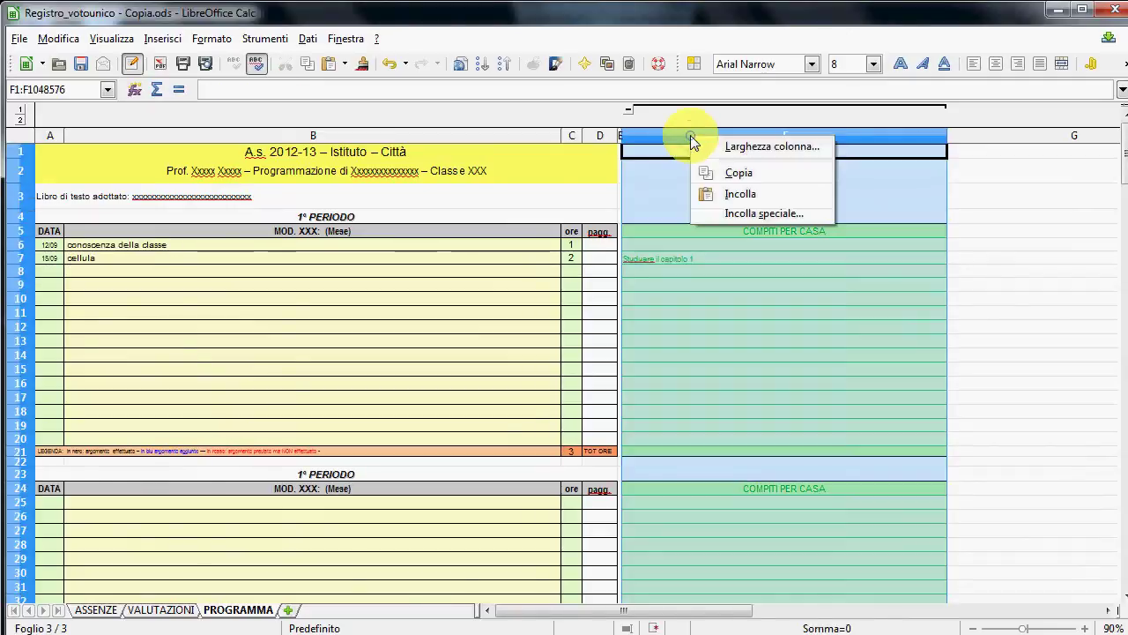
pyautogui.click(736, 295)
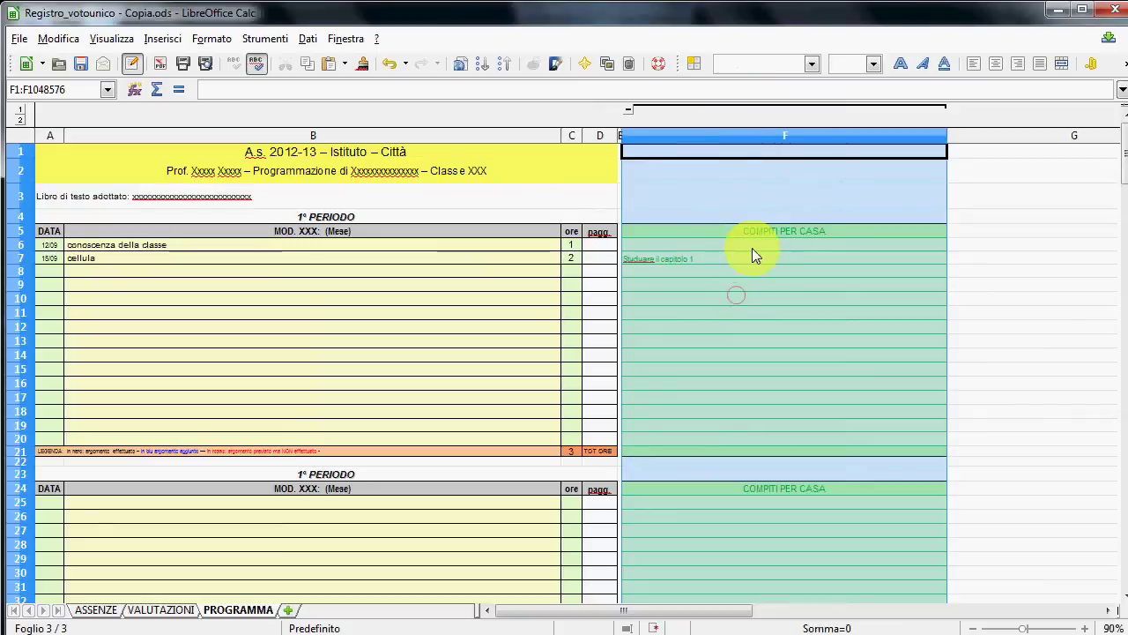
pyautogui.click(1005, 314)
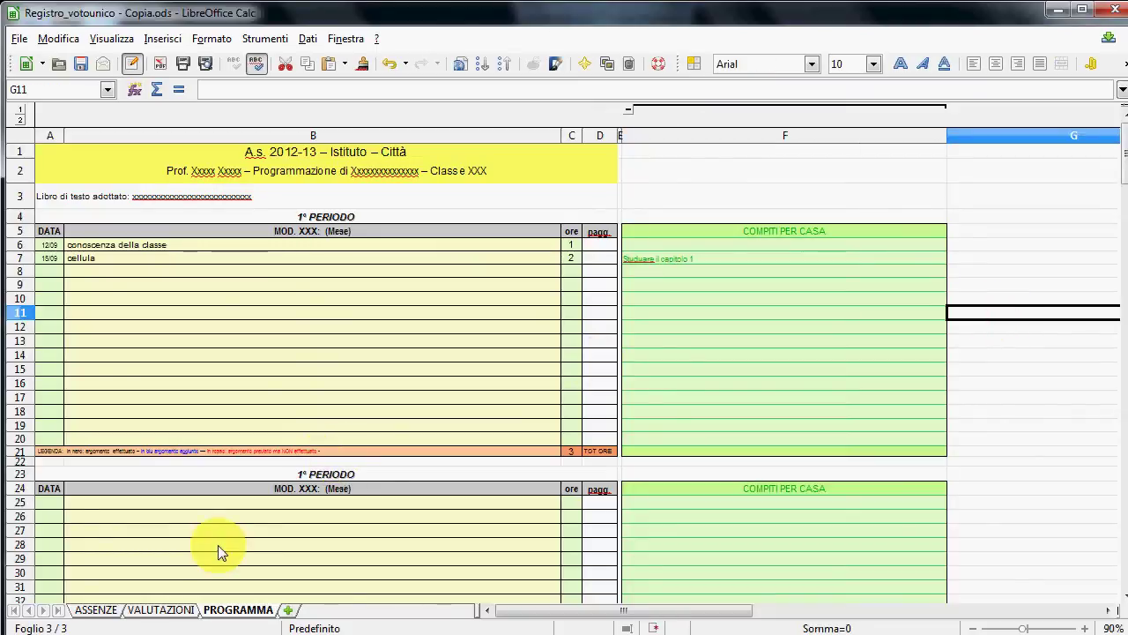
pyautogui.click(162, 610)
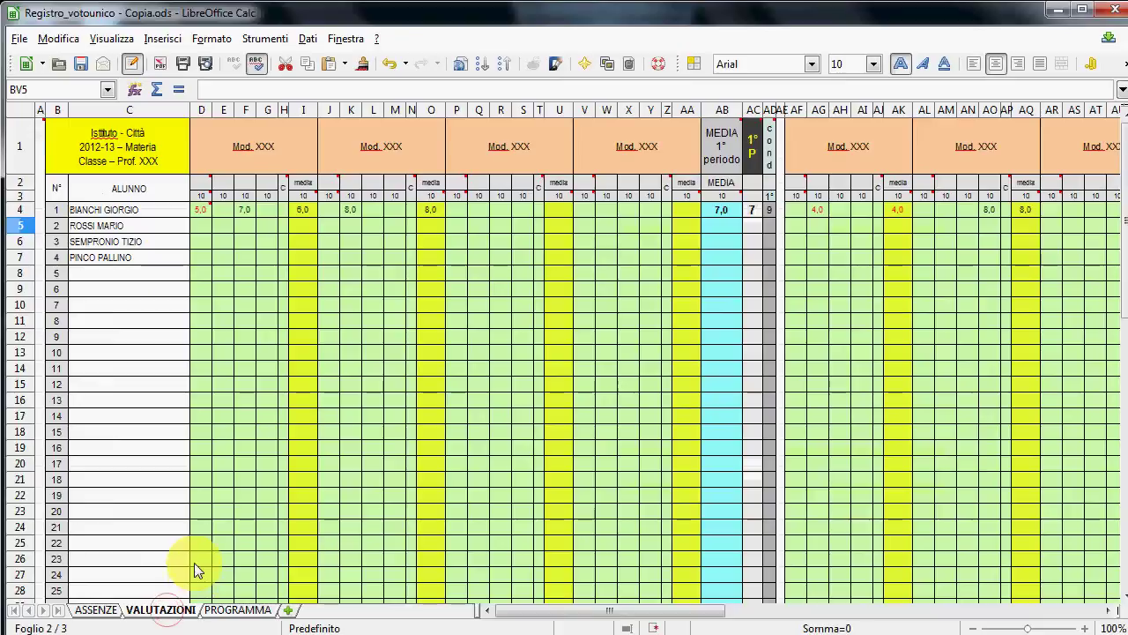
# - Switch to Registro esempio - Copia.ods and view its VALUTAZIONI, then PROGRAMMA SVOLTO sheets
pyautogui.hotkey('alt', 'Tab')
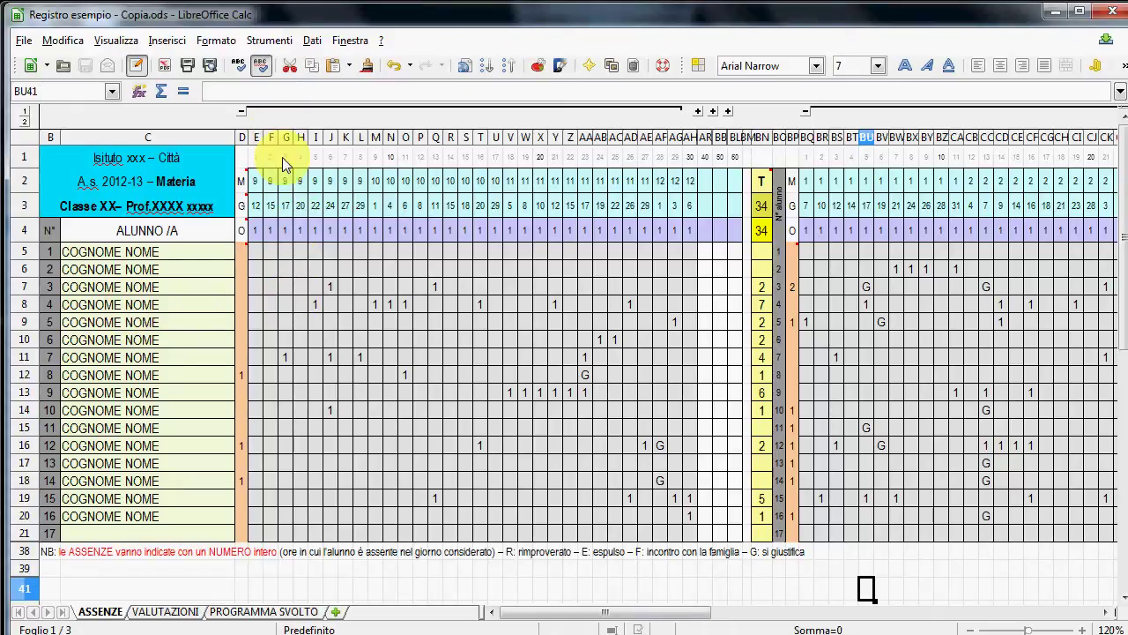
pyautogui.click(170, 613)
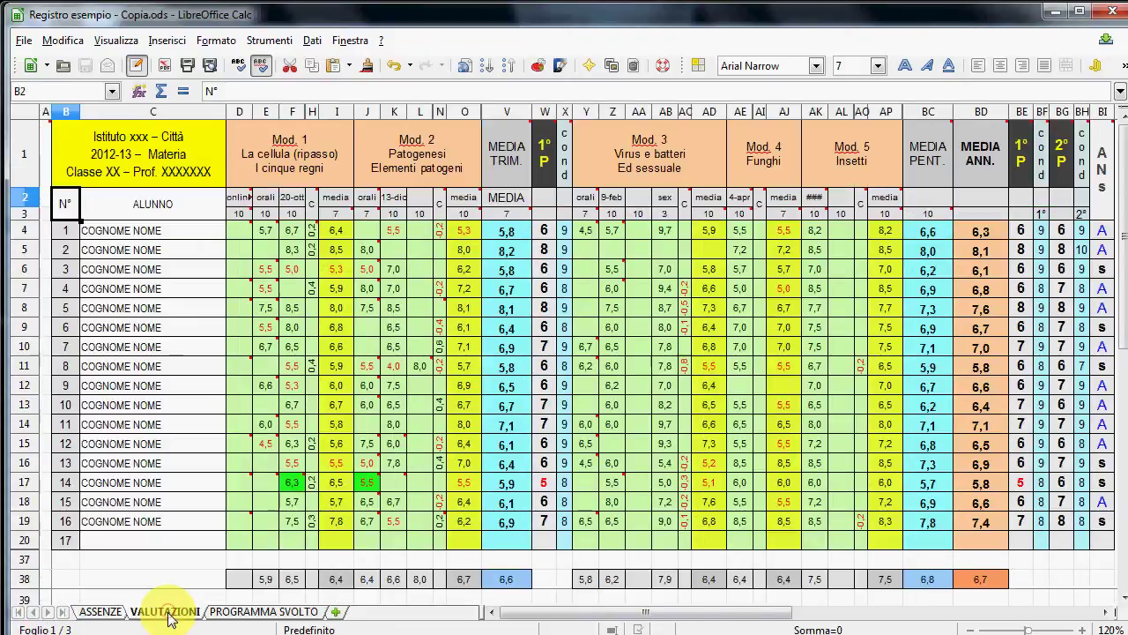
pyautogui.click(254, 618)
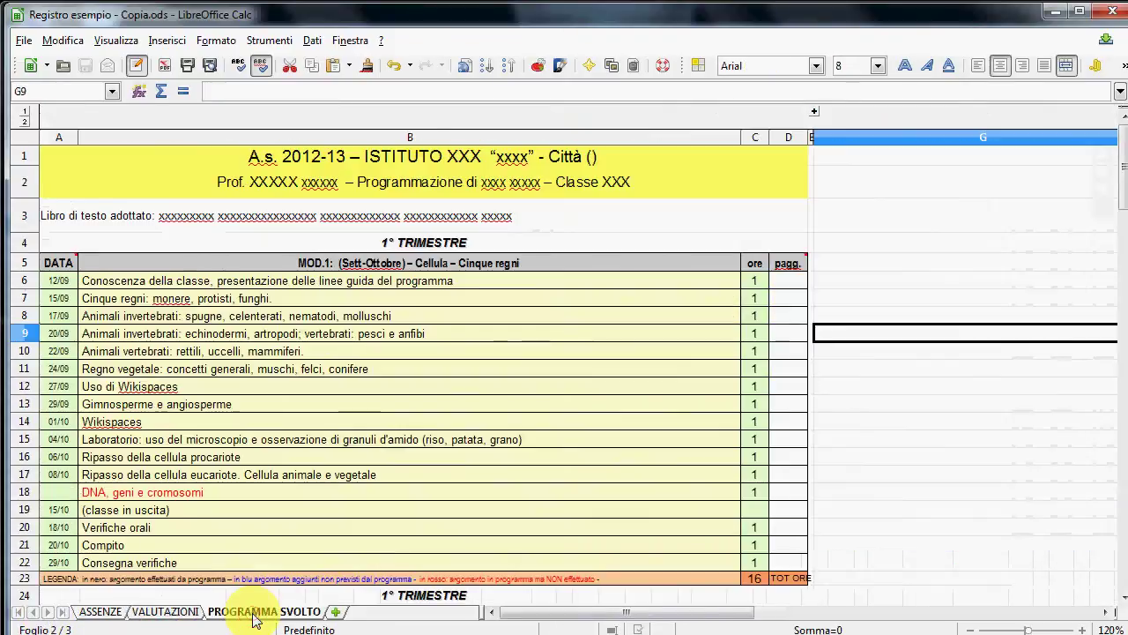
# - Return to the ASSENZE sheet and expand its grouped December lesson-date columns
pyautogui.click(104, 614)
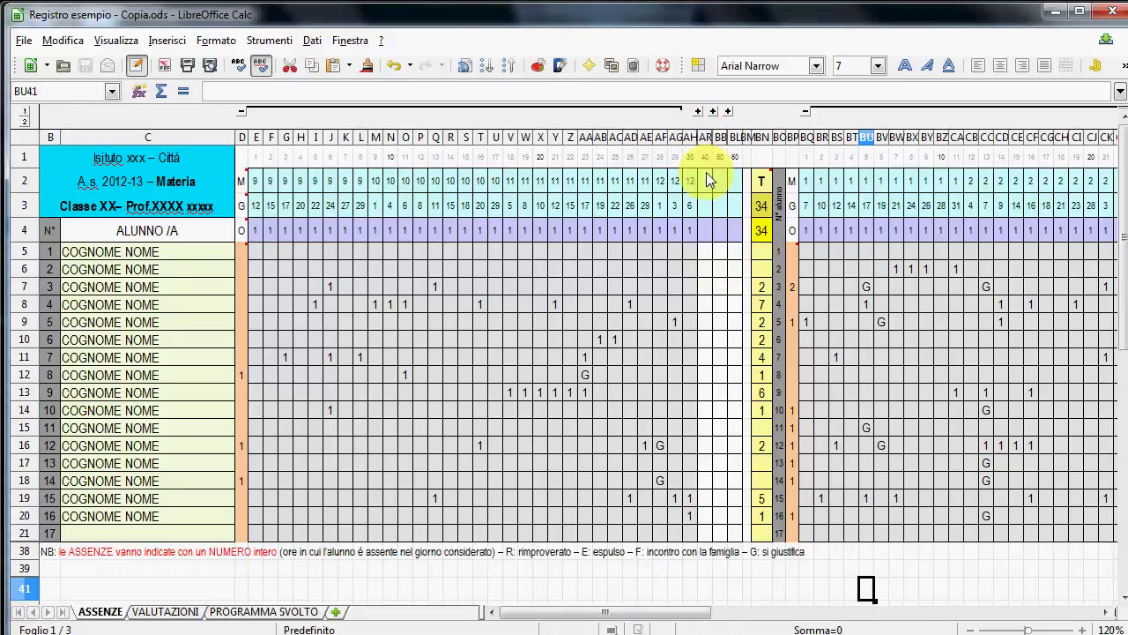
pyautogui.click(697, 111)
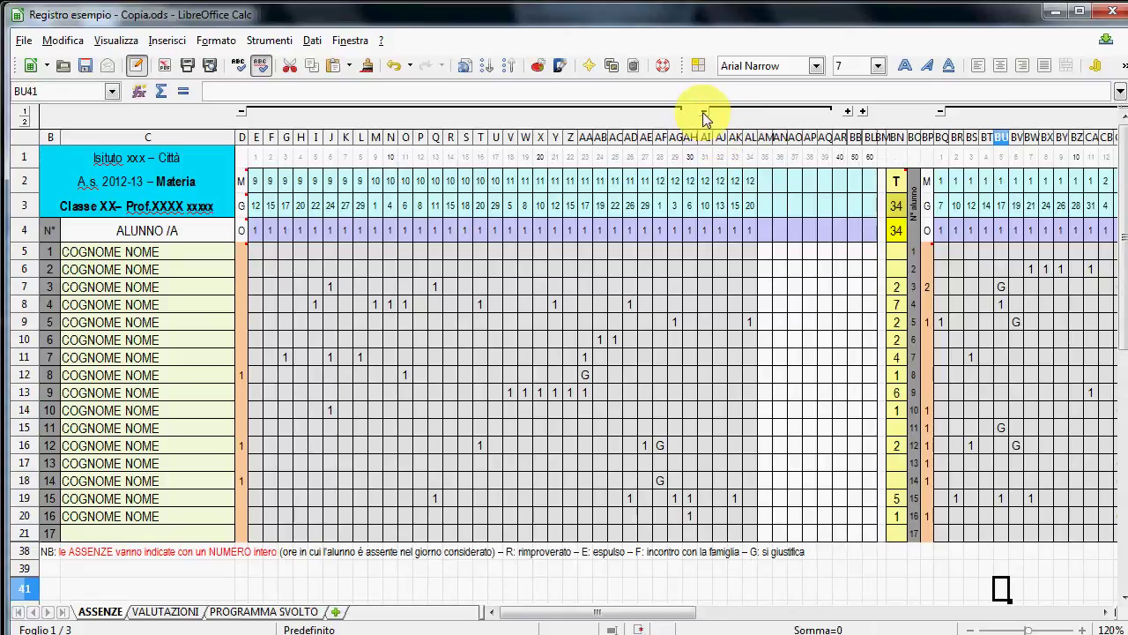
# - Collapse the absence column group, scroll across the register, and open the VALUTAZIONI sheet
pyautogui.click(704, 111)
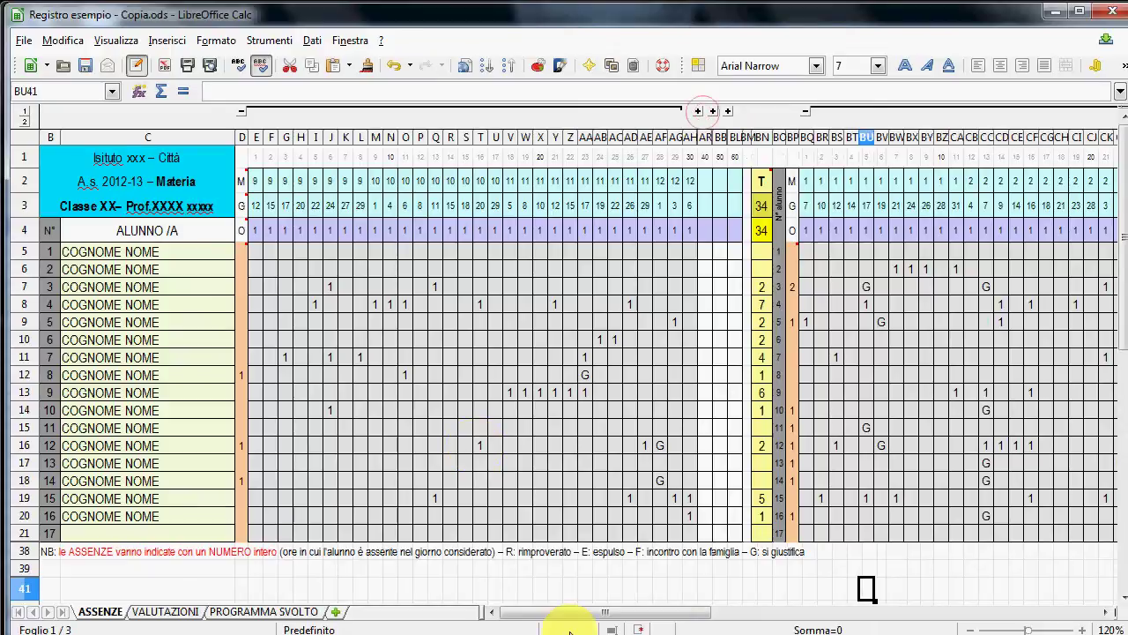
pyautogui.moveTo(587, 610); pyautogui.dragTo(547, 612)
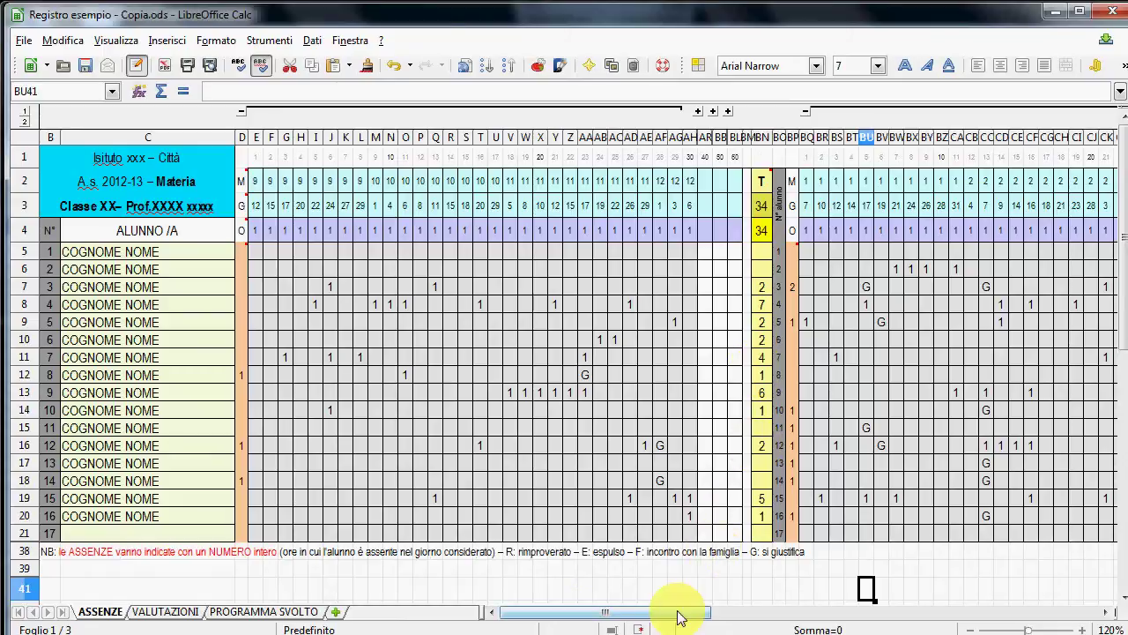
pyautogui.moveTo(679, 617); pyautogui.dragTo(693, 613)
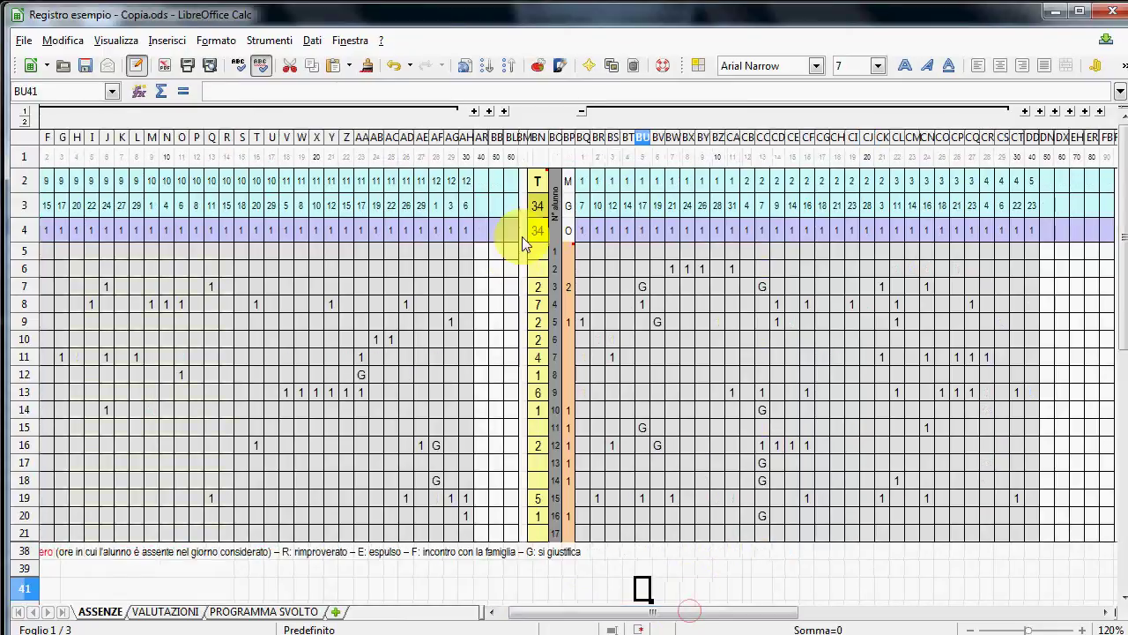
pyautogui.moveTo(596, 613); pyautogui.dragTo(645, 627)
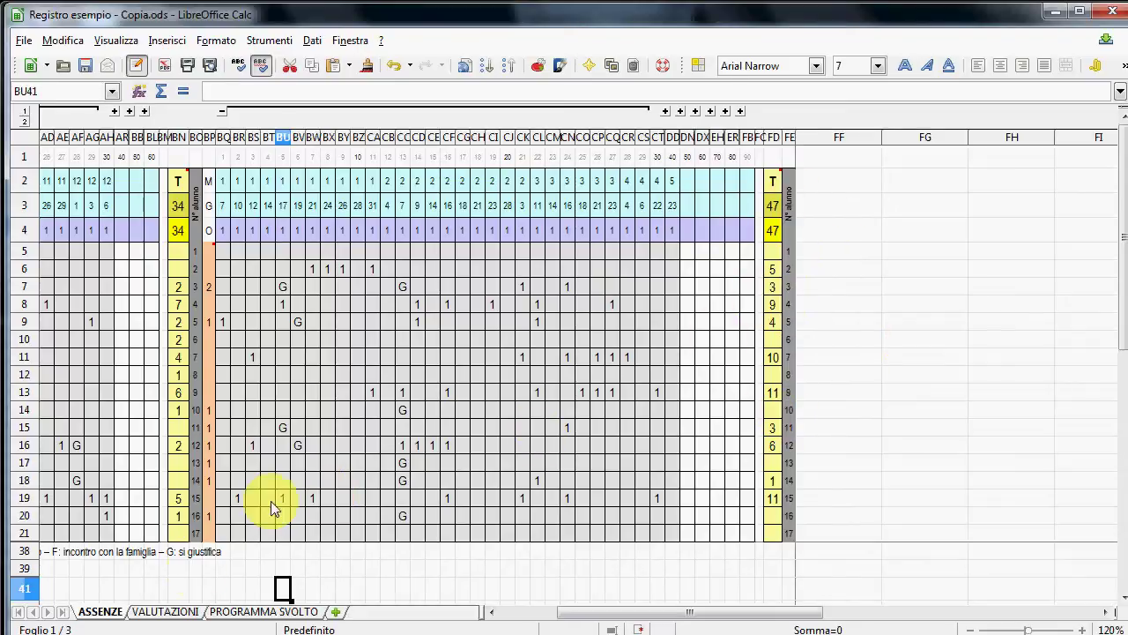
pyautogui.click(185, 613)
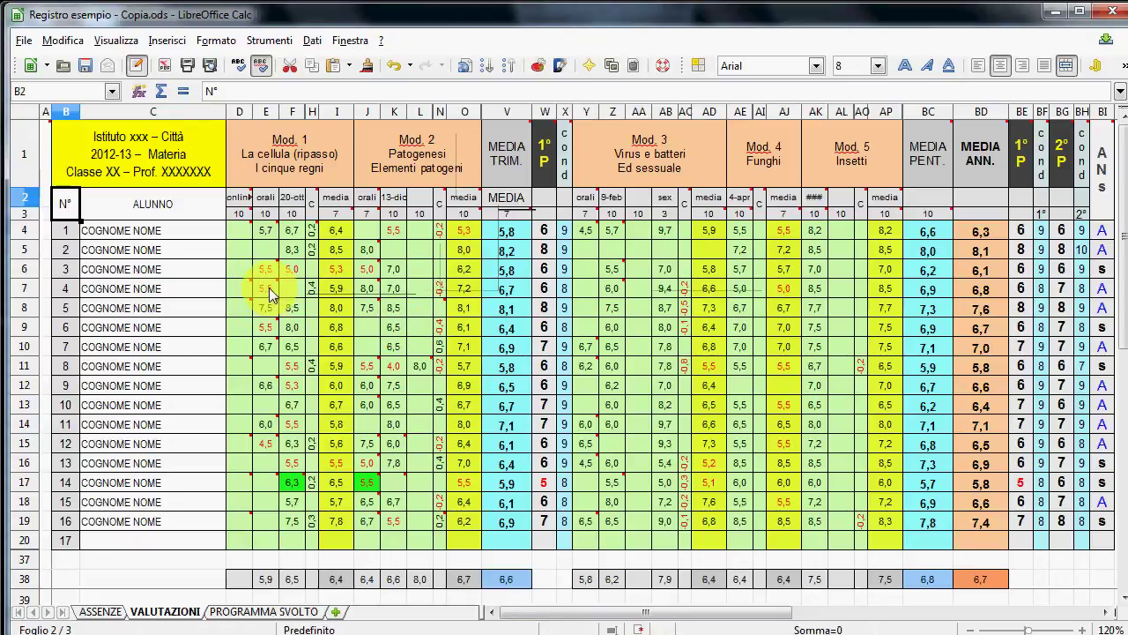
pyautogui.moveTo(273, 293)
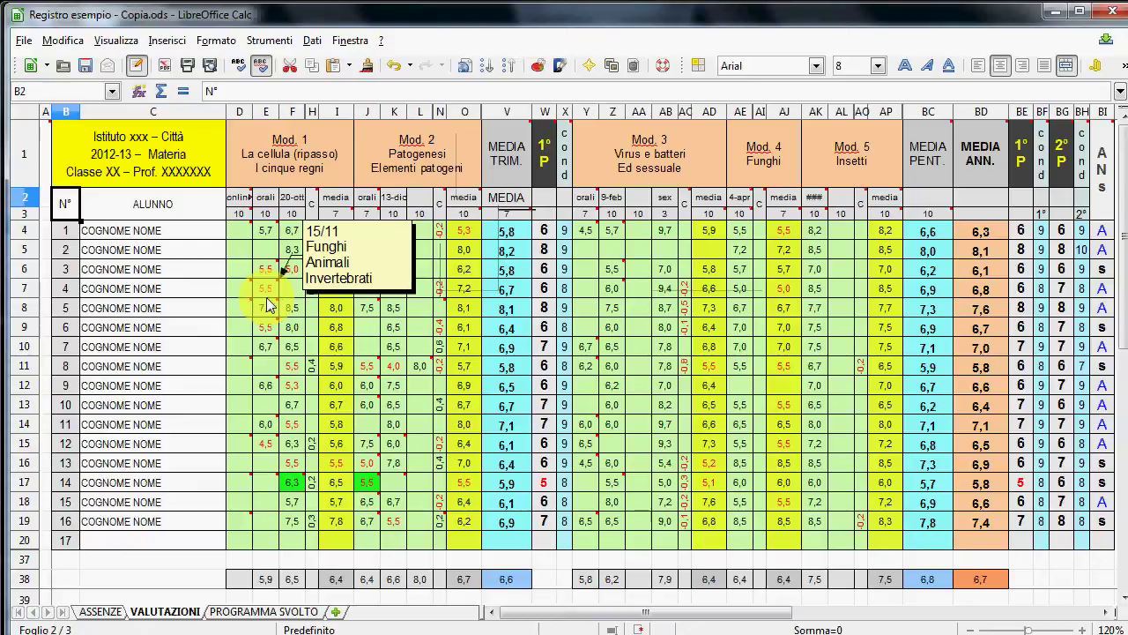
pyautogui.moveTo(243, 234)
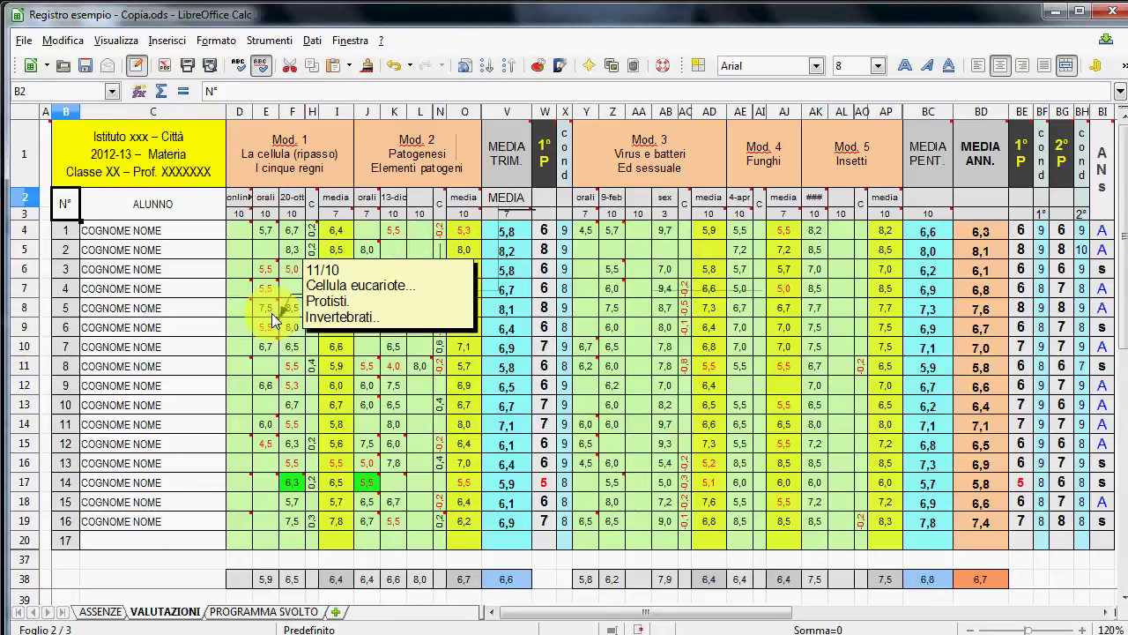
pyautogui.moveTo(272, 336)
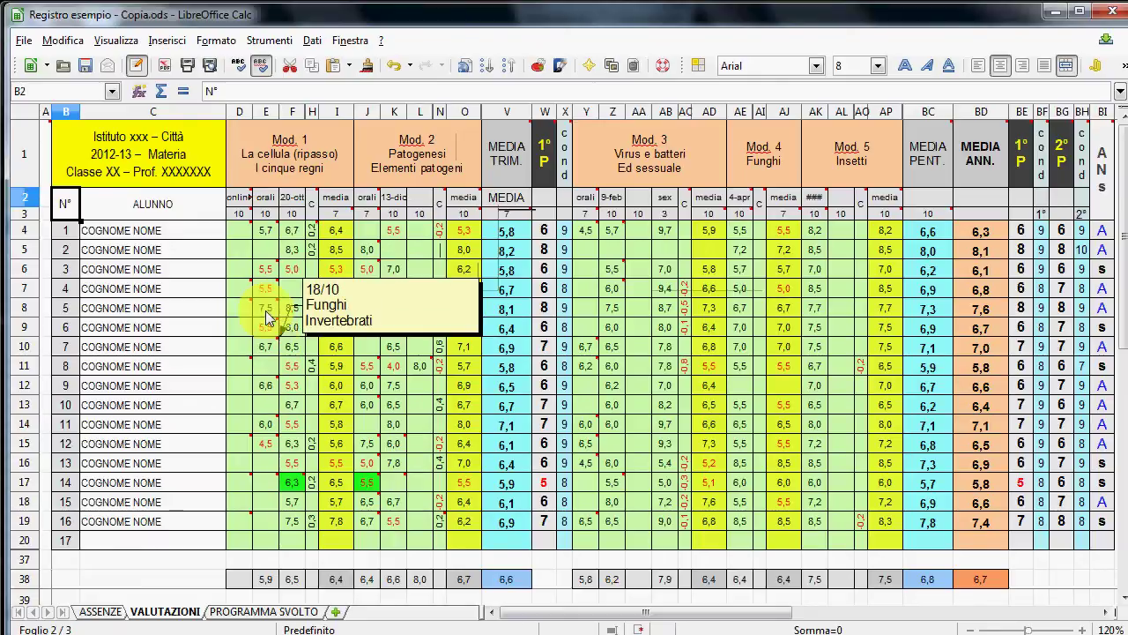
pyautogui.moveTo(269, 253)
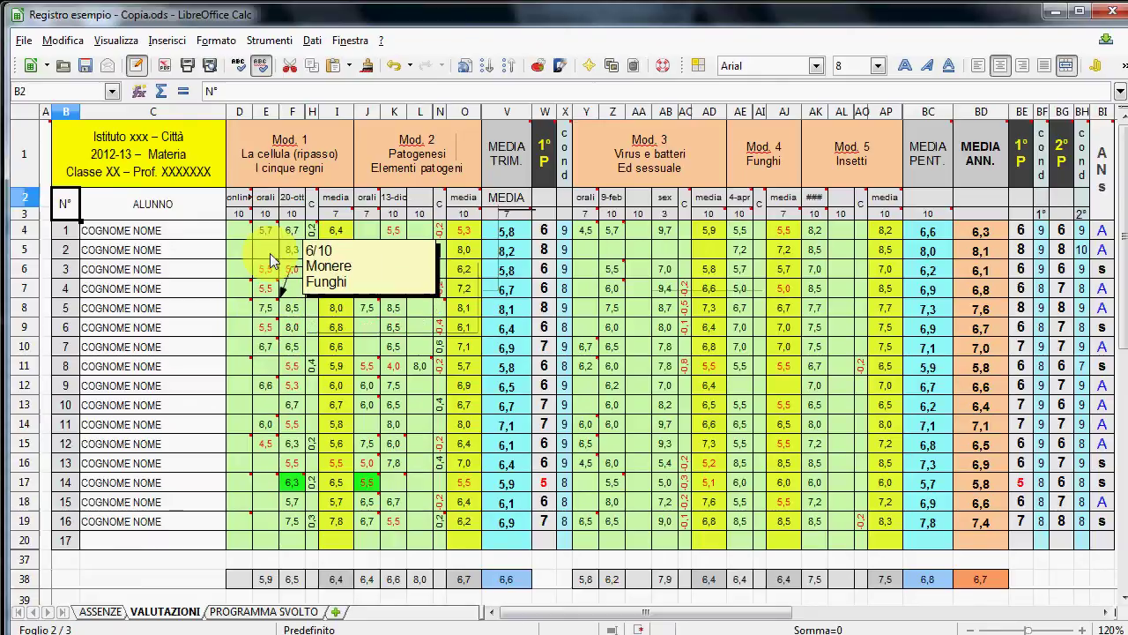
pyautogui.click(269, 203)
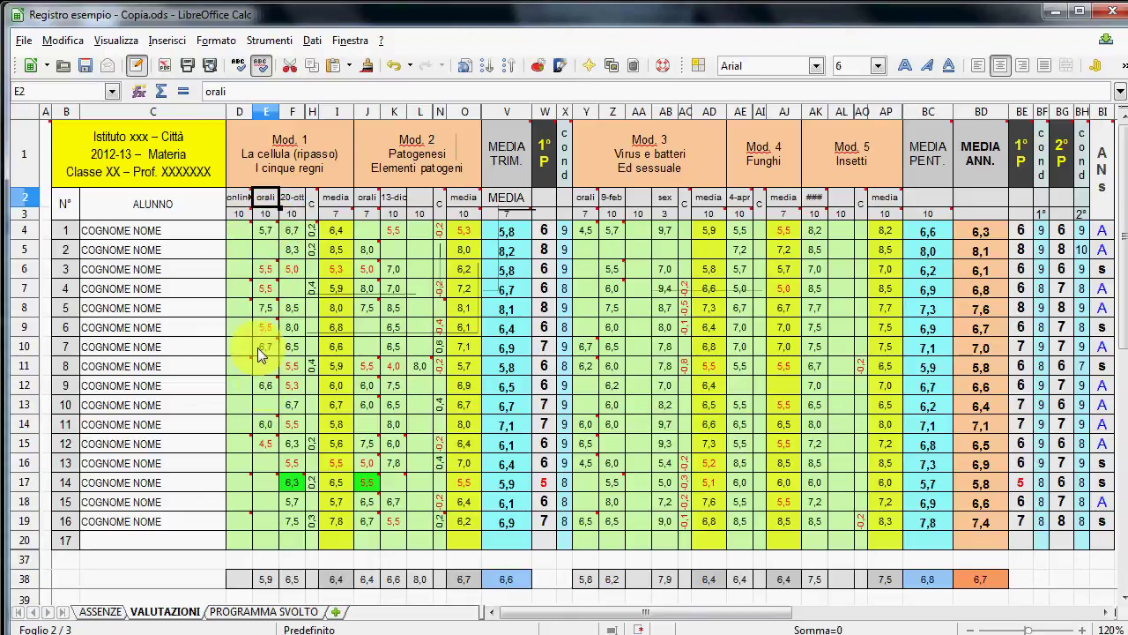
pyautogui.click(293, 199)
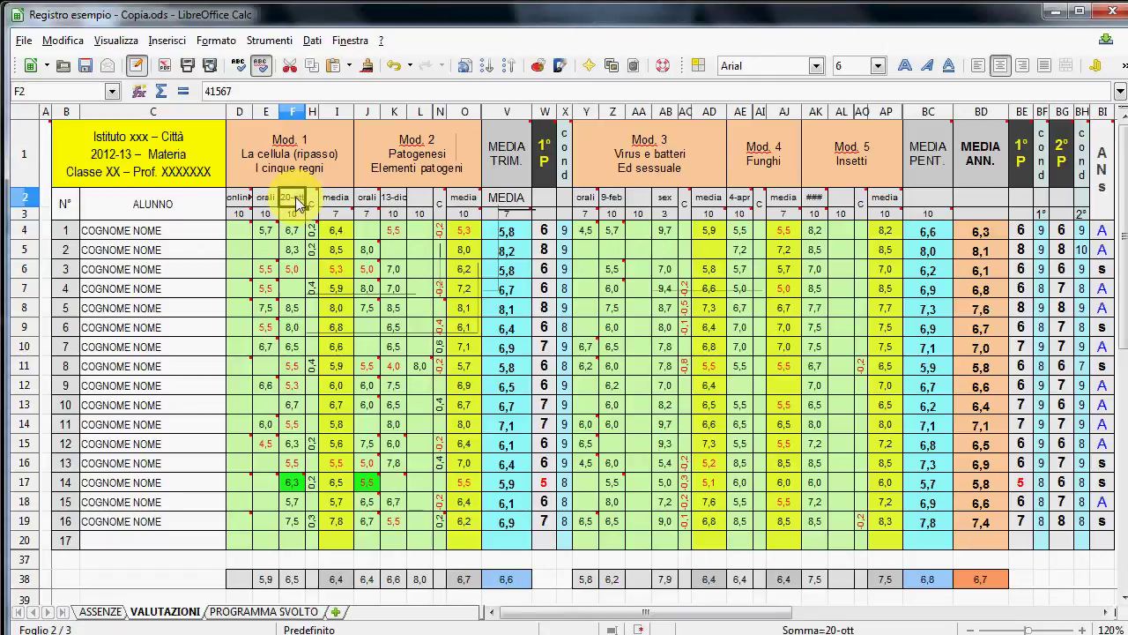
pyautogui.moveTo(314, 219)
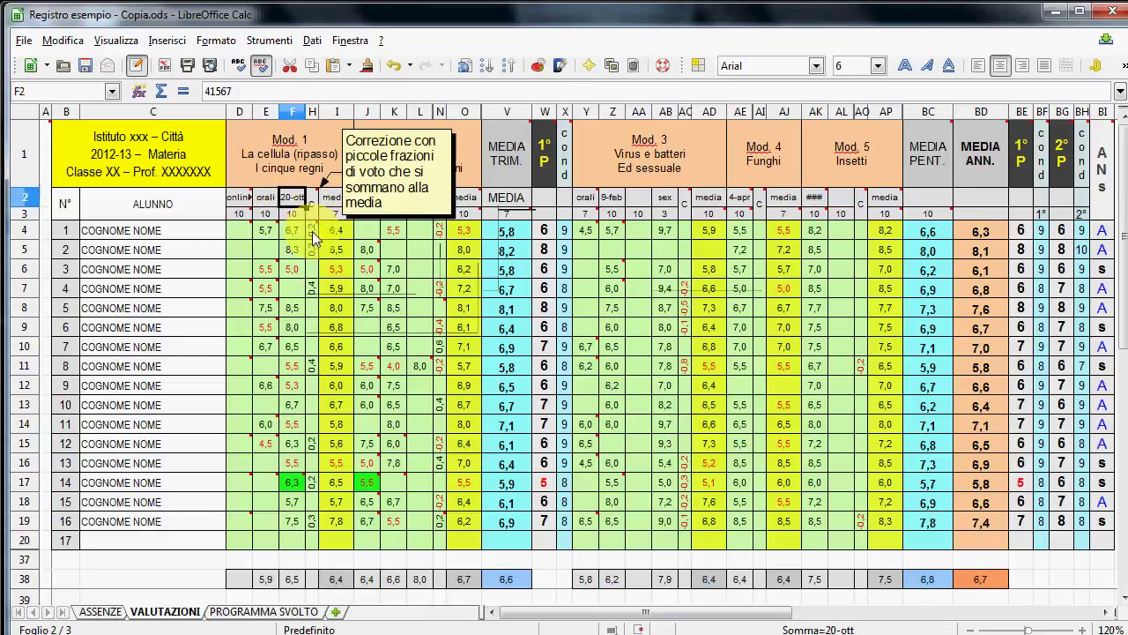
pyautogui.click(312, 249)
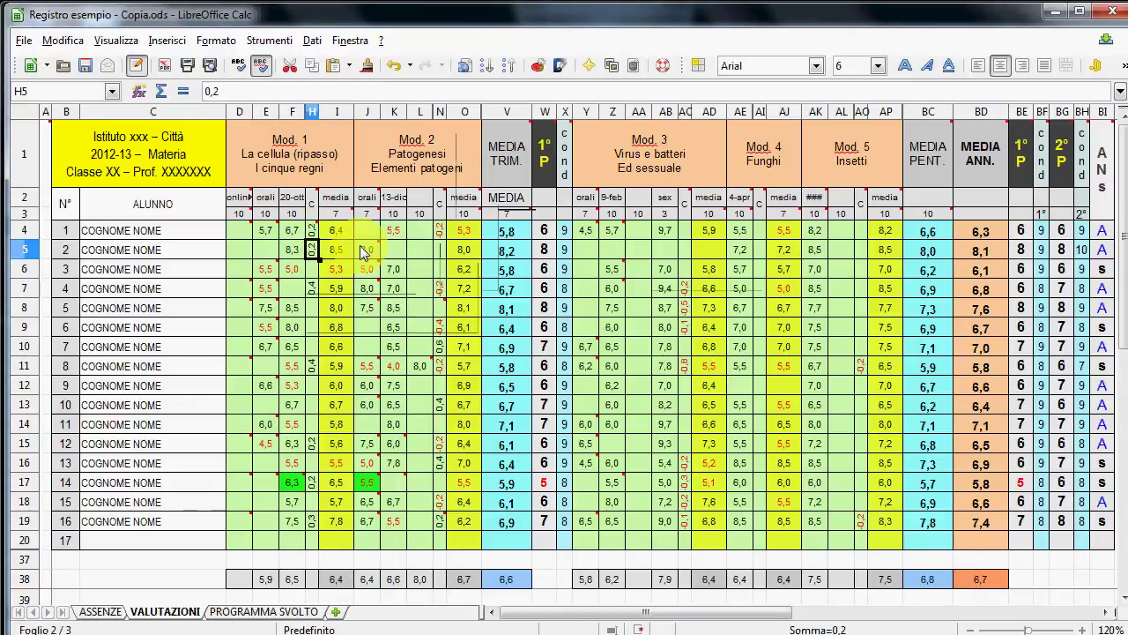
pyautogui.moveTo(368, 253)
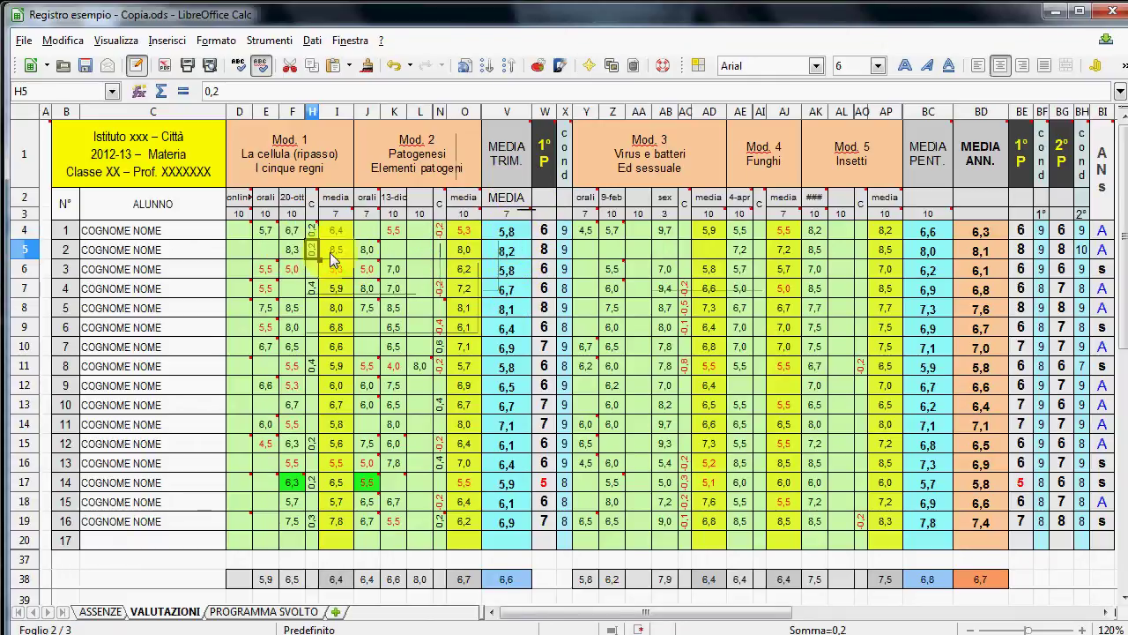
pyautogui.click(522, 235)
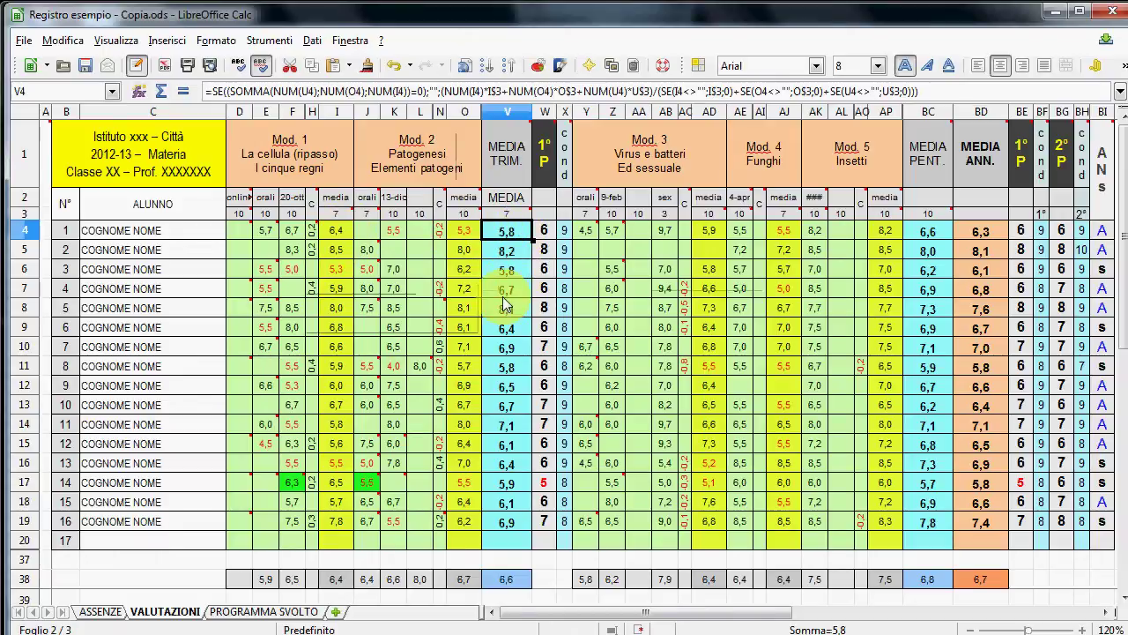
pyautogui.moveTo(599, 612); pyautogui.dragTo(621, 624)
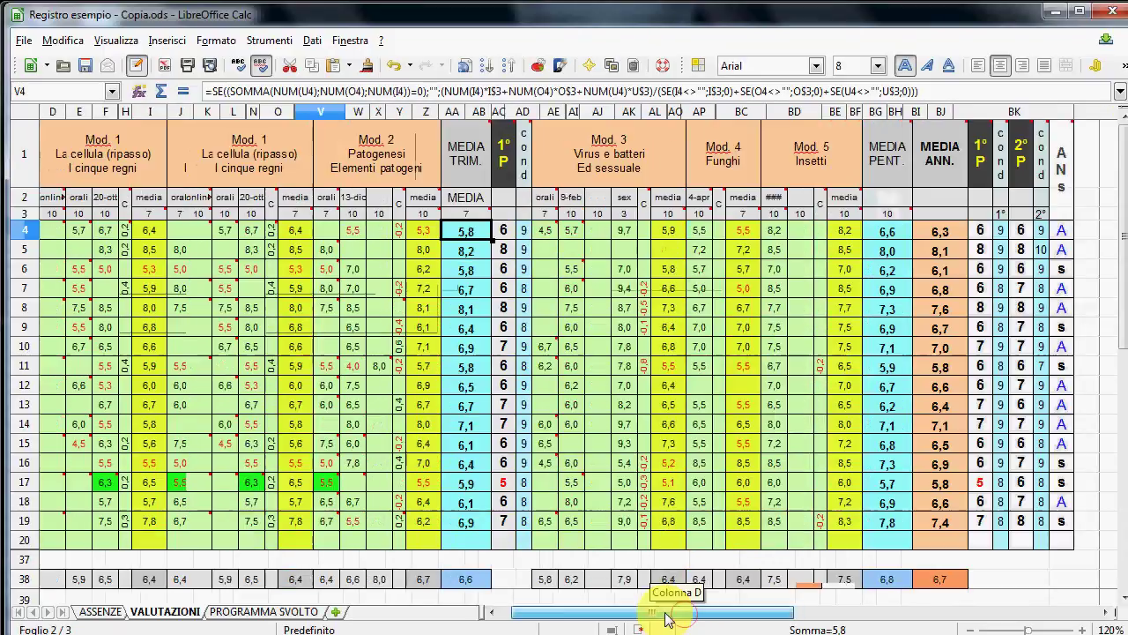
pyautogui.moveTo(662, 611); pyautogui.dragTo(648, 611)
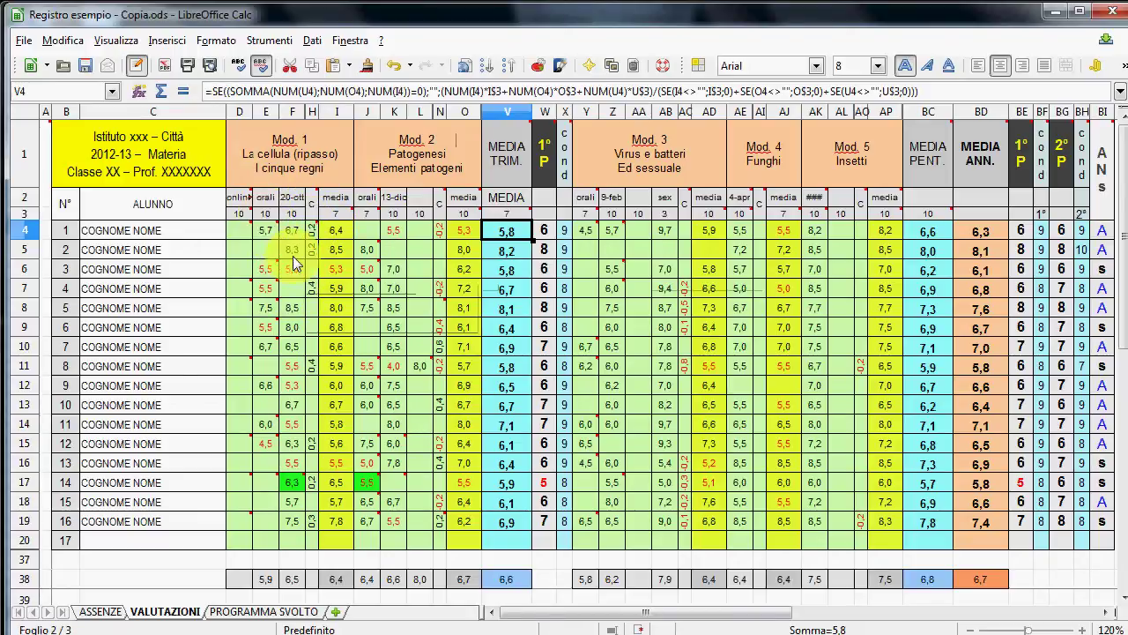
# - Change the first Mod. 1 oral grade column's weight in E3 from 10 to 5
pyautogui.click(268, 214)
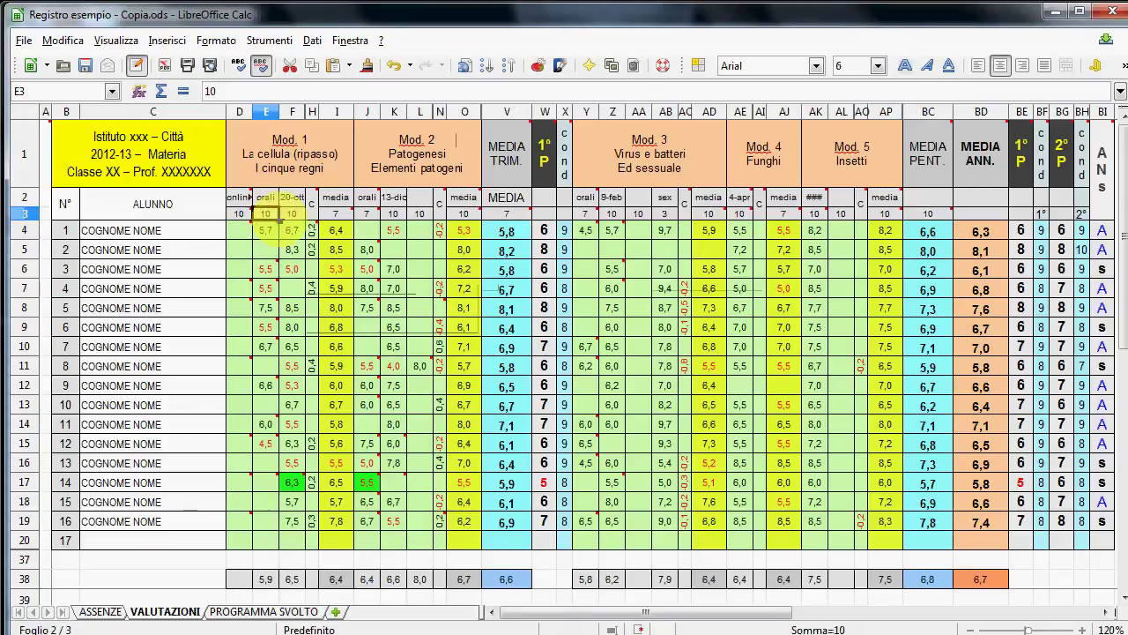
pyautogui.click(294, 215)
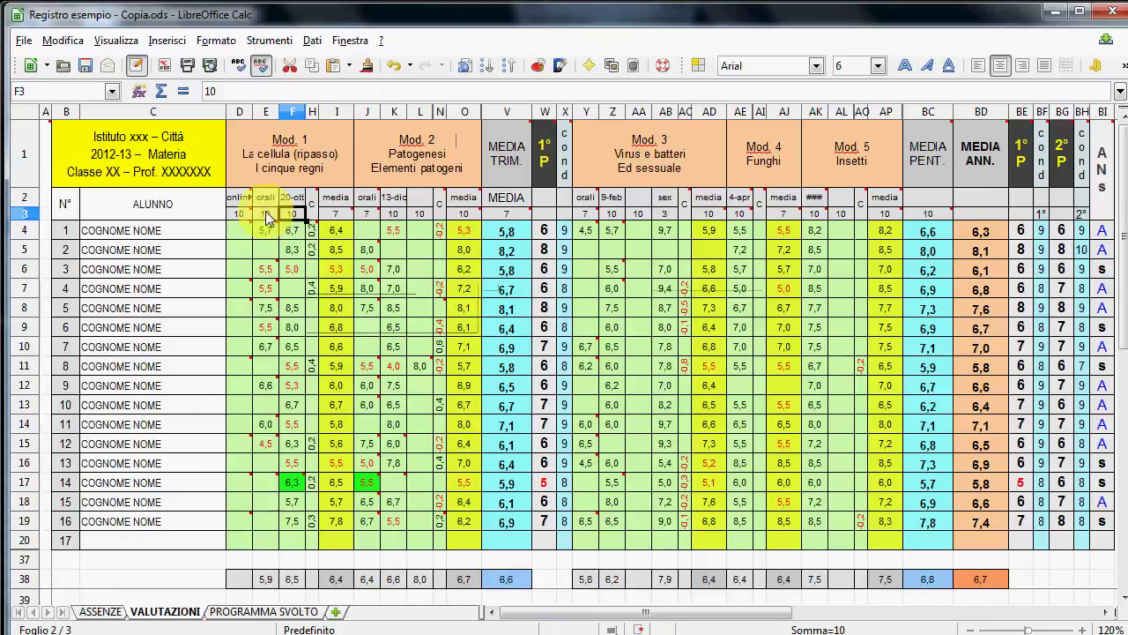
pyautogui.click(268, 220)
pyautogui.moveTo(269, 227)
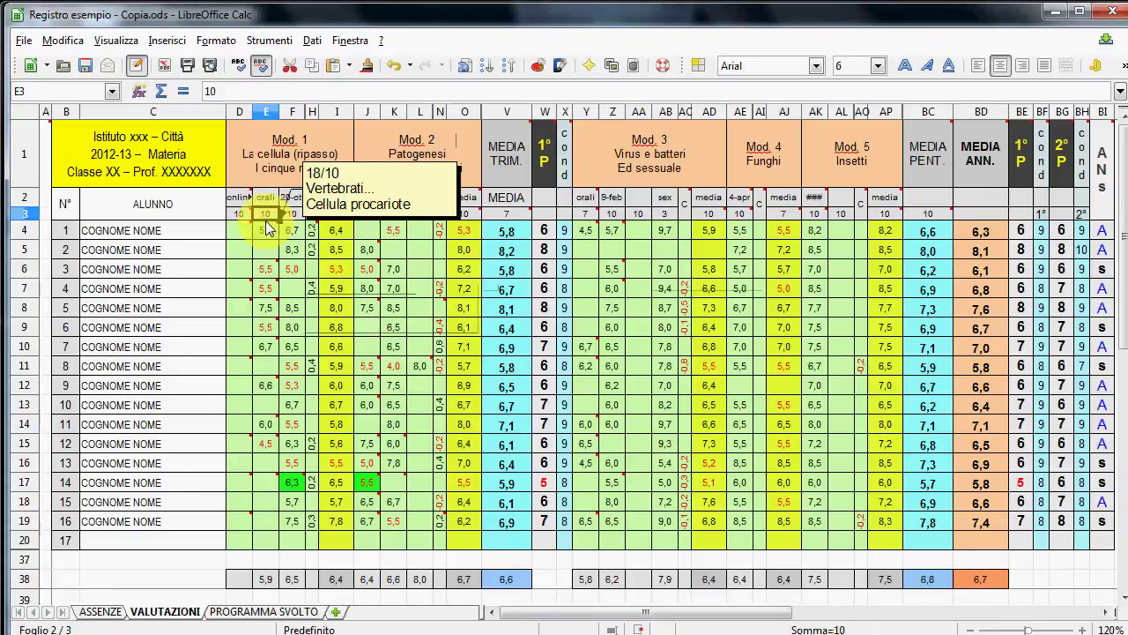
pyautogui.press('Right')
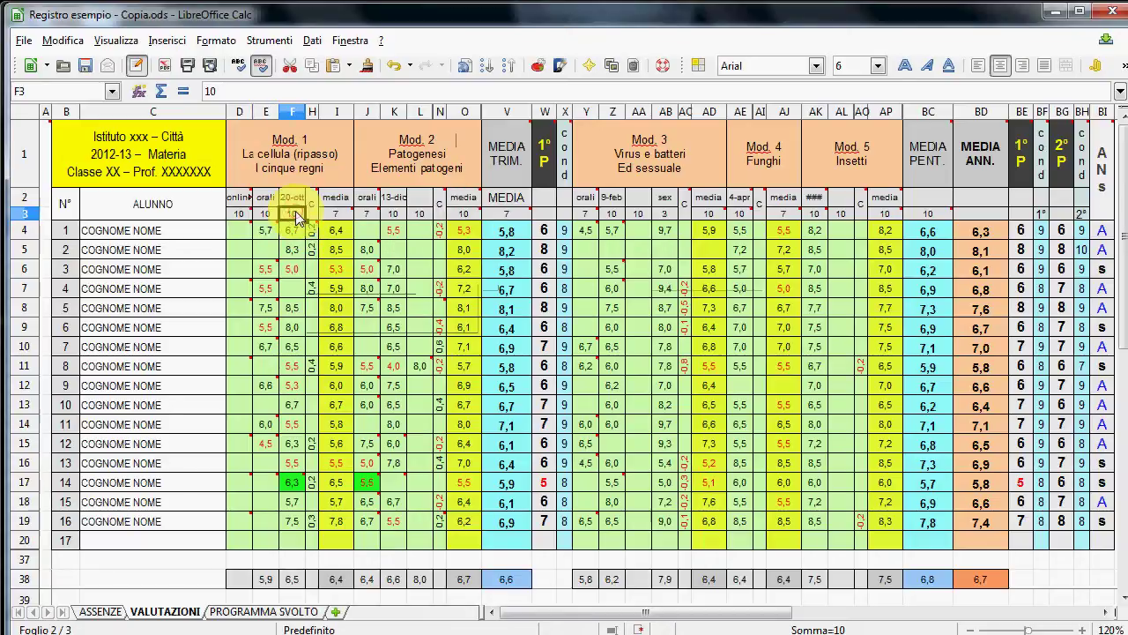
pyautogui.press('Left')
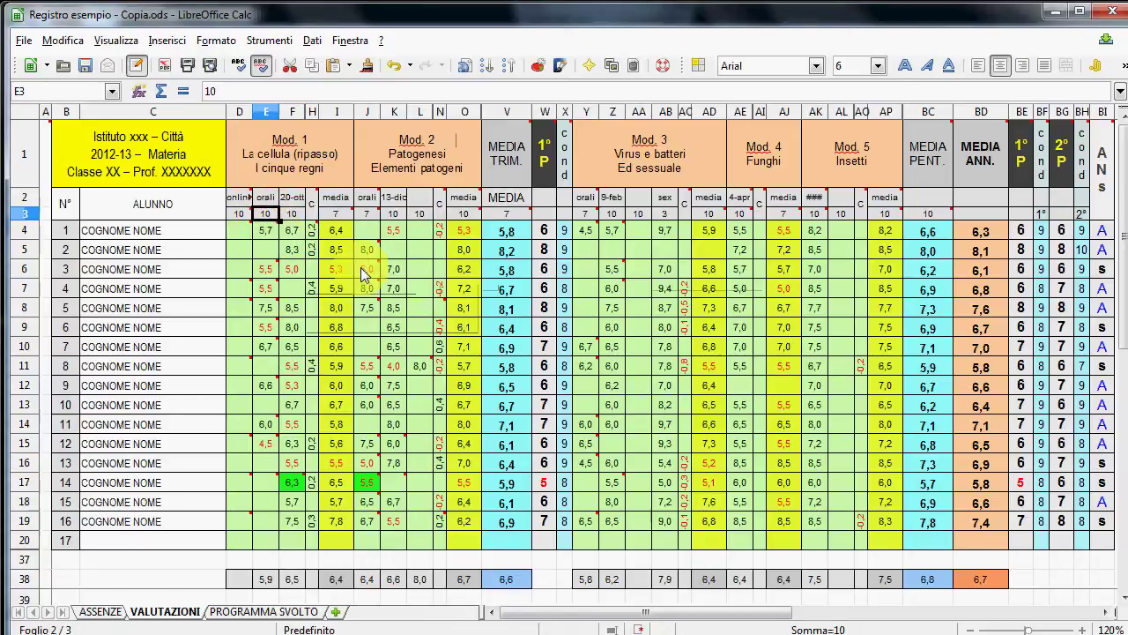
pyautogui.moveTo(362, 274)
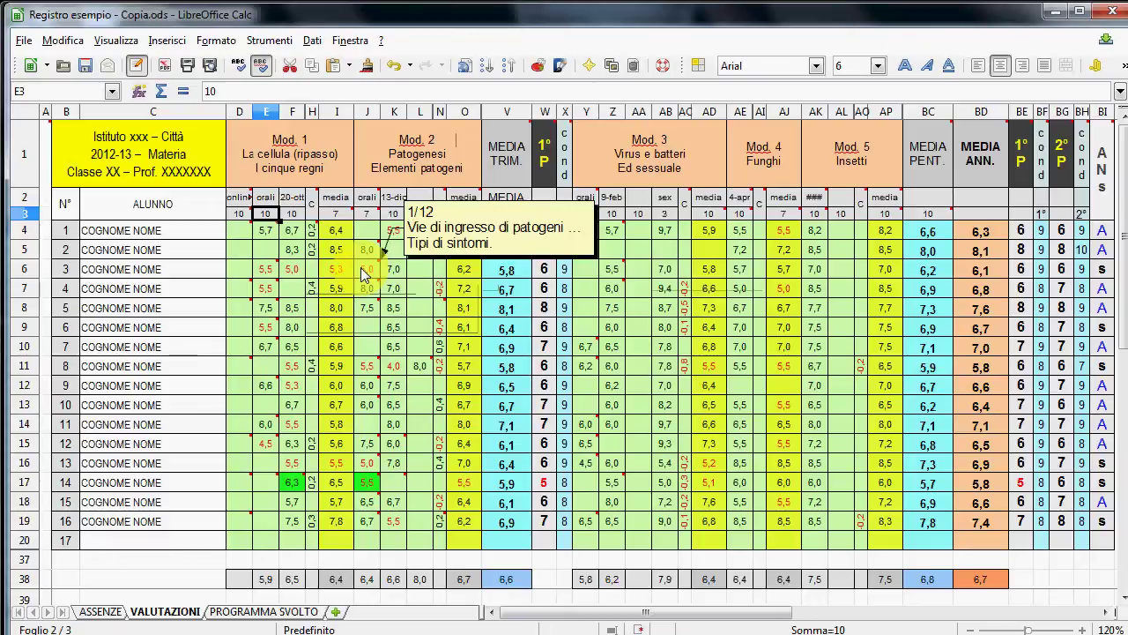
pyautogui.write('5')
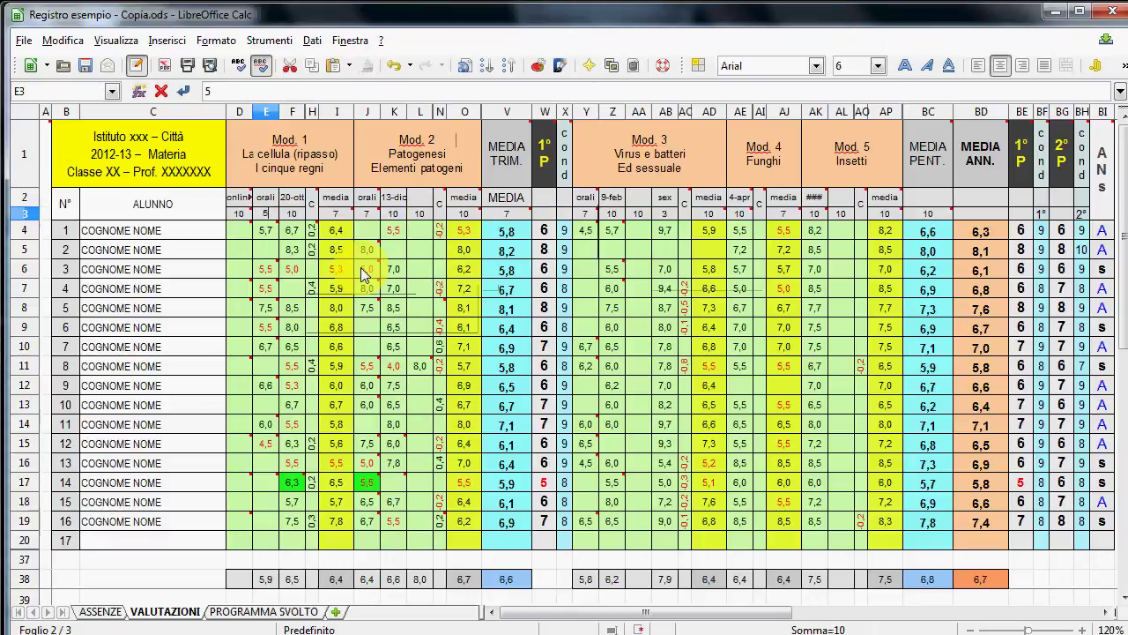
pyautogui.press('Return')
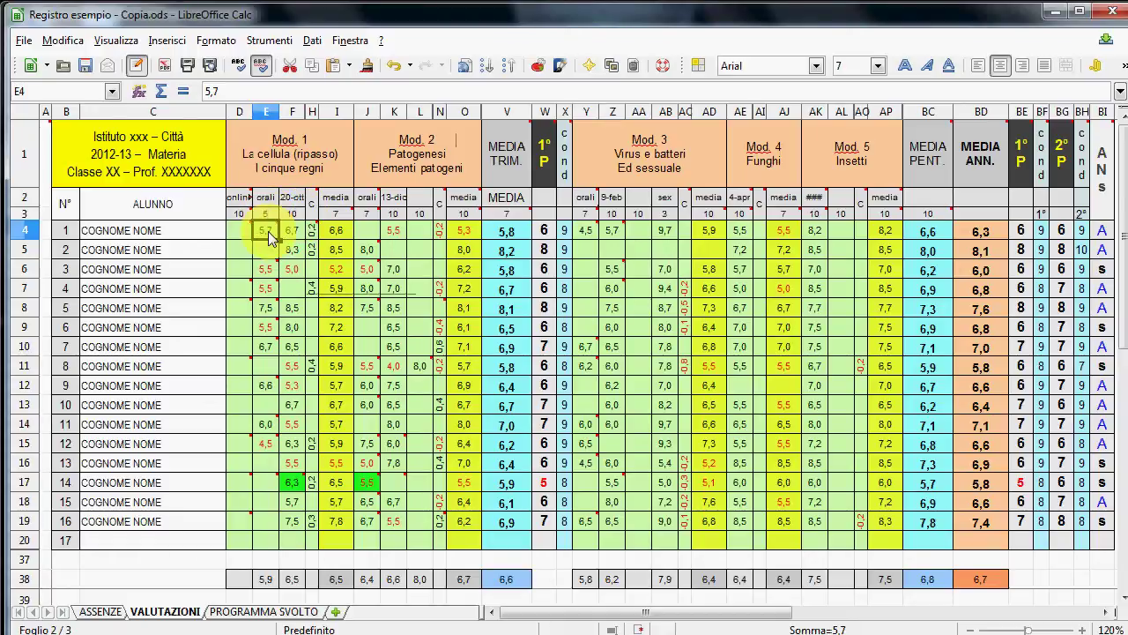
# - Enter 8 in F4 and 4 in E4 as the first student's Module 1 grades
pyautogui.click(292, 229)
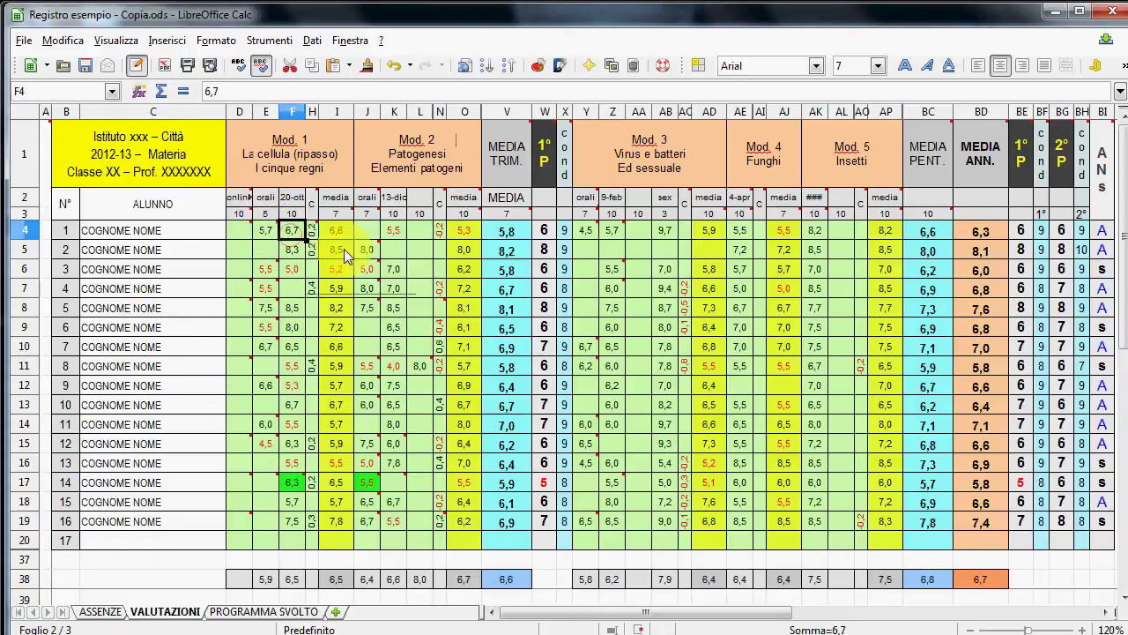
pyautogui.write('8')
pyautogui.press('Return')
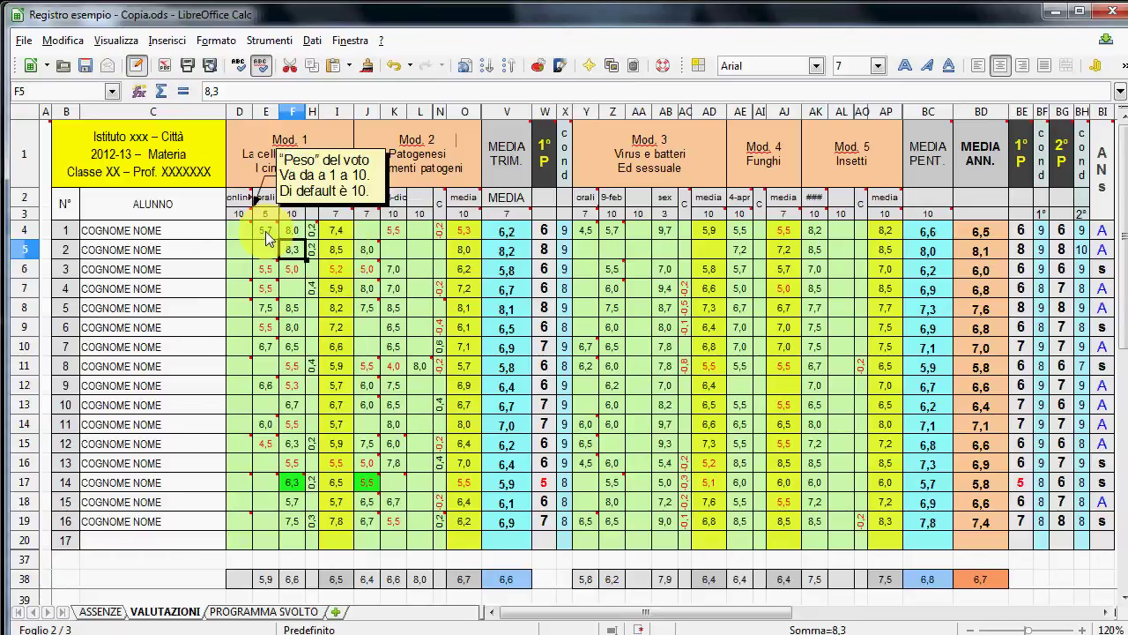
pyautogui.click(267, 230)
pyautogui.write('4')
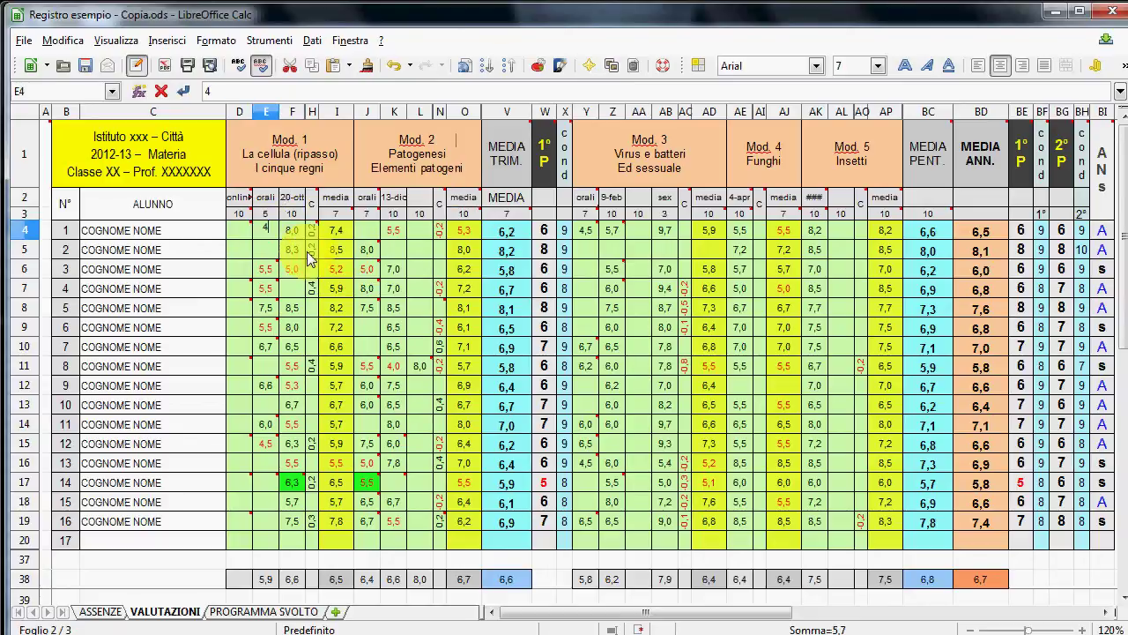
pyautogui.press('Return')
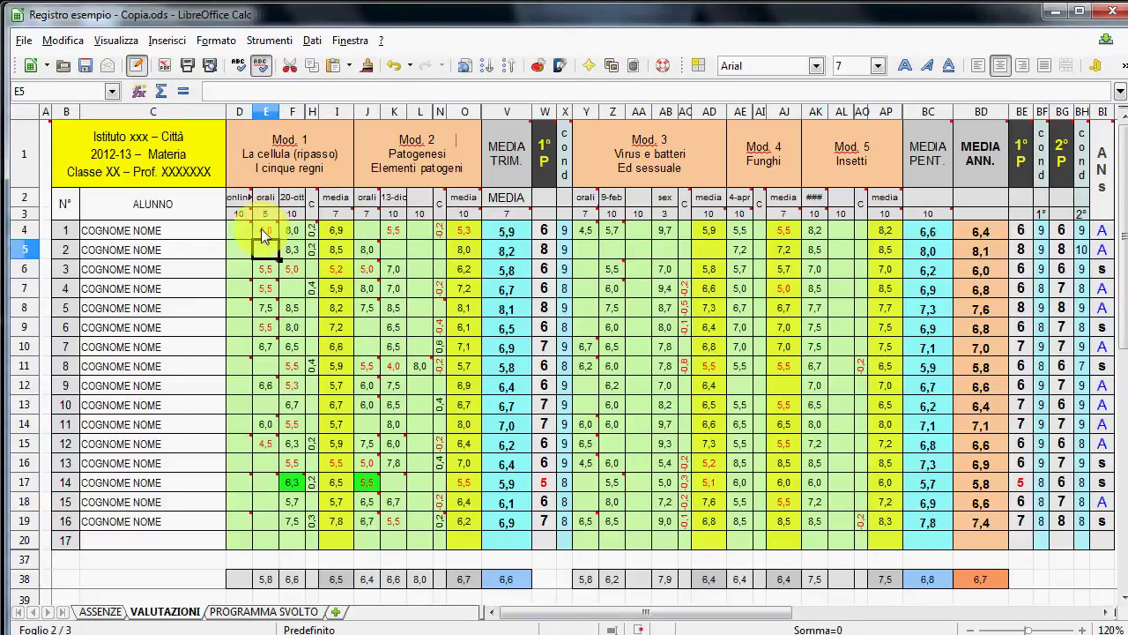
# - Inspect the Mod. 1 and trimester average formulas and the Module 1 and 2 weights
pyautogui.click(344, 235)
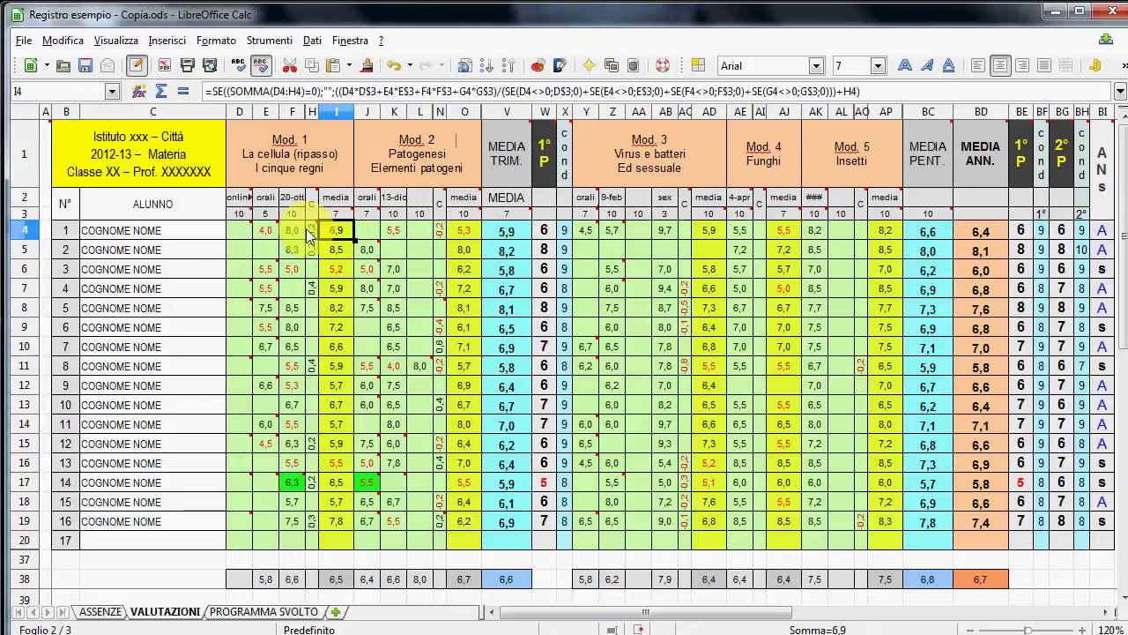
pyautogui.click(268, 229)
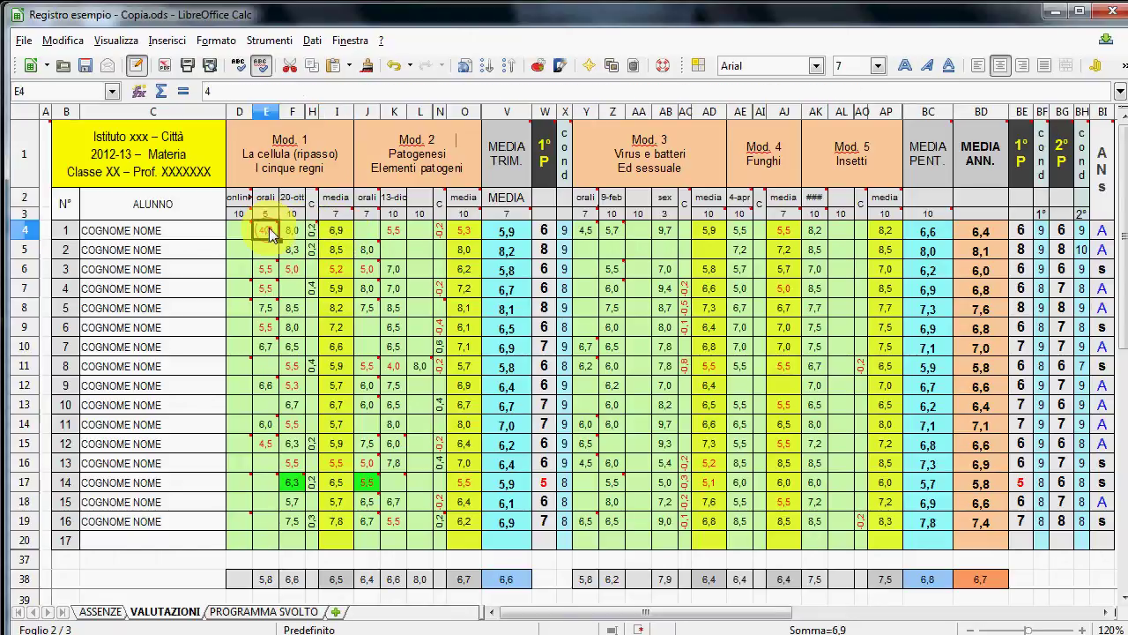
pyautogui.moveTo(270, 236)
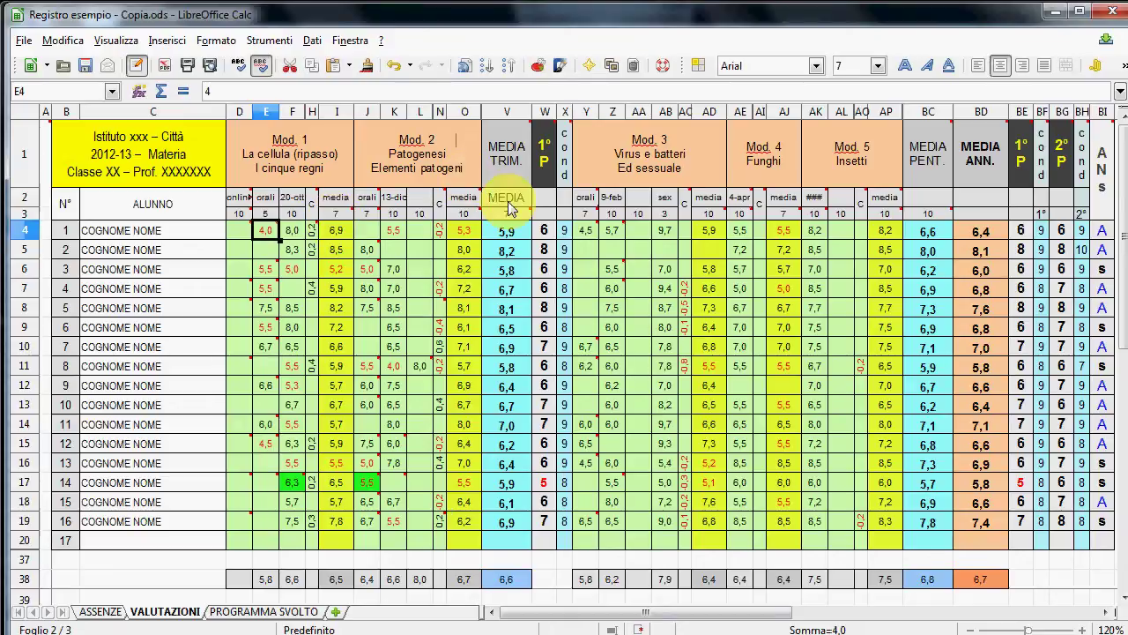
pyautogui.click(513, 231)
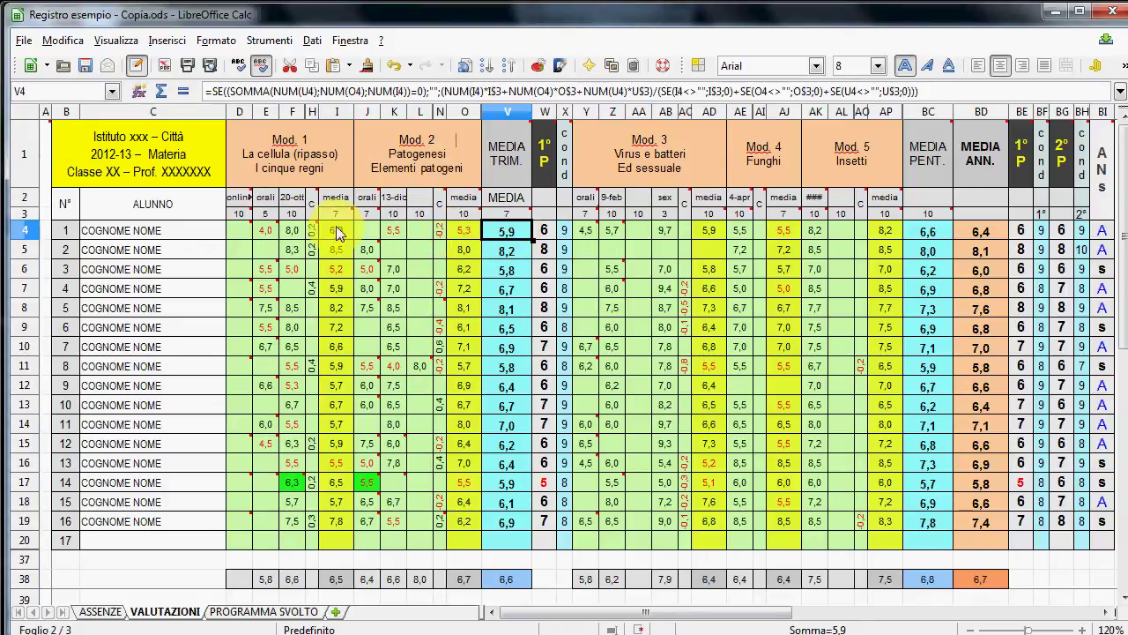
pyautogui.click(464, 213)
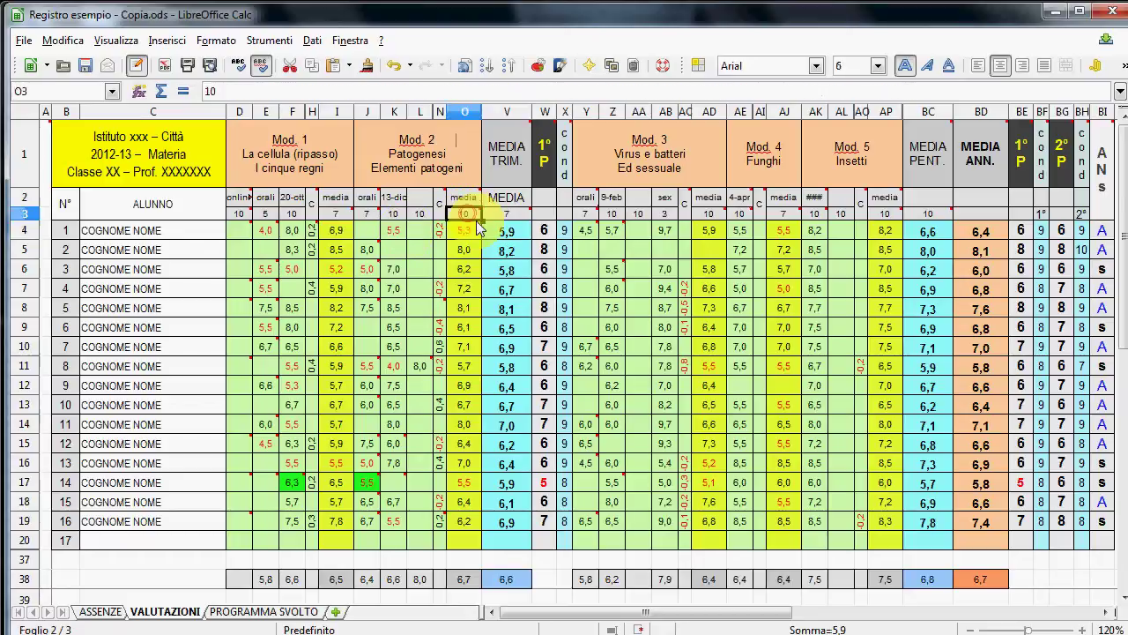
pyautogui.click(337, 212)
pyautogui.moveTo(342, 220)
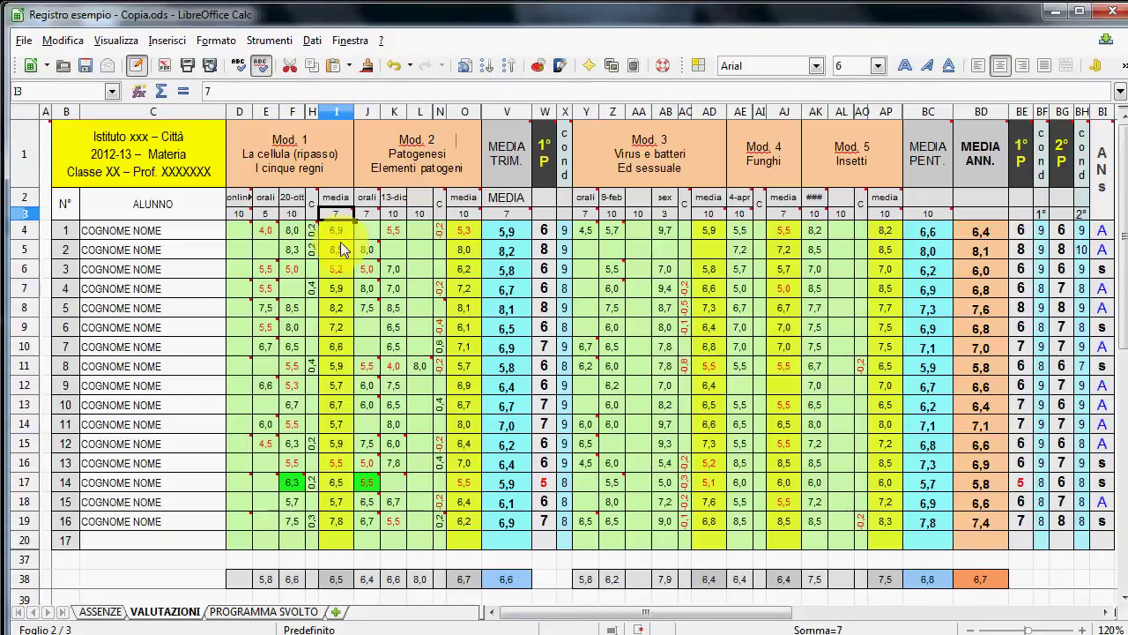
pyautogui.click(504, 231)
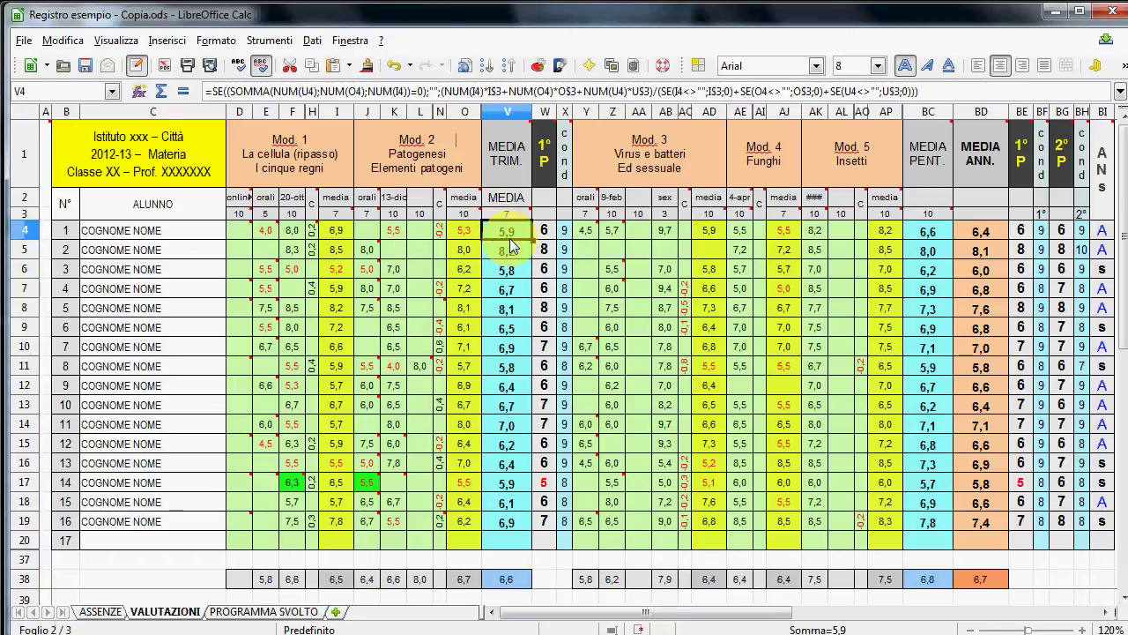
# - Enter 5 as the first student's Module 2 oral grade in K4 and clear N4's -0,2 correction
pyautogui.click(404, 233)
pyautogui.write('5')
pyautogui.press('Tab')
pyautogui.press('Tab')
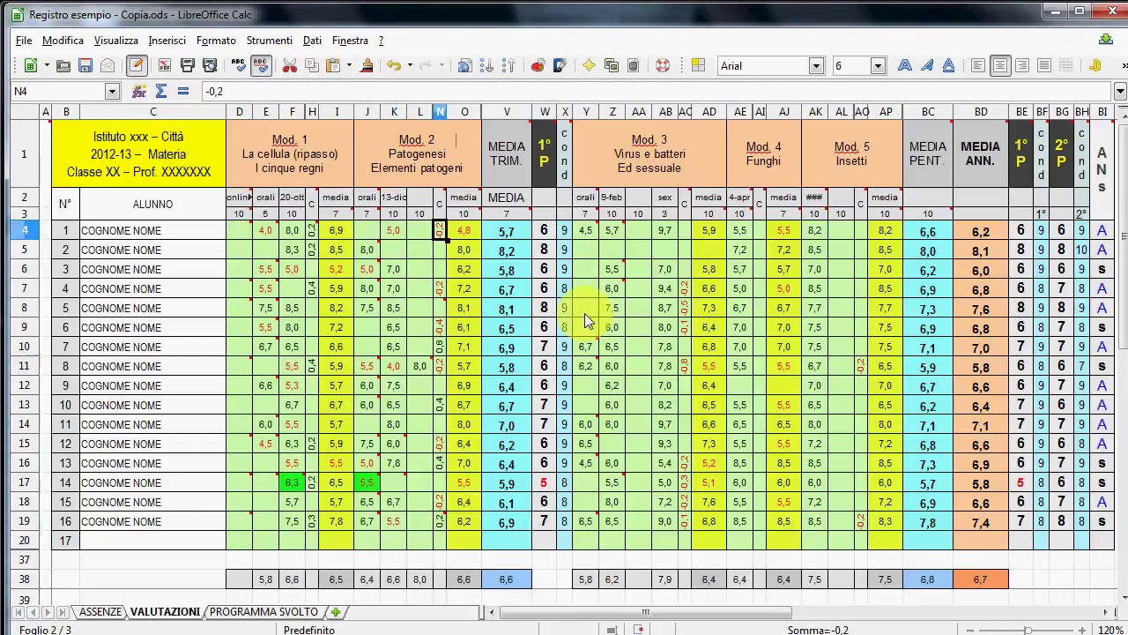
pyautogui.press('Delete')
pyautogui.press('Down')
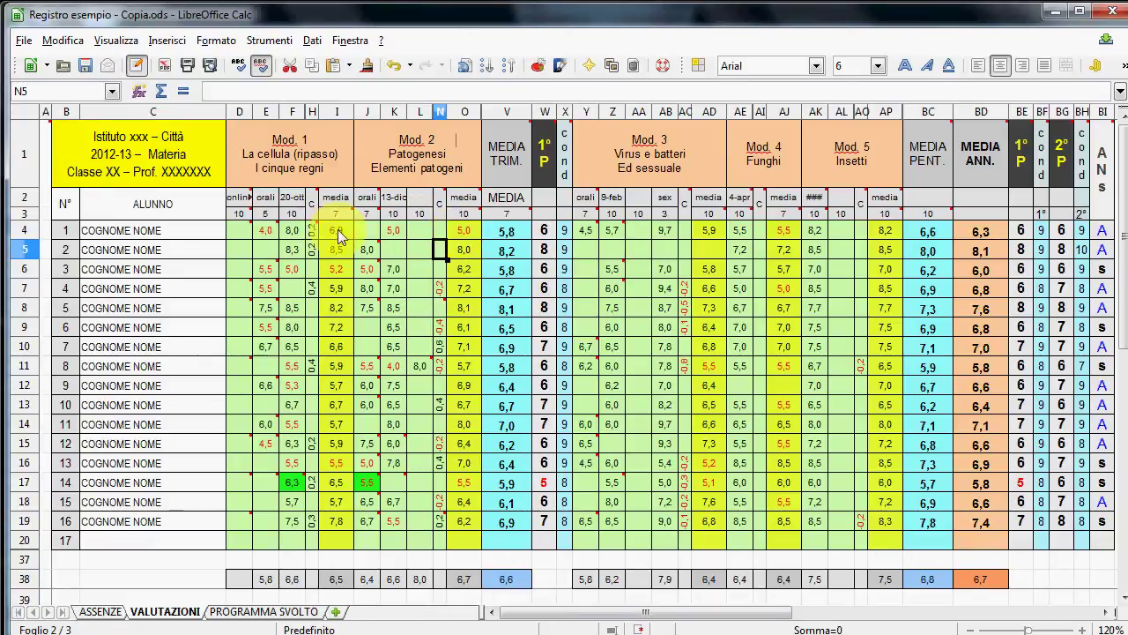
pyautogui.click(466, 213)
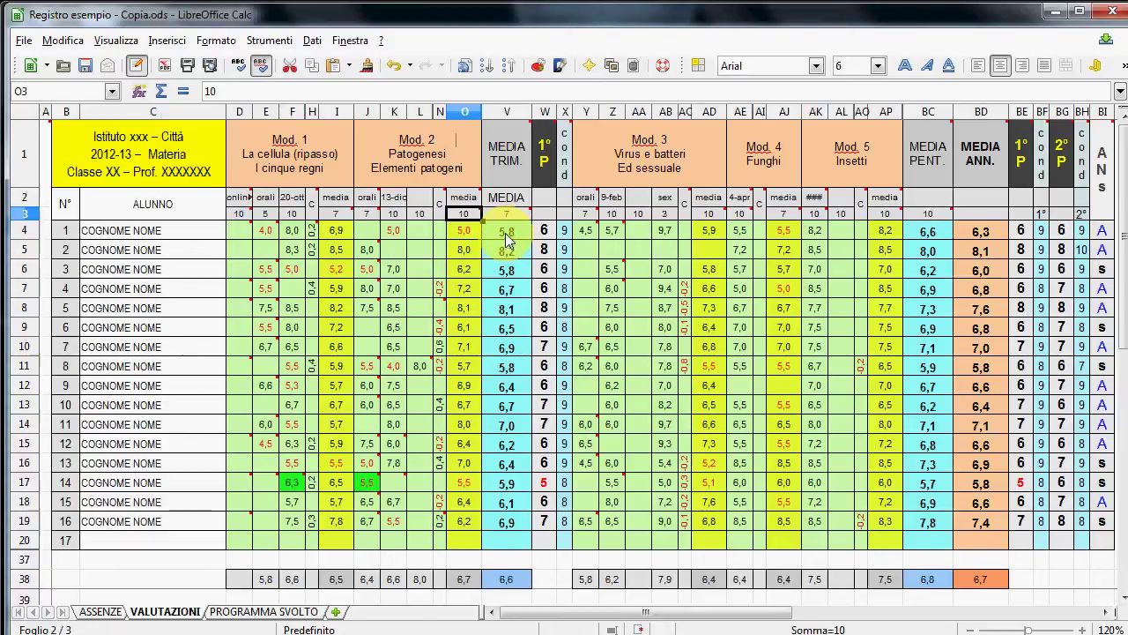
# - Set the Mod. 1 average weight in I3 to 2 and check the new trimester average of 5,3
pyautogui.click(336, 214)
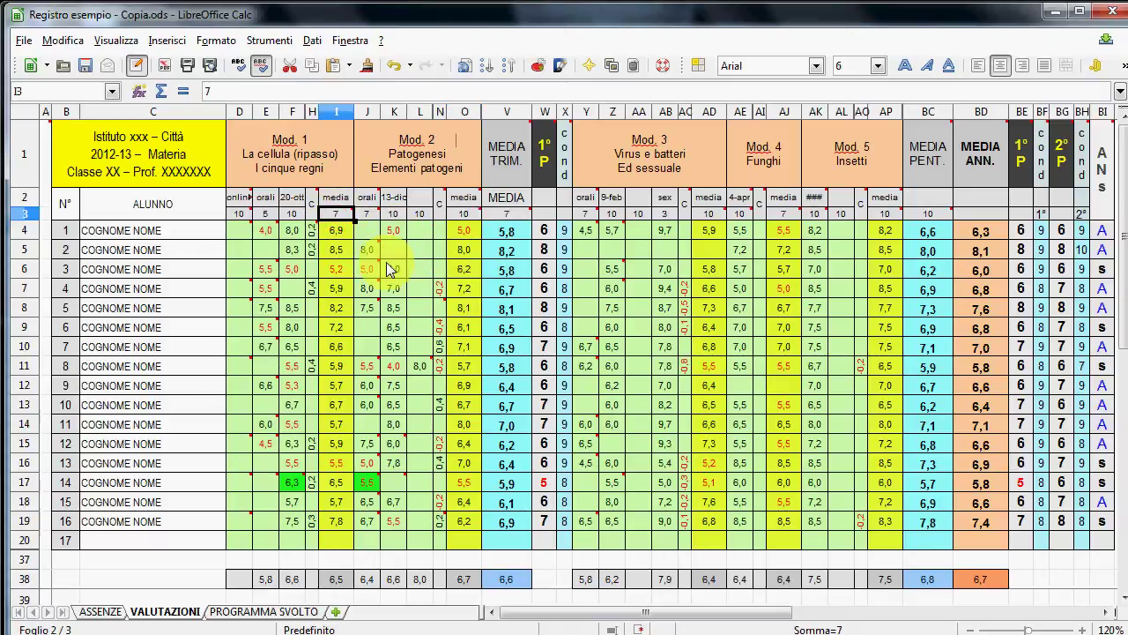
pyautogui.write('2')
pyautogui.press('Return')
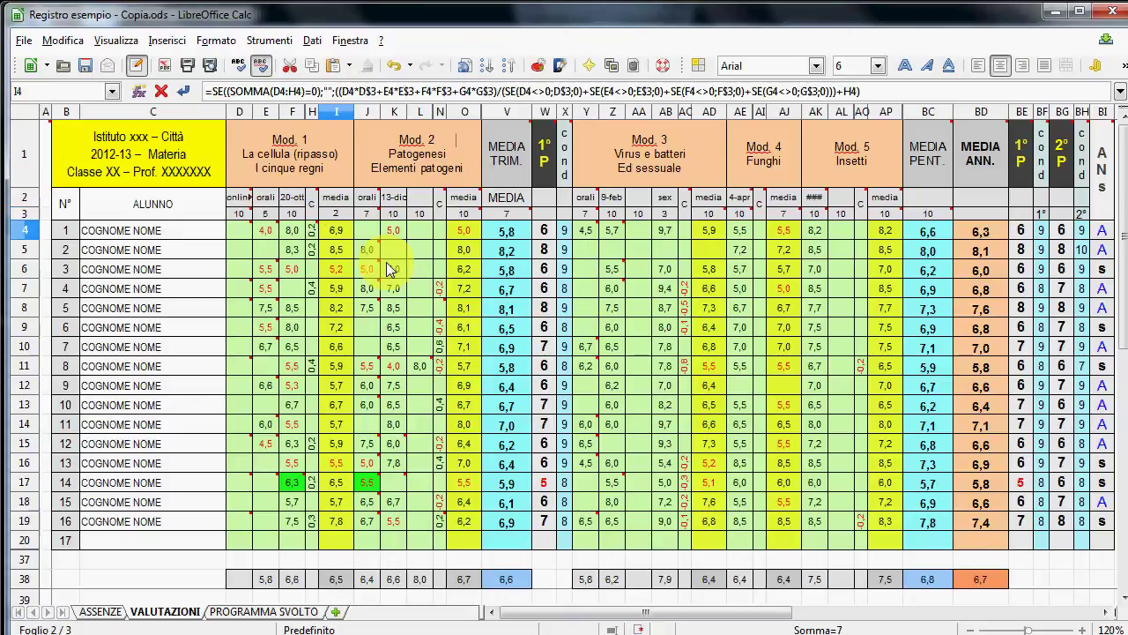
pyautogui.click(522, 234)
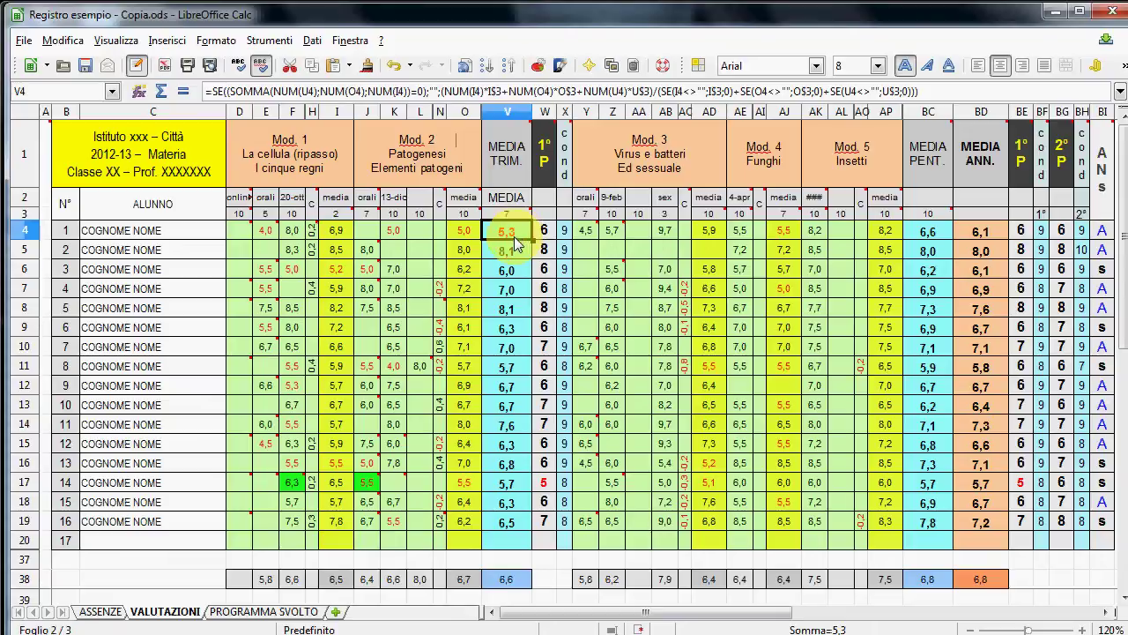
pyautogui.click(550, 232)
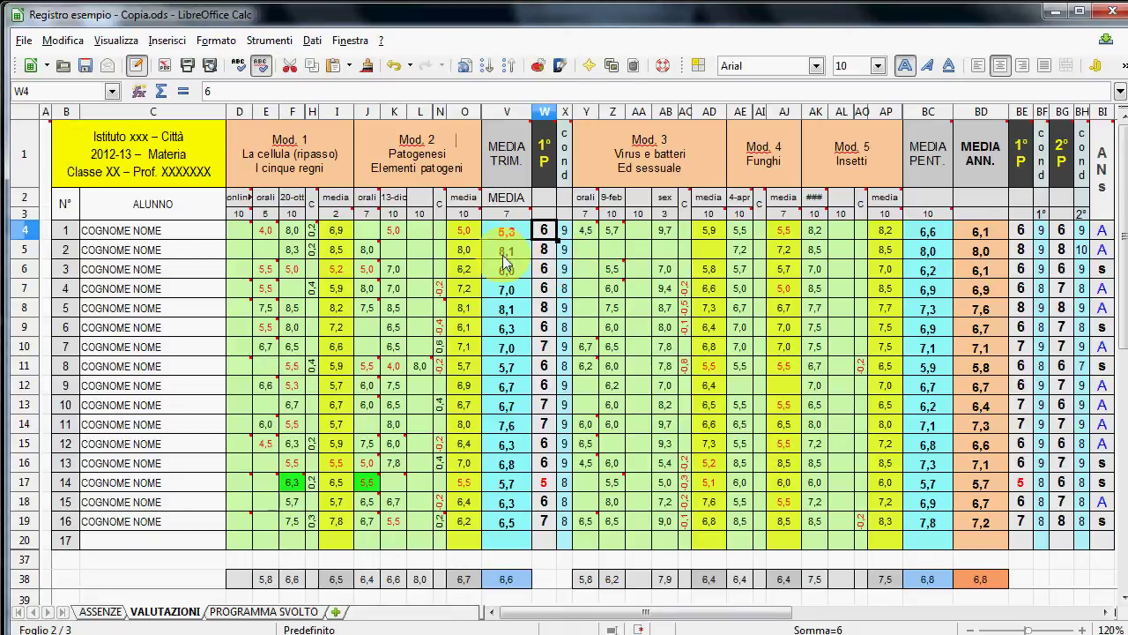
# - Lower the first-period grade in W4 to 5, then open the PROGRAMMA SVOLTO sheet
pyautogui.click(504, 231)
pyautogui.click(553, 234)
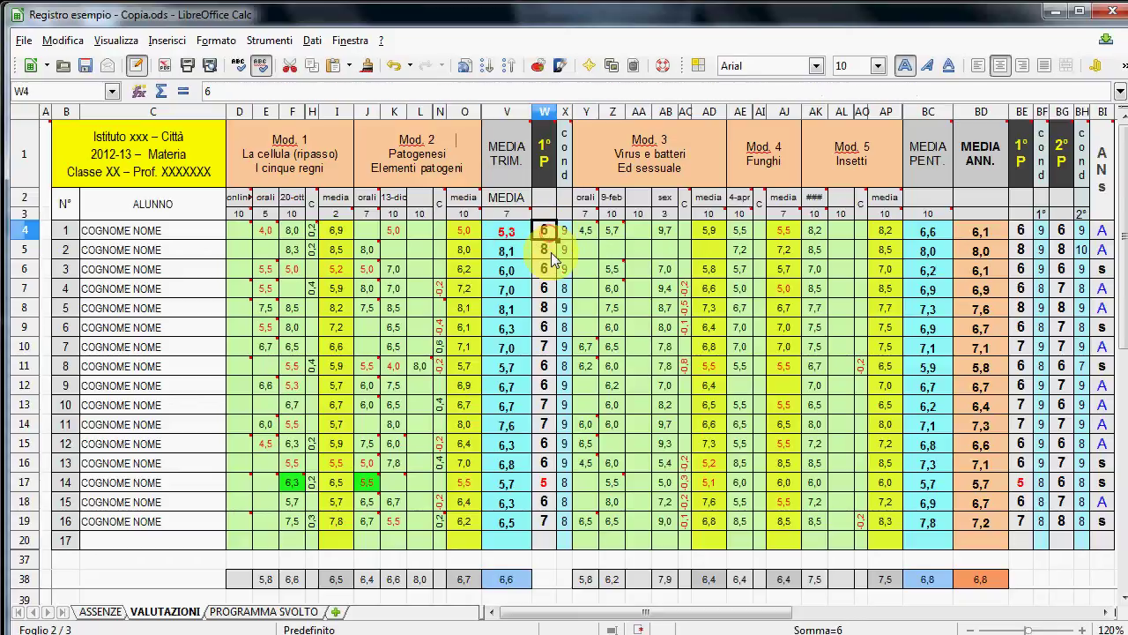
pyautogui.write('5')
pyautogui.press('Return')
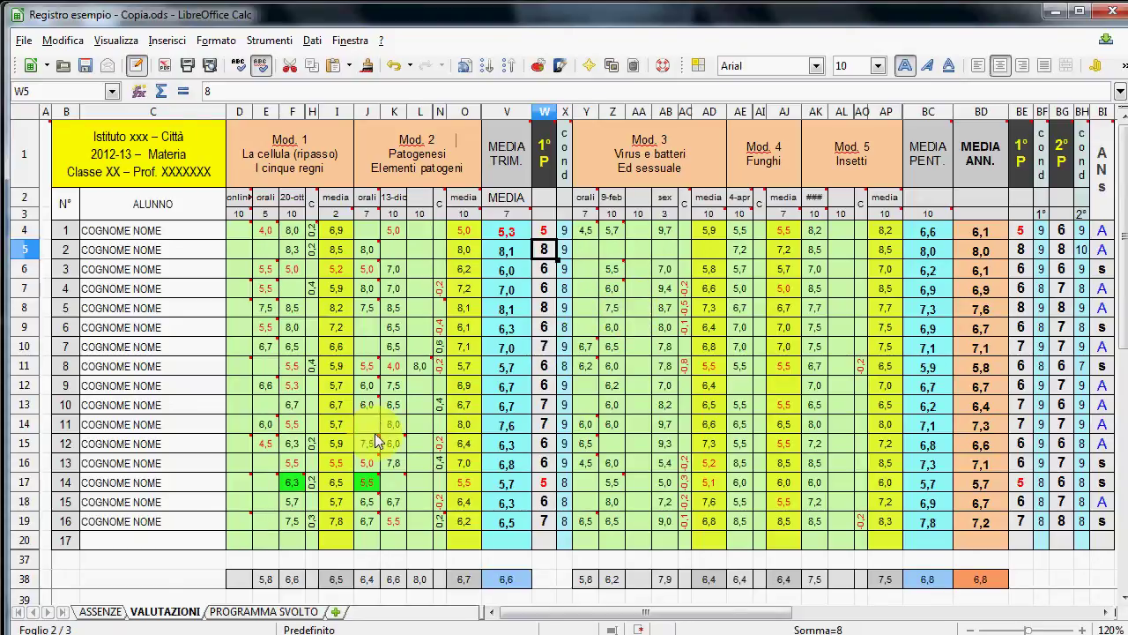
pyautogui.click(275, 613)
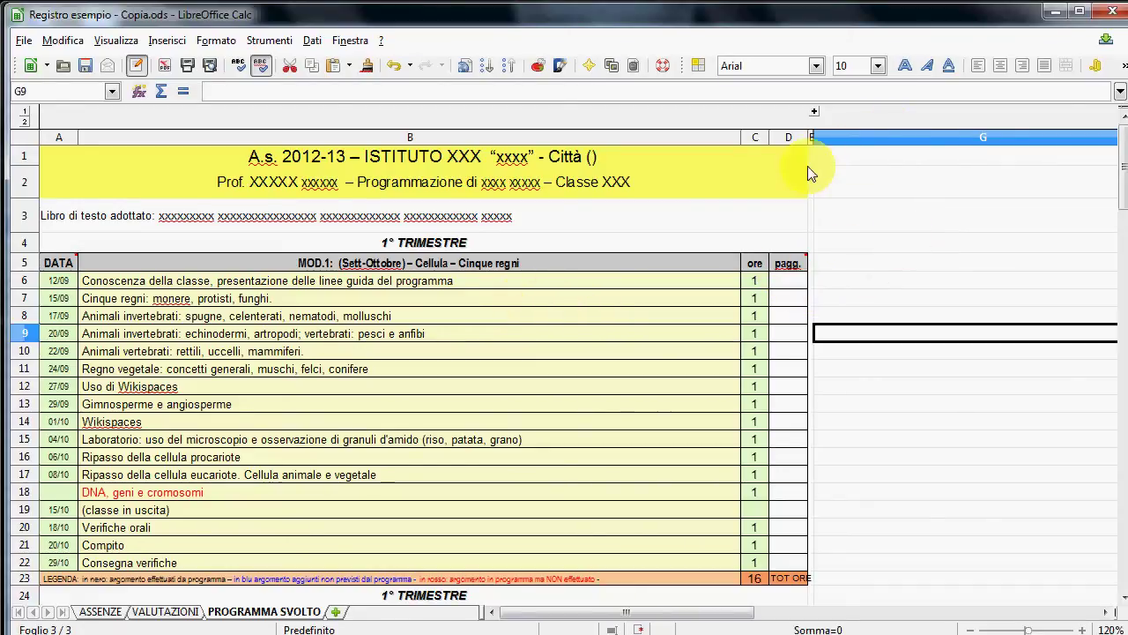
pyautogui.moveTo(791, 137); pyautogui.dragTo(835, 141)
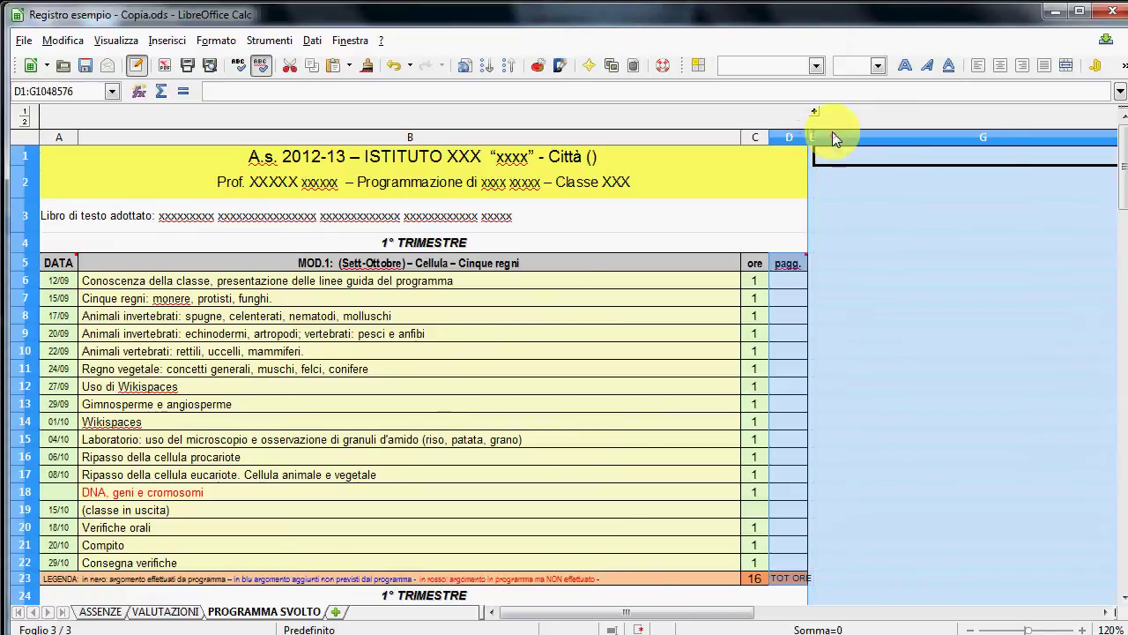
pyautogui.rightClick(832, 134)
pyautogui.click(884, 300)
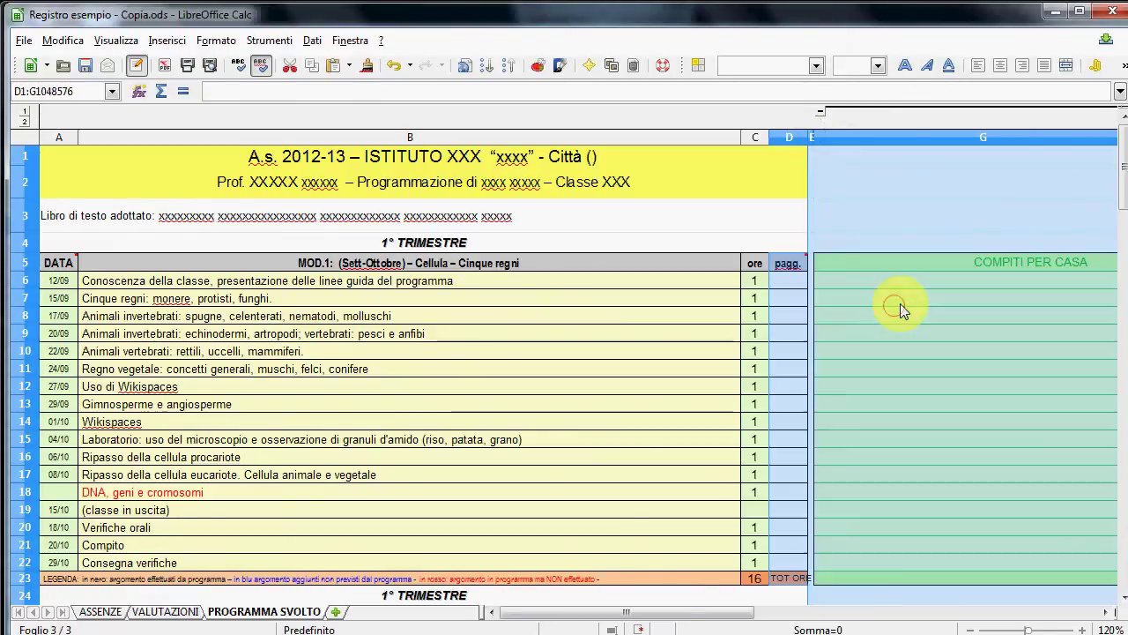
pyautogui.click(973, 263)
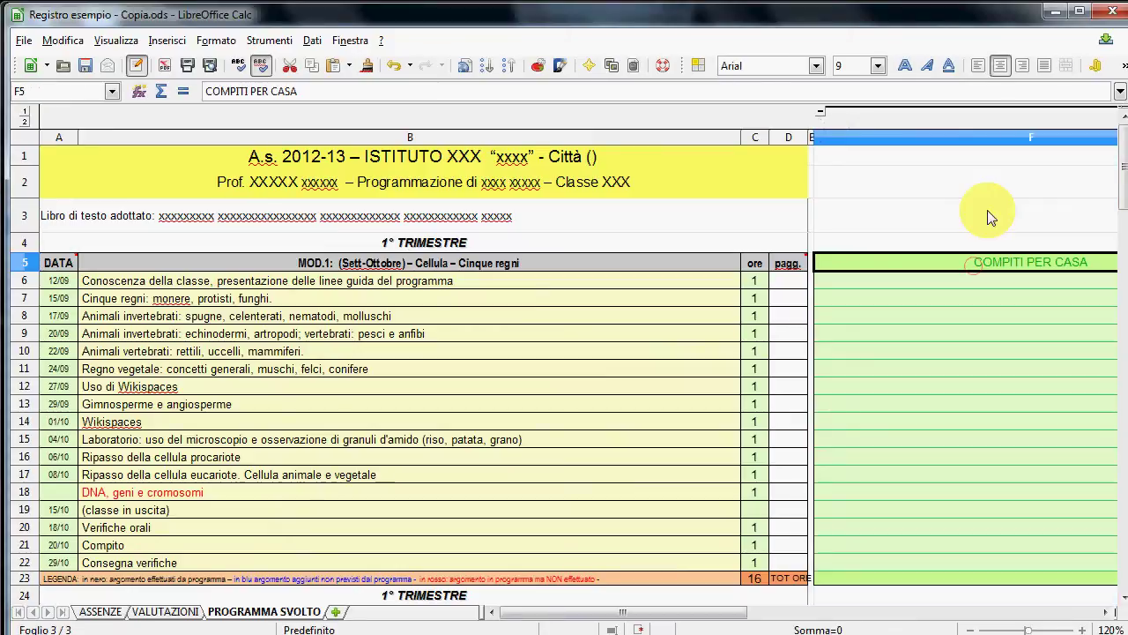
pyautogui.rightClick(875, 134)
pyautogui.click(932, 287)
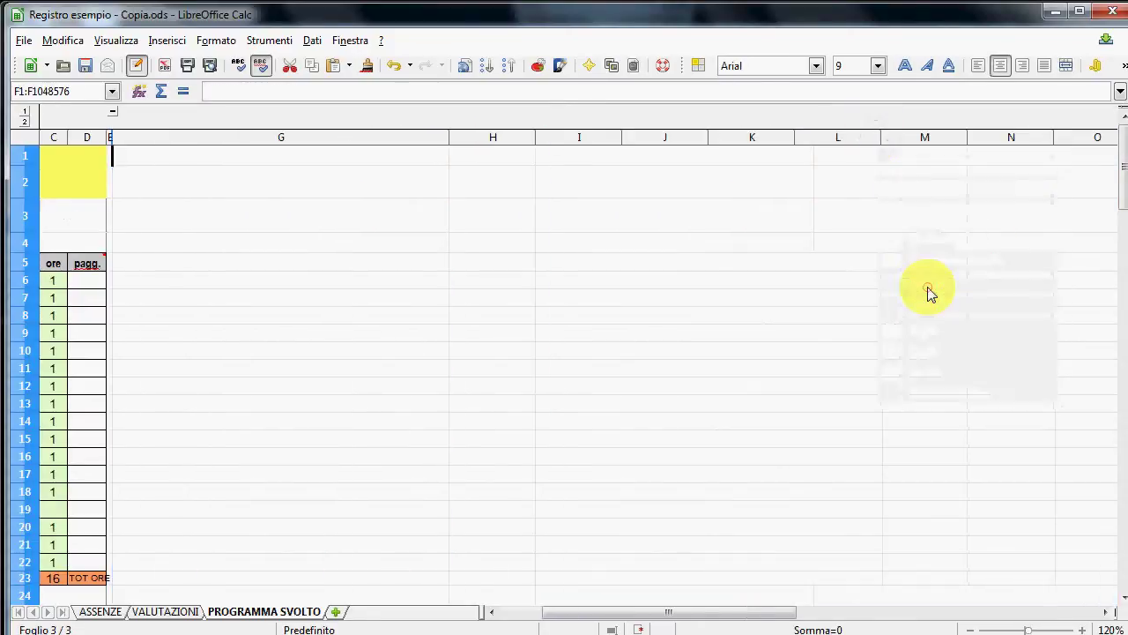
pyautogui.moveTo(670, 612); pyautogui.dragTo(599, 617)
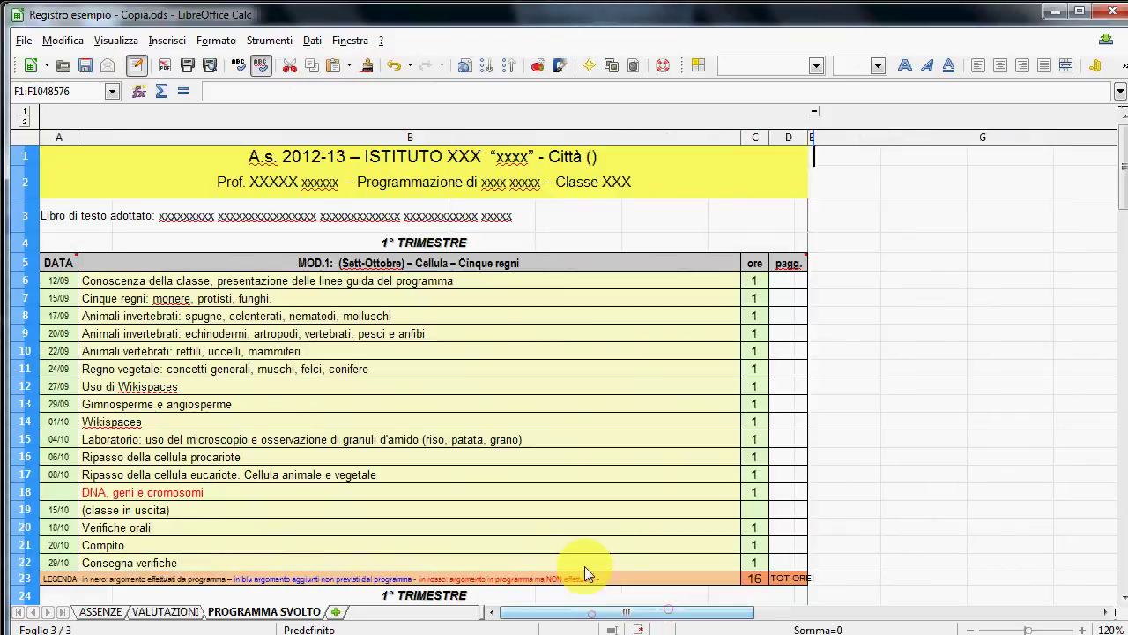
# - Review the first lesson dates, topics and hours at the top of the programme sheet
pyautogui.click(345, 281)
pyautogui.click(58, 287)
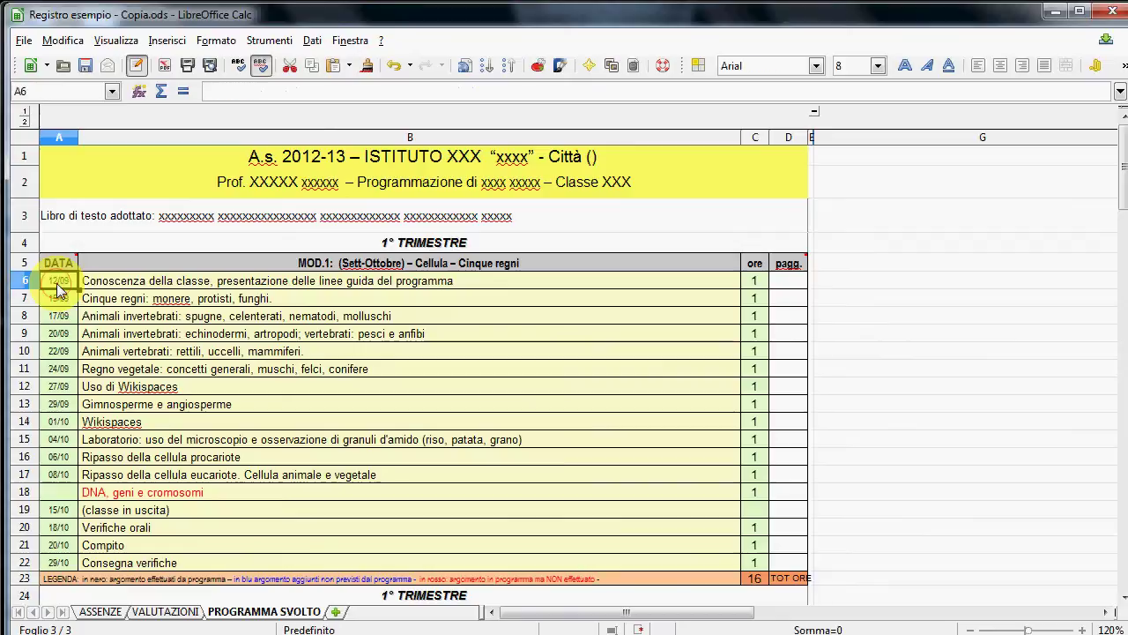
pyautogui.click(76, 298)
pyautogui.click(86, 302)
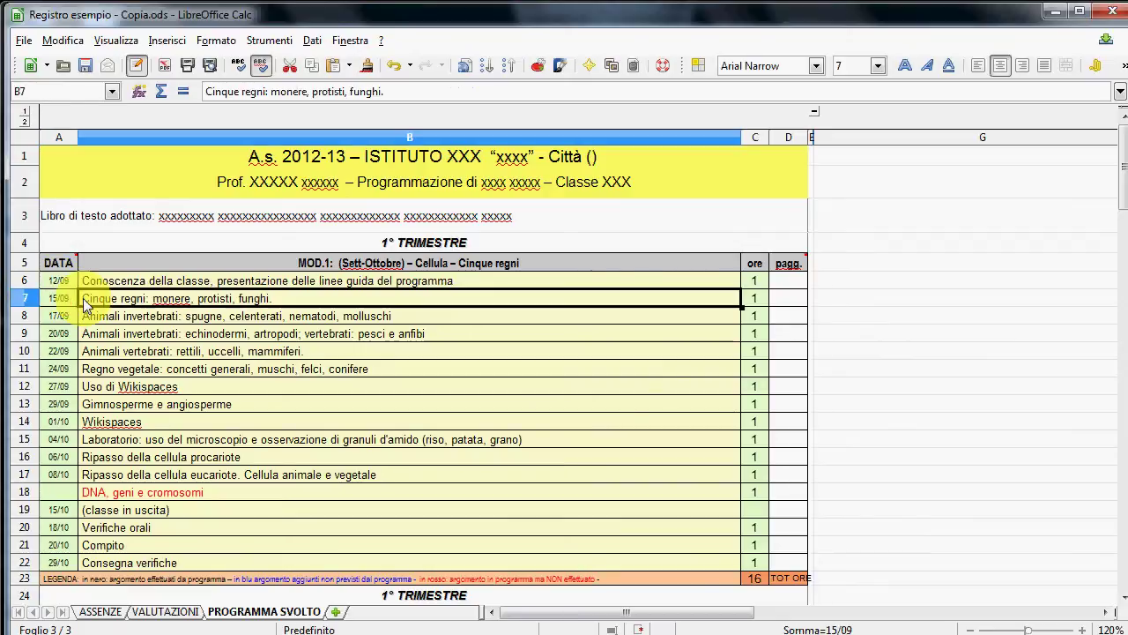
pyautogui.press('Down')
pyautogui.press('Down')
pyautogui.press('Down')
pyautogui.press('Down')
pyautogui.press('Right')
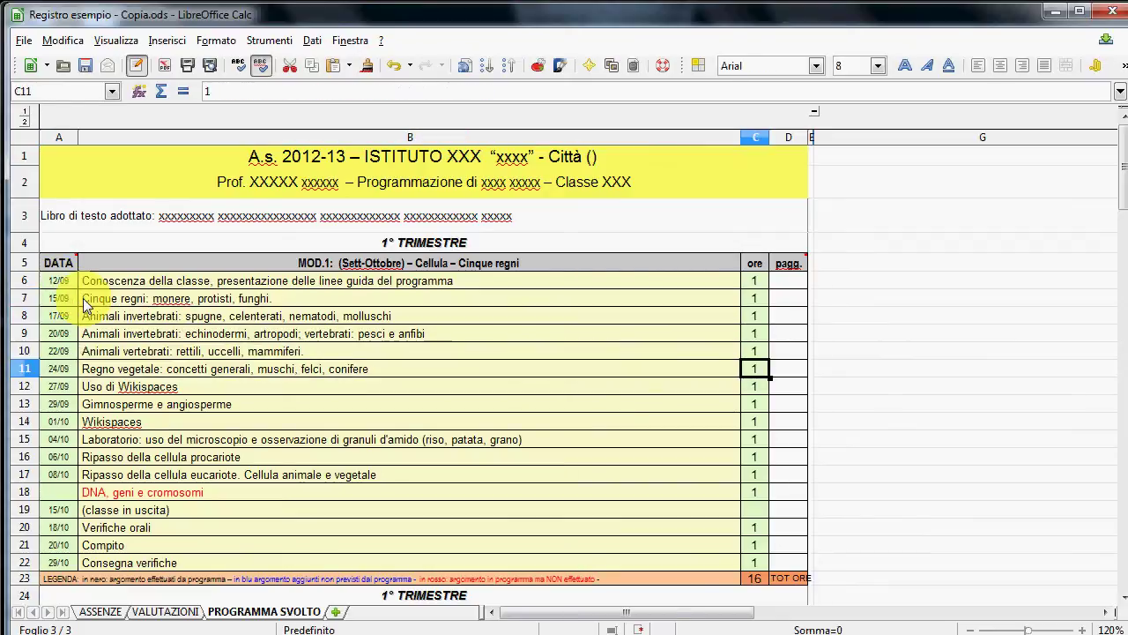
pyautogui.press('Down')
pyautogui.press('Down')
pyautogui.press('Down')
pyautogui.press('Down')
pyautogui.press('Down')
pyautogui.press('Down')
pyautogui.press('Down')
pyautogui.press('Down')
pyautogui.press('Down')
pyautogui.press('Down')
pyautogui.press('Down')
pyautogui.press('Down')
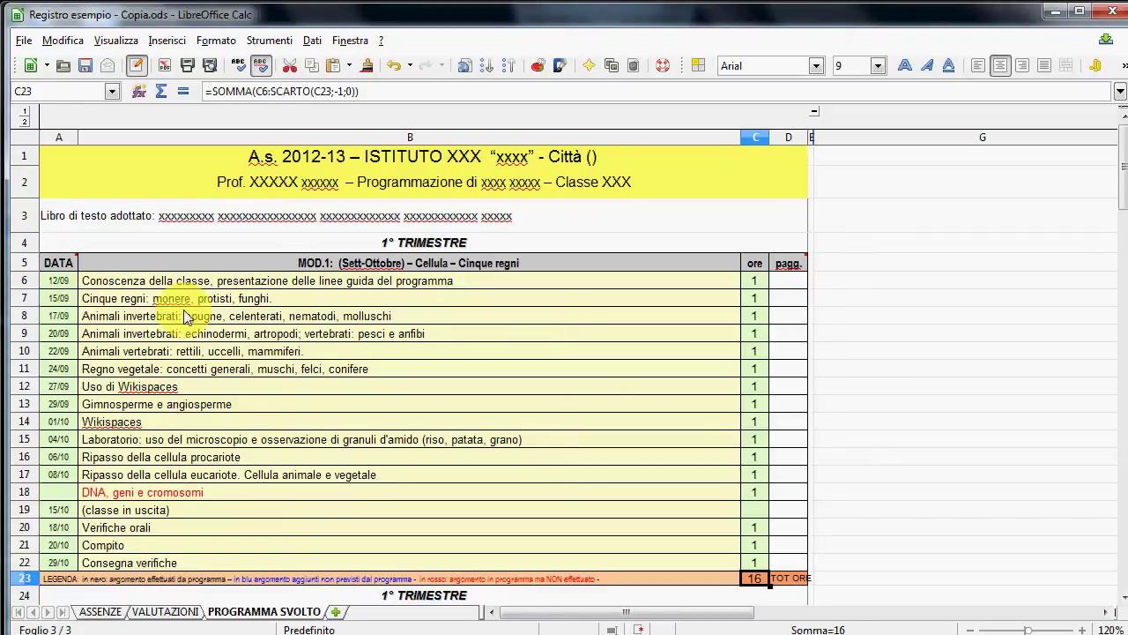
pyautogui.scroll(-1, 207, 334)
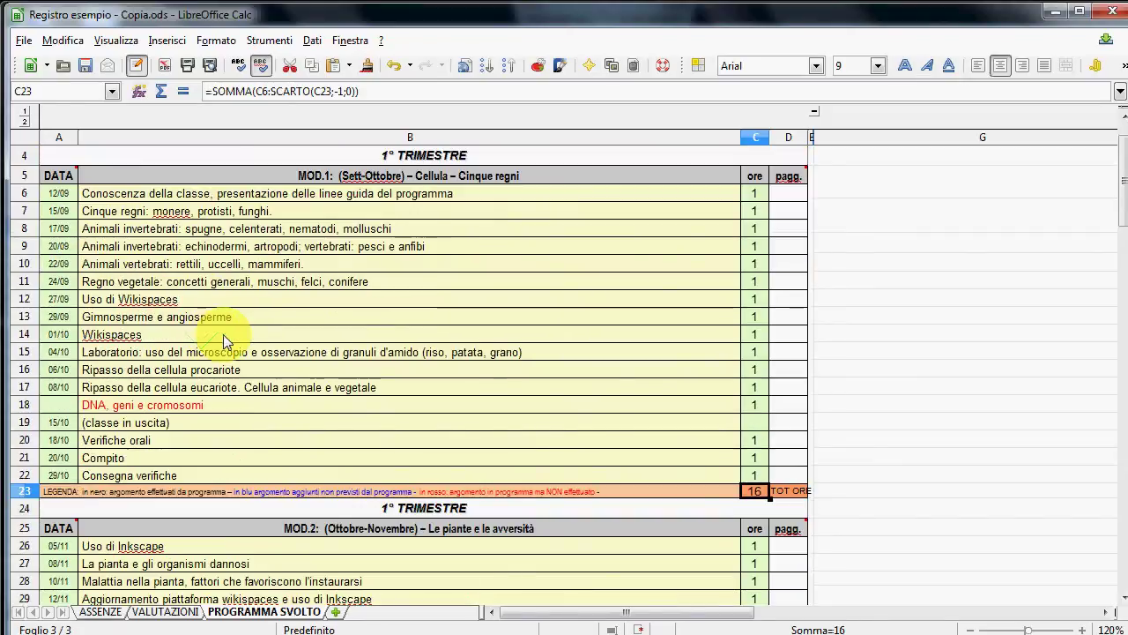
pyautogui.scroll(-3, 216, 335)
pyautogui.scroll(2, 223, 340)
pyautogui.scroll(2, 223, 330)
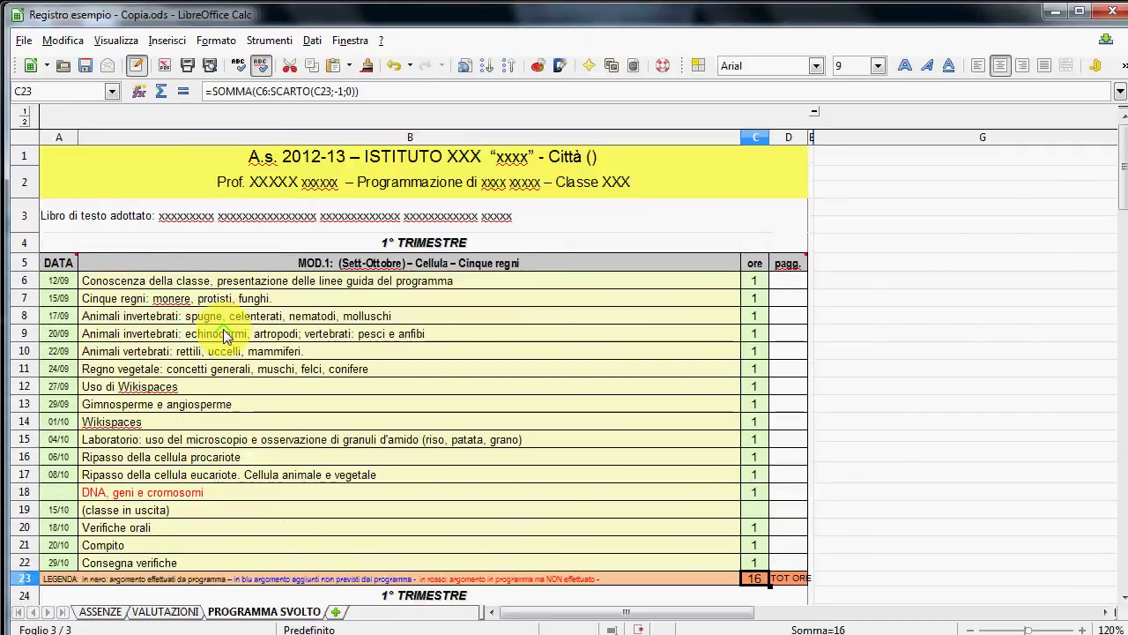
pyautogui.scroll(-1, 224, 325)
pyautogui.scroll(-2, 224, 328)
pyautogui.scroll(4, 234, 326)
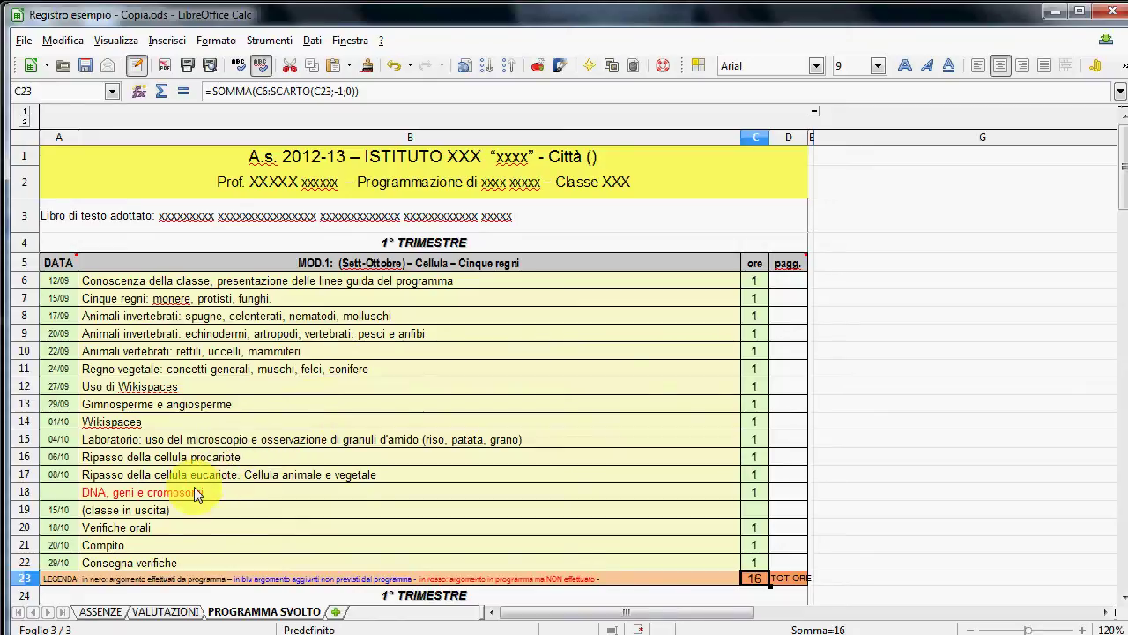
# - Look over coloured topics like DNA, geni e cromosomi and Processo infettivo, then open ASSENZE
pyautogui.click(236, 494)
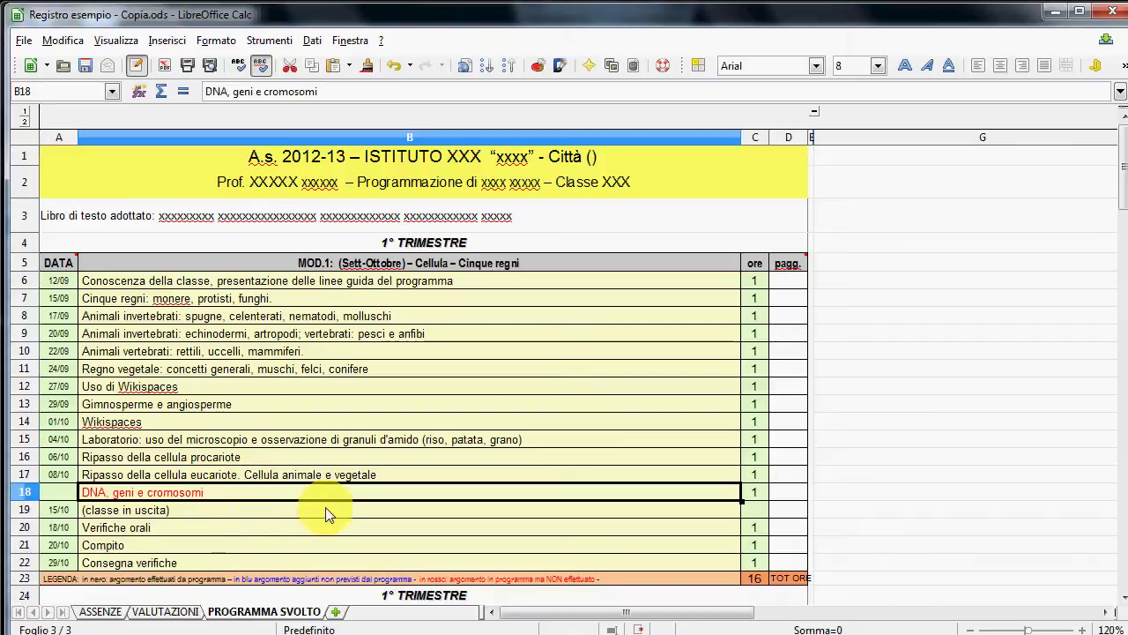
pyautogui.scroll(-1, 319, 513)
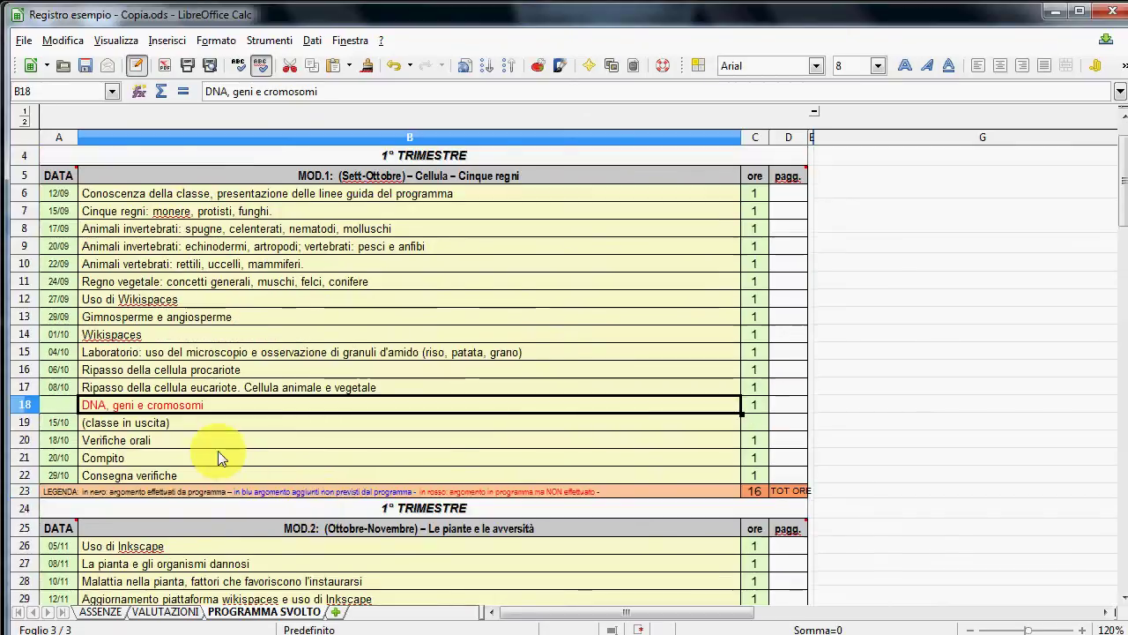
pyautogui.scroll(-1, 222, 457)
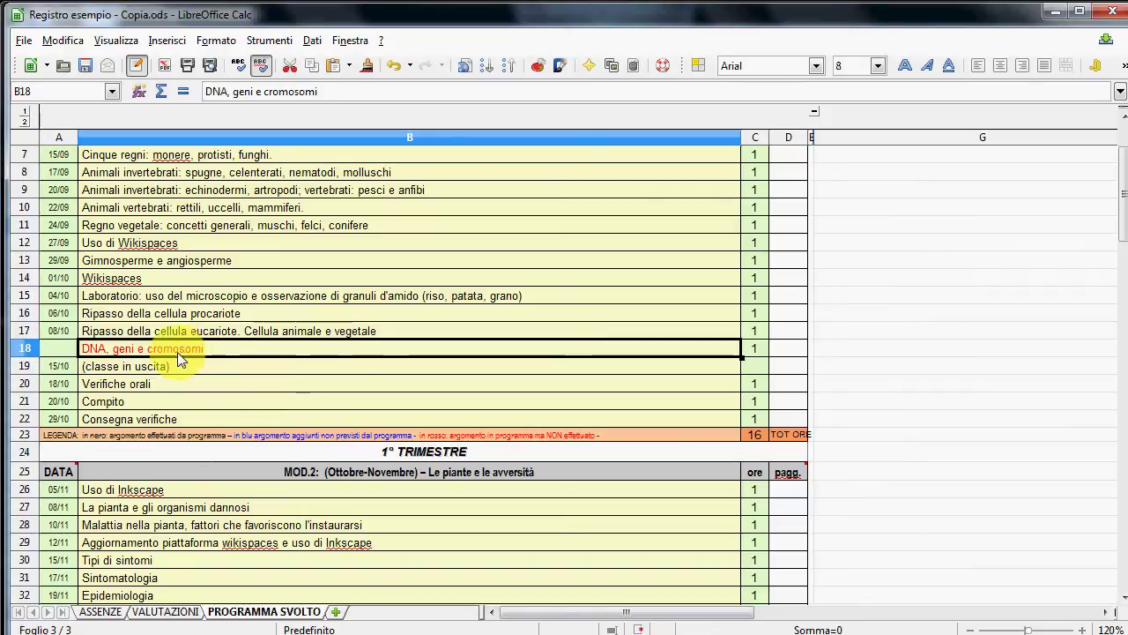
pyautogui.scroll(-1, 231, 361)
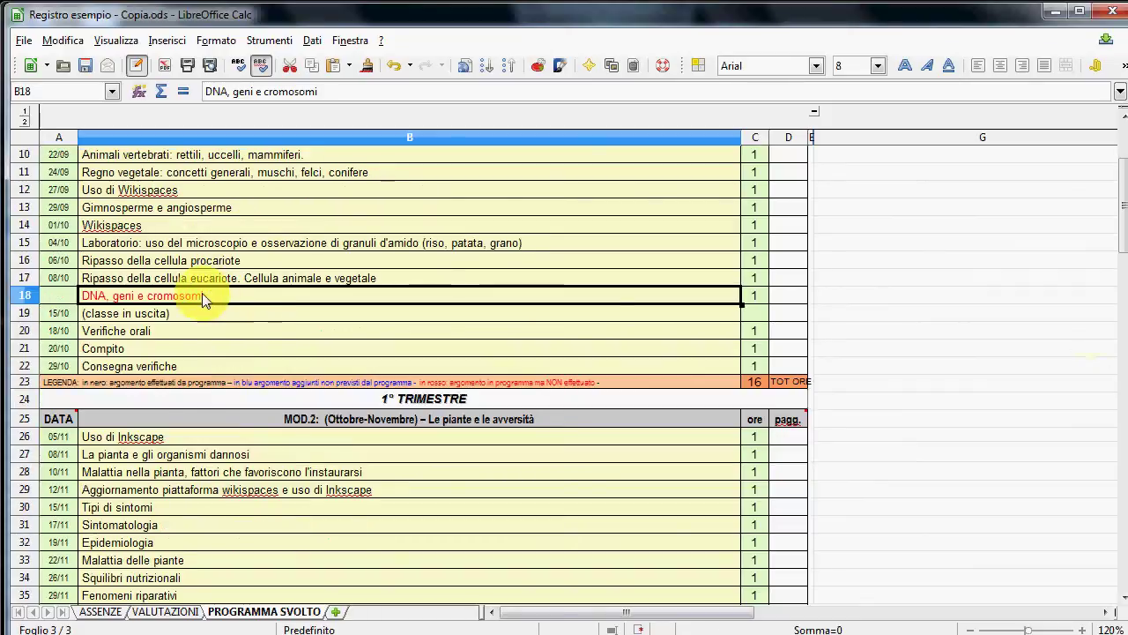
pyautogui.scroll(-9, 210, 303)
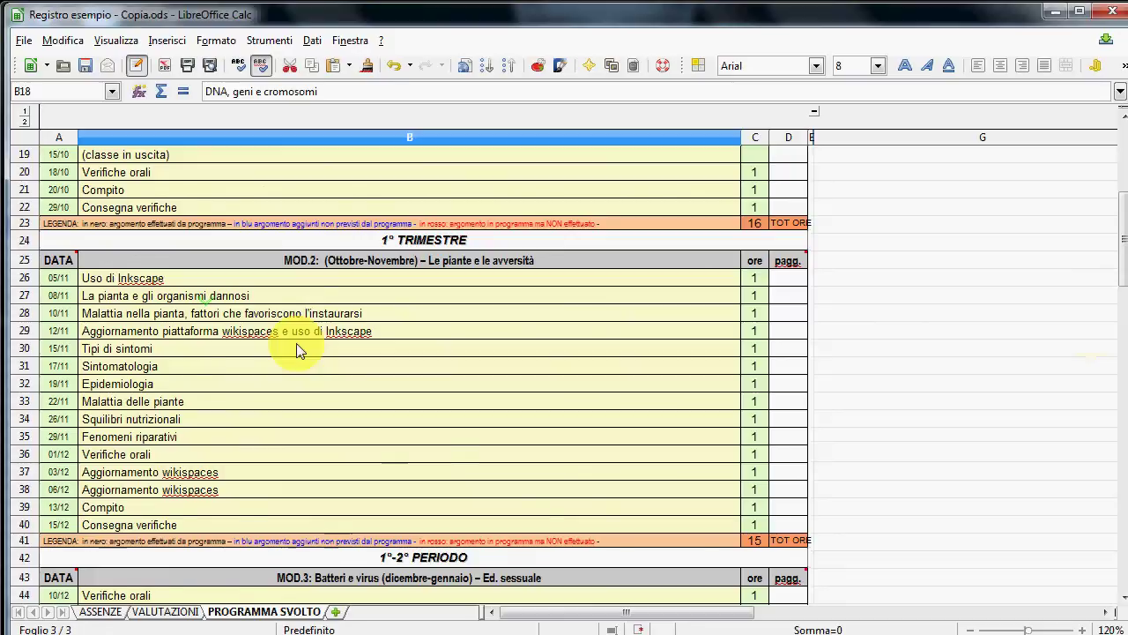
pyautogui.scroll(-2, 304, 366)
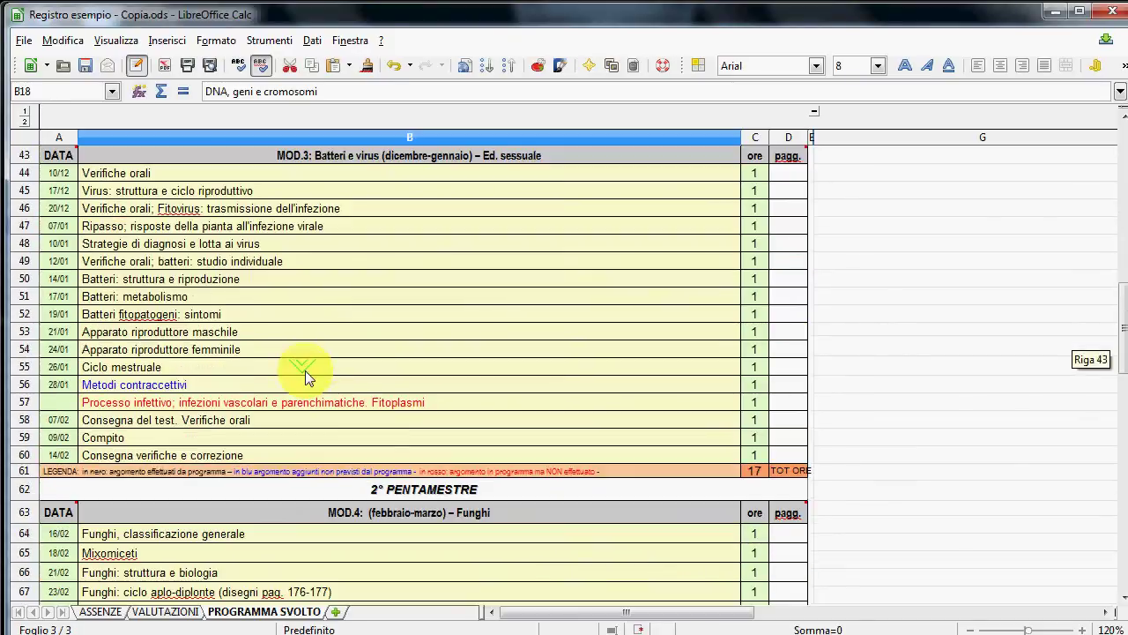
pyautogui.click(198, 385)
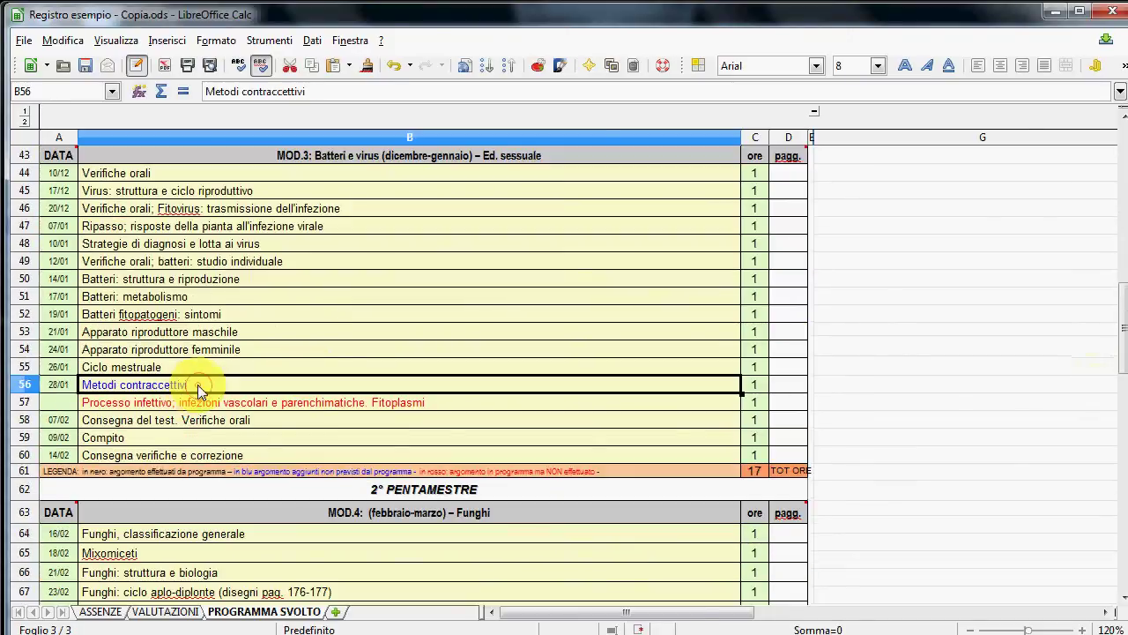
pyautogui.click(276, 402)
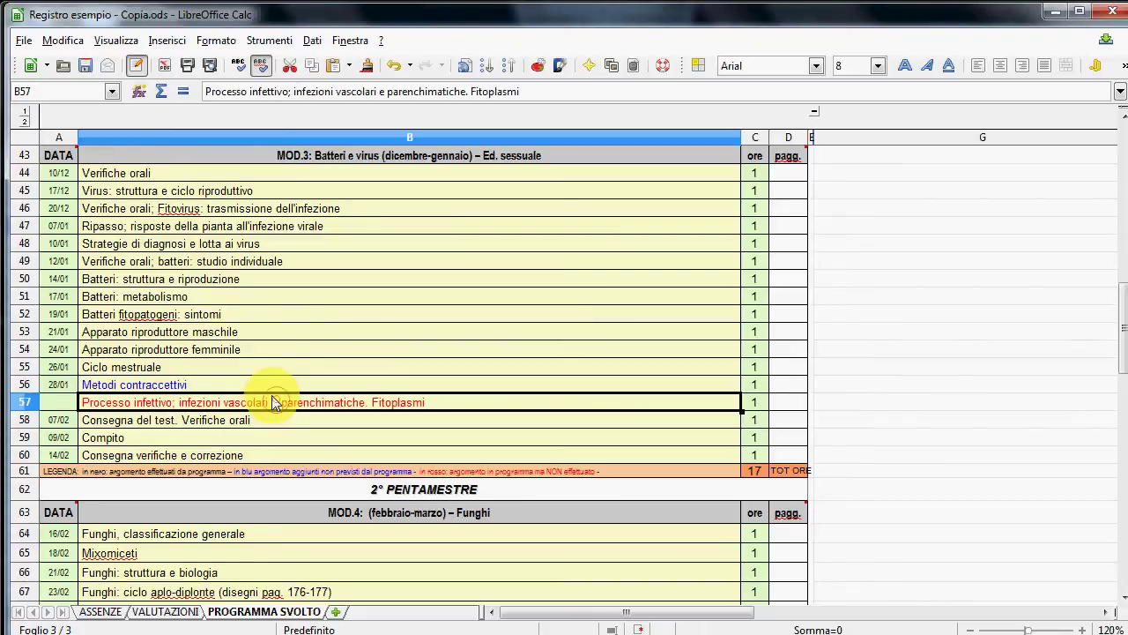
pyautogui.scroll(-4, 284, 388)
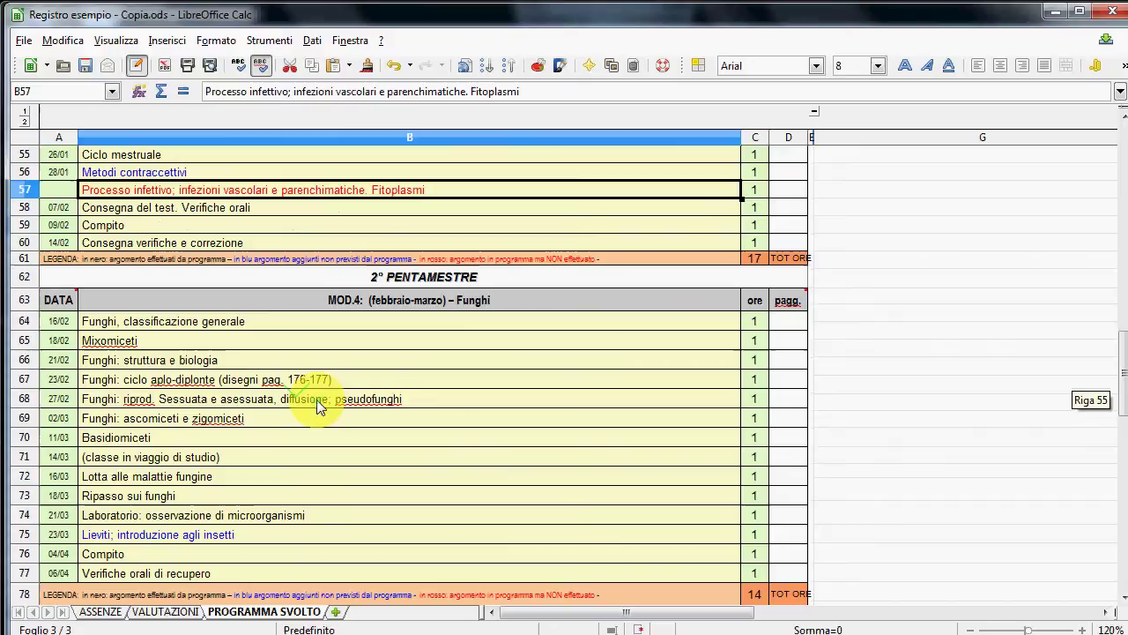
pyautogui.scroll(-1, 332, 418)
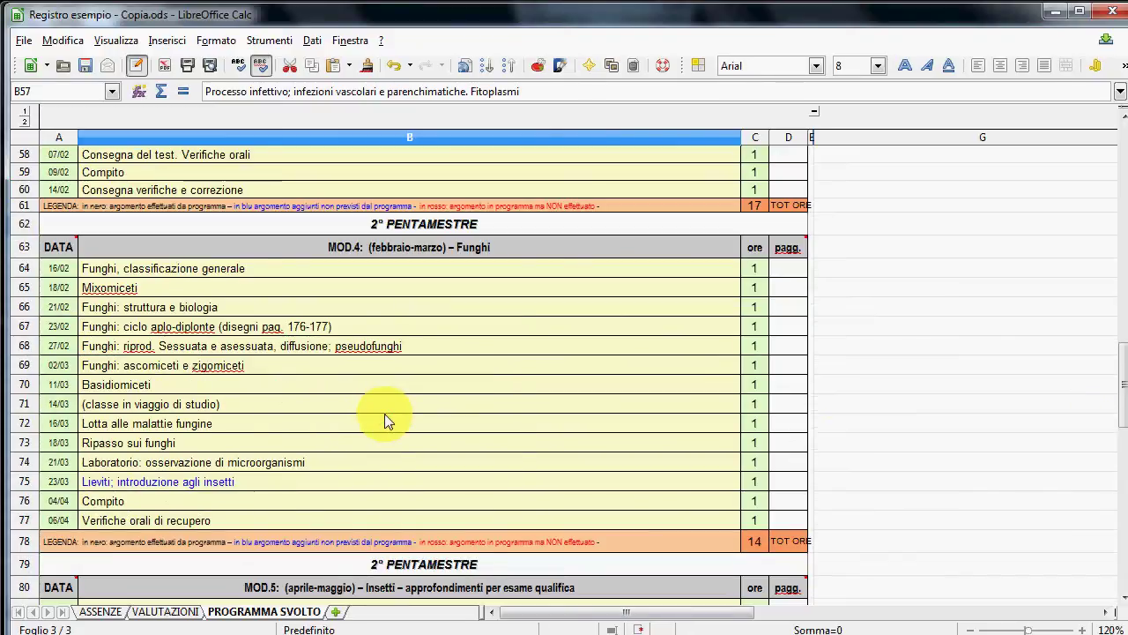
pyautogui.scroll(-1, 458, 424)
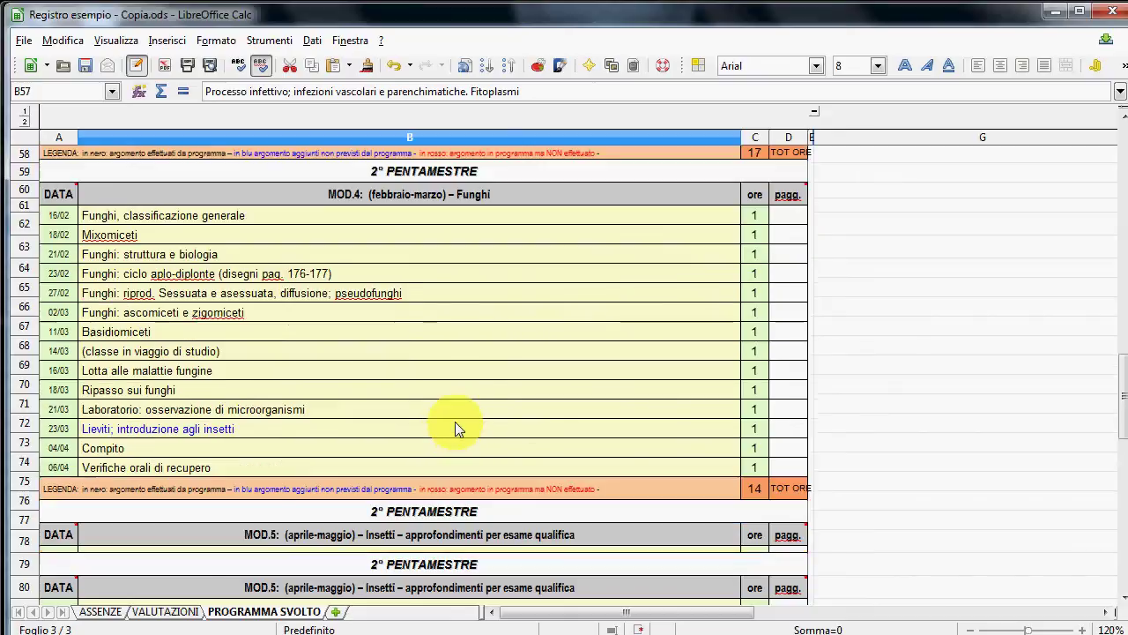
pyautogui.scroll(-9, 455, 426)
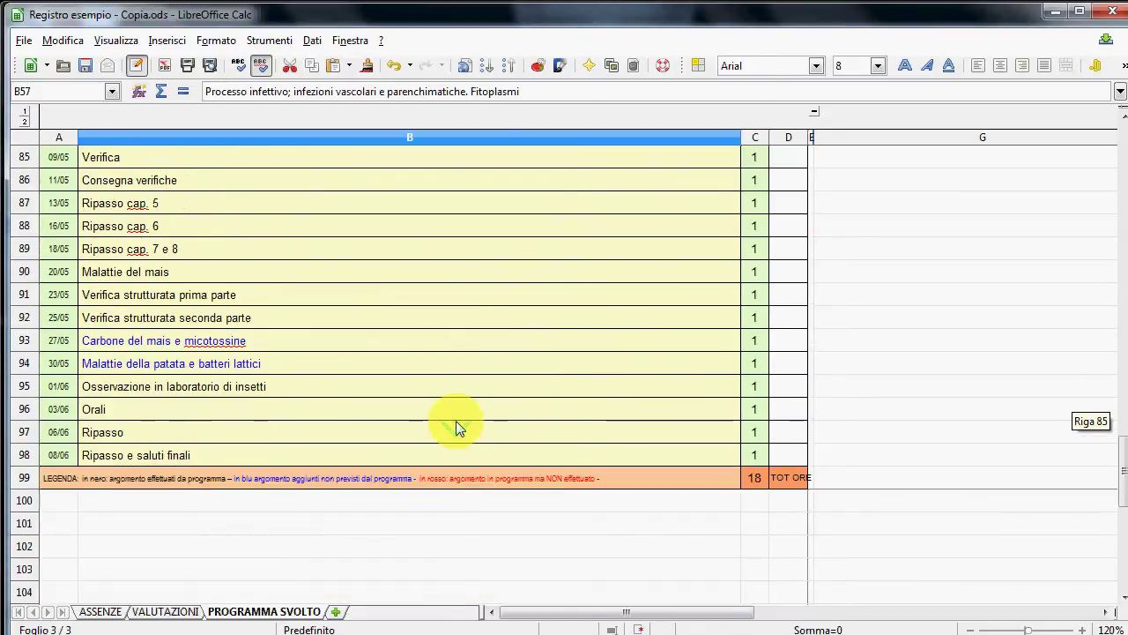
pyautogui.scroll(13, 458, 419)
pyautogui.scroll(10, 459, 410)
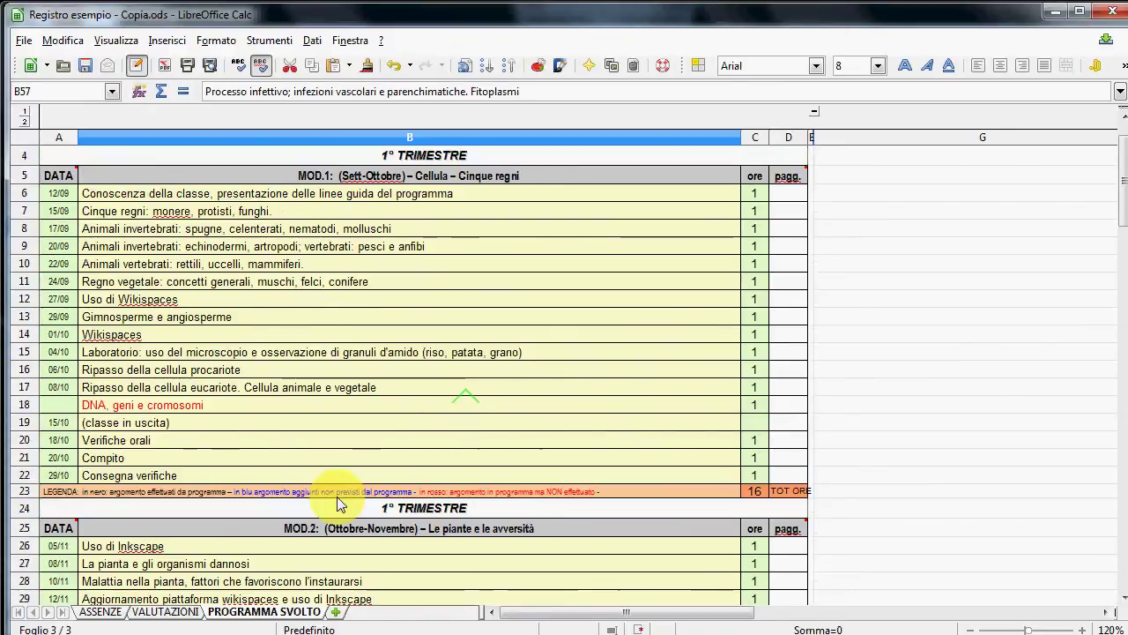
pyautogui.scroll(1, 327, 502)
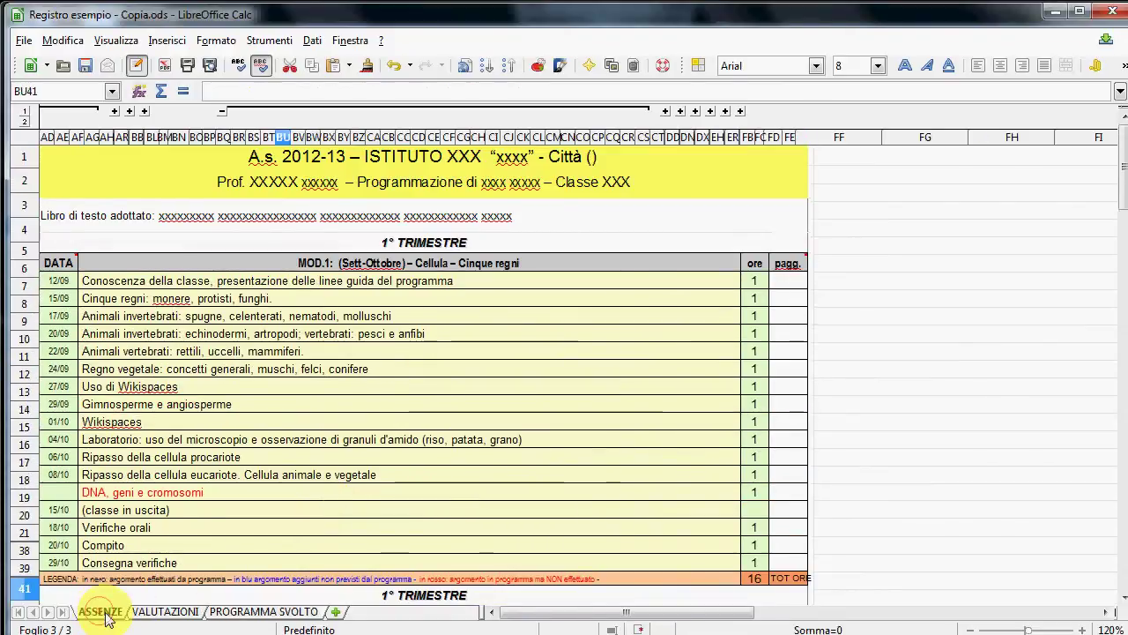
pyautogui.click(99, 611)
pyautogui.moveTo(617, 615); pyautogui.dragTo(556, 615)
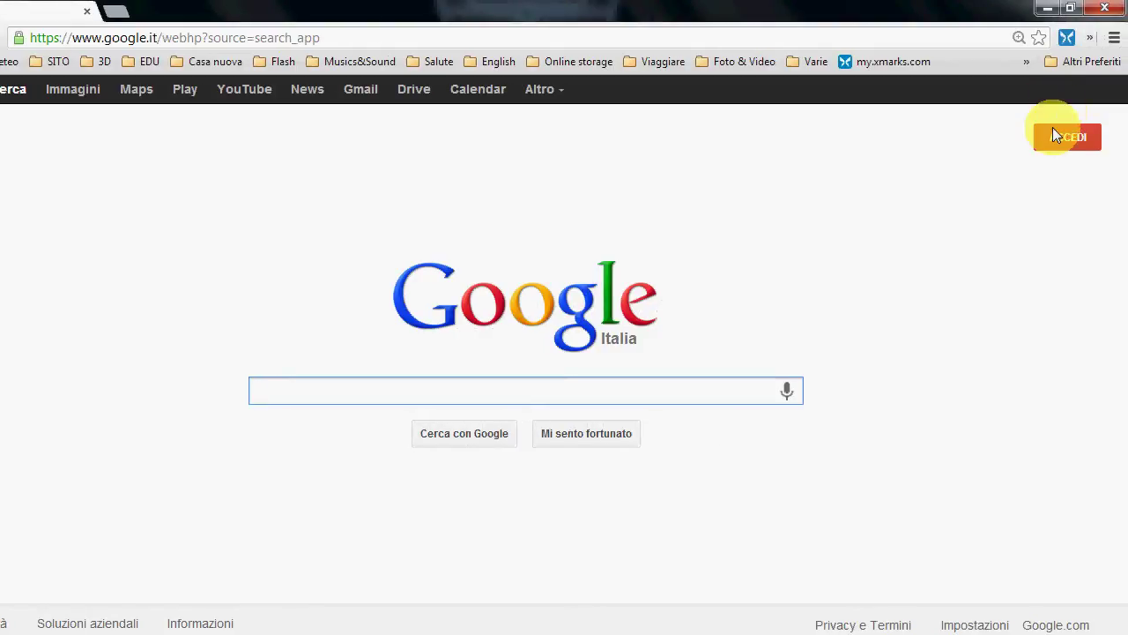
# - Sign in to the Google account by entering the account e-mail and password
pyautogui.click(1064, 141)
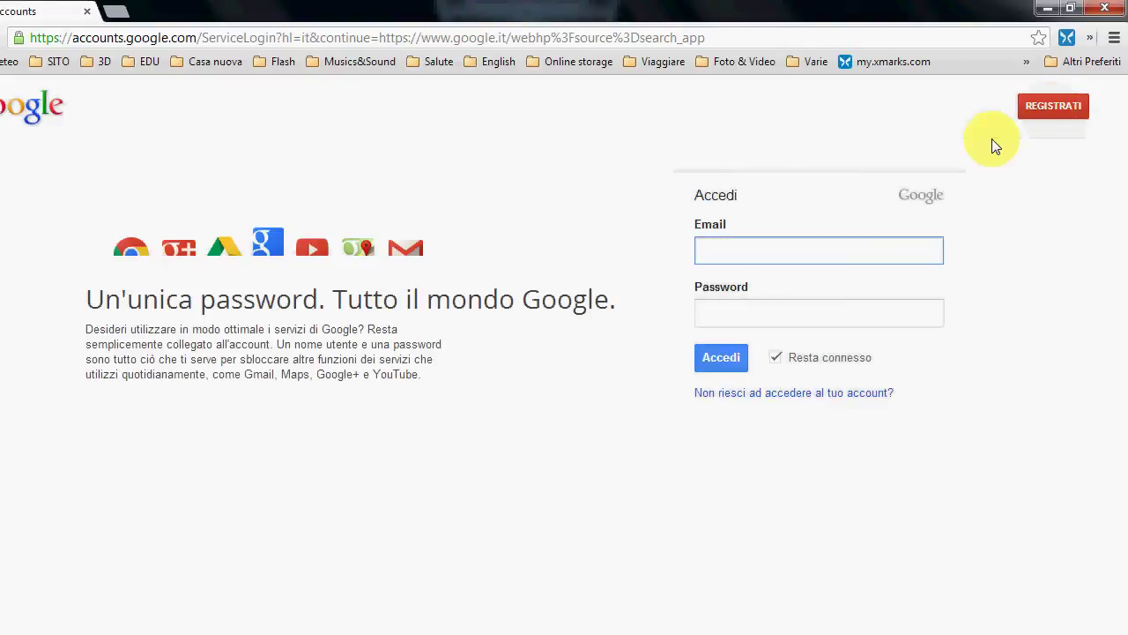
pyautogui.click(828, 318)
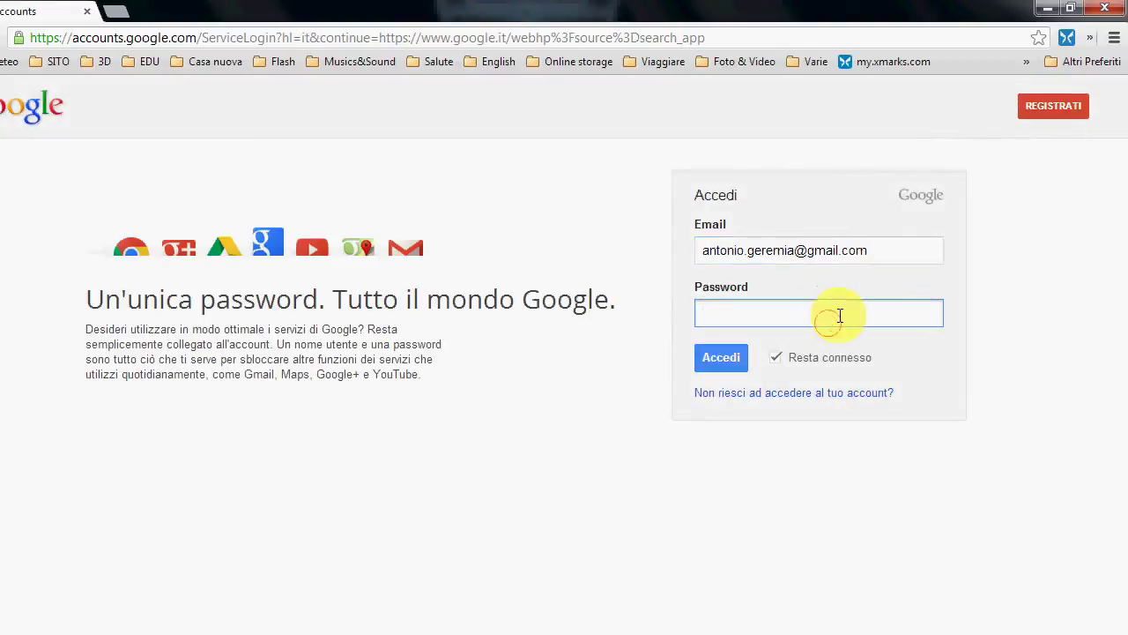
pyautogui.write('********')
pyautogui.click(715, 364)
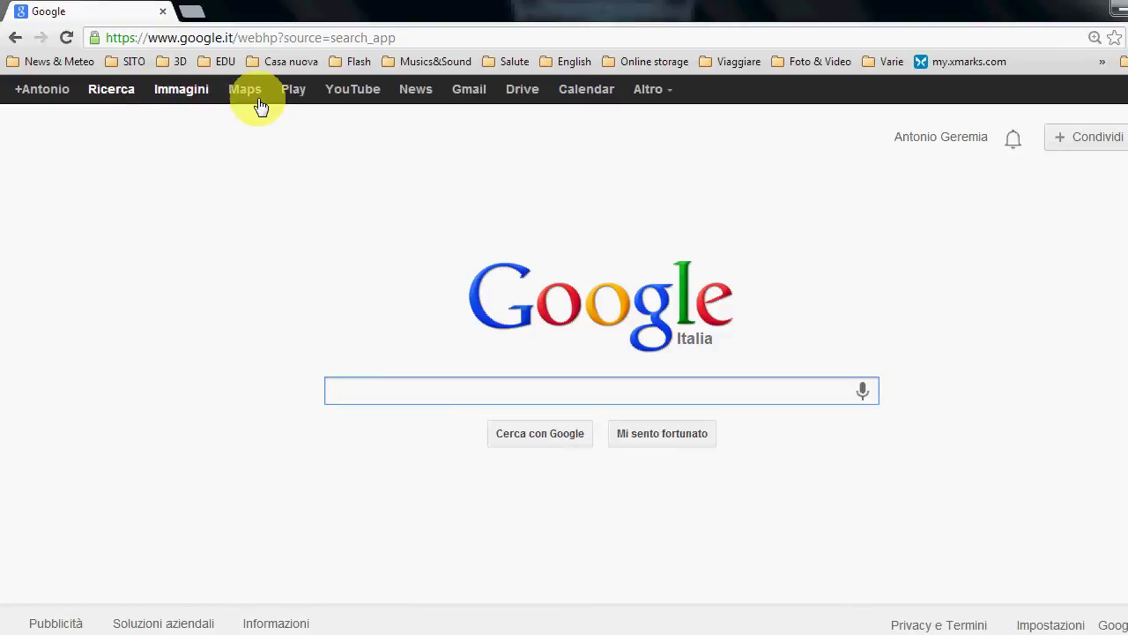
# - Go to Google Drive and open, then dismiss, the CREA menu without creating anything
pyautogui.click(522, 91)
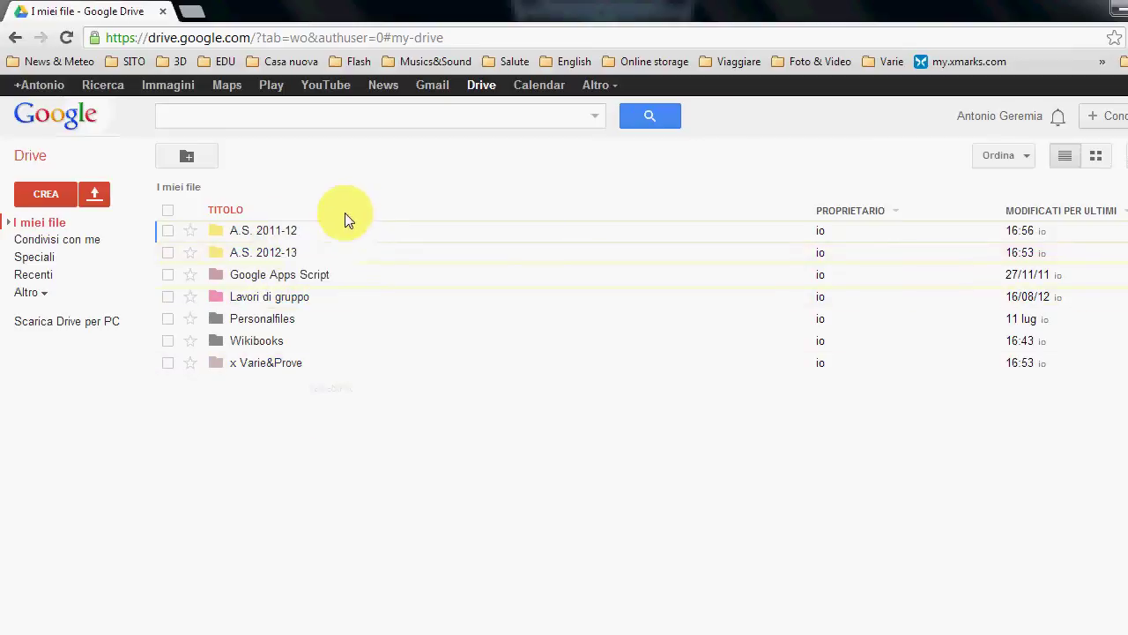
pyautogui.click(39, 190)
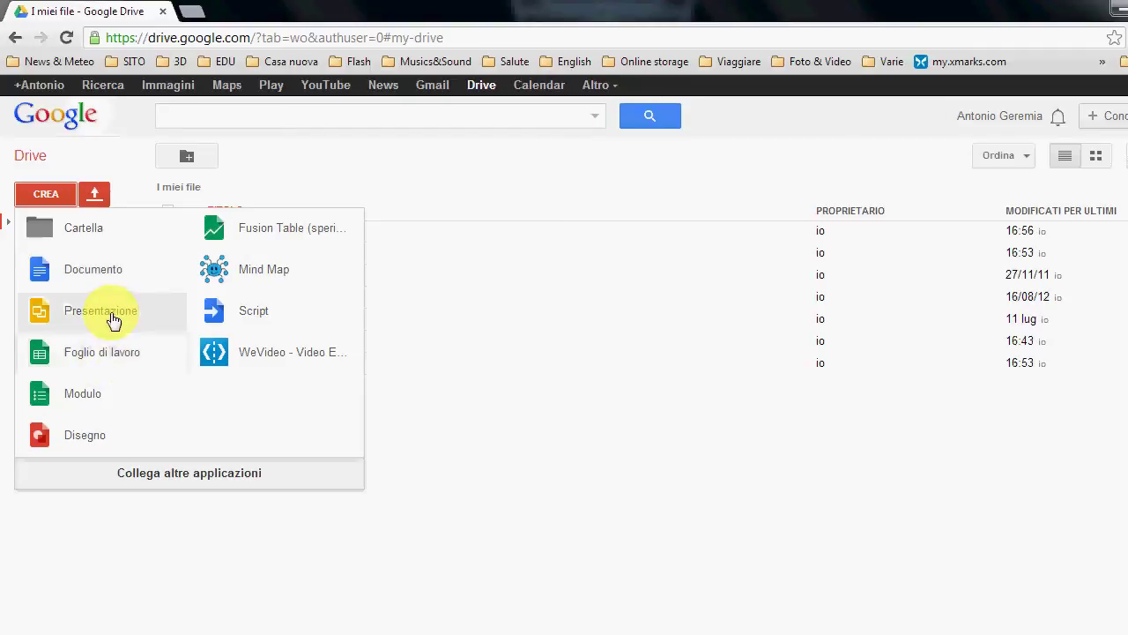
pyautogui.click(129, 190)
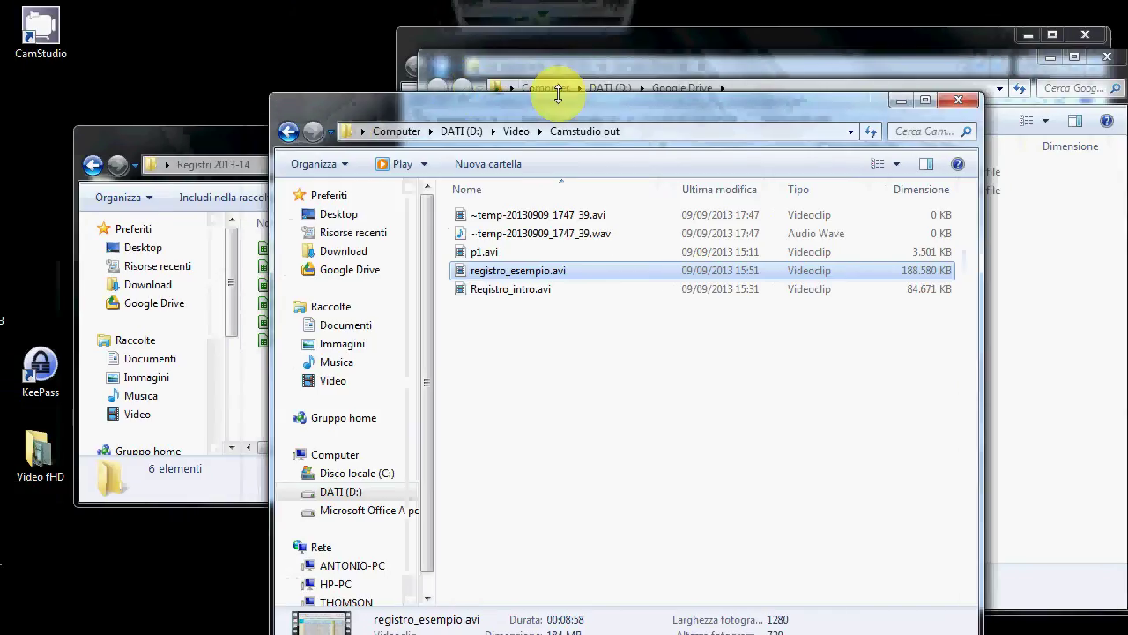
# - Browse to the Google Drive folder on DATI (D:) and shift that window left
pyautogui.click(573, 61)
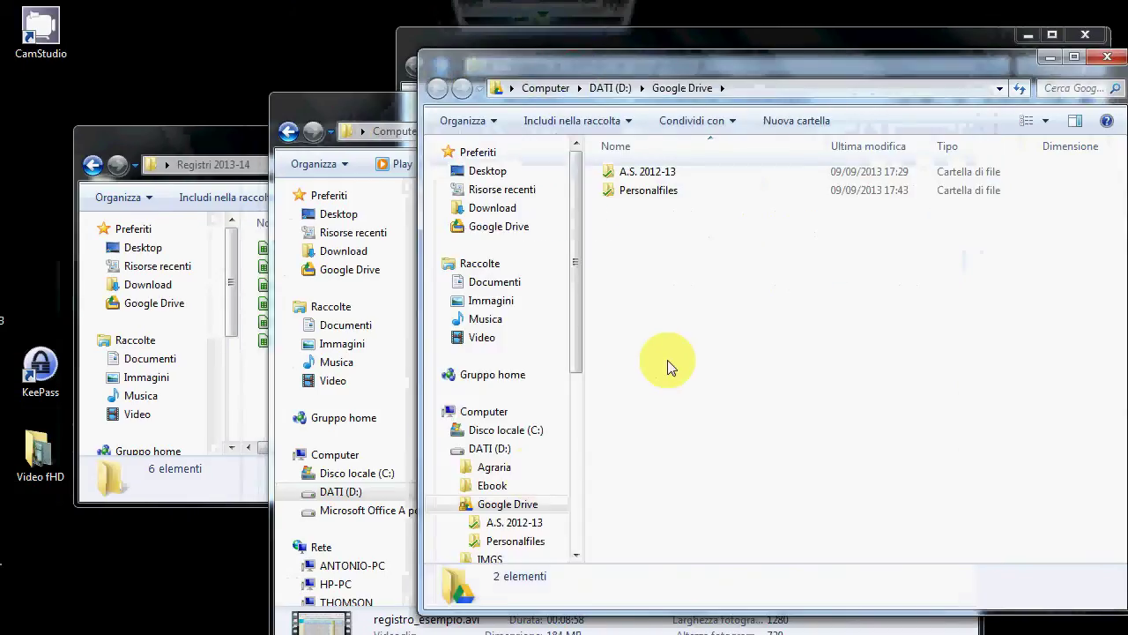
pyautogui.click(458, 451)
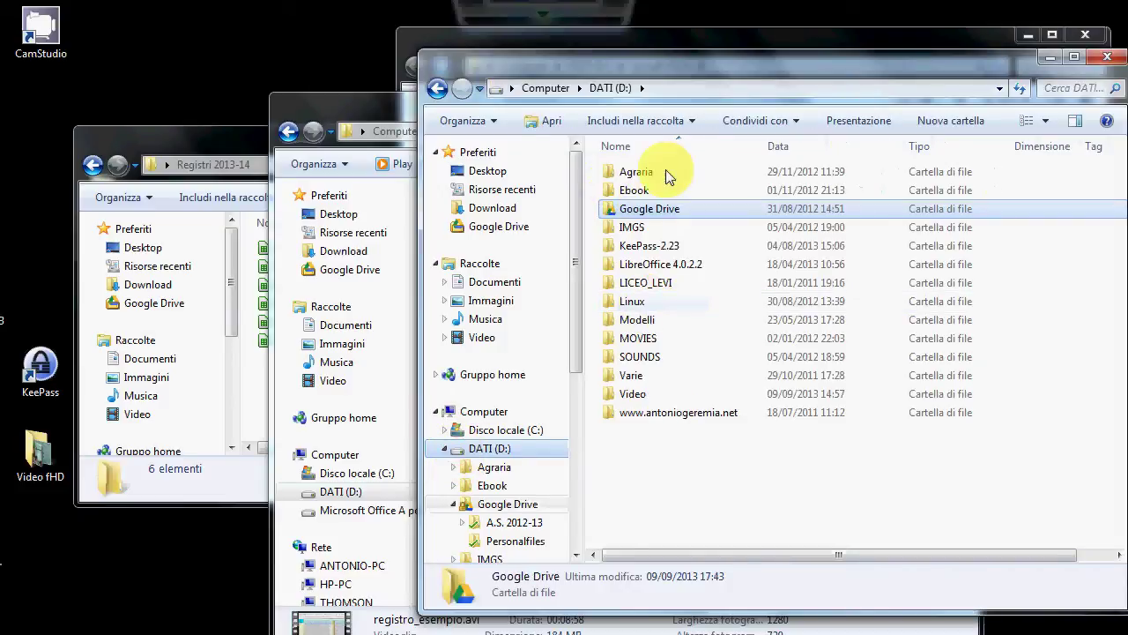
pyautogui.doubleClick(617, 208)
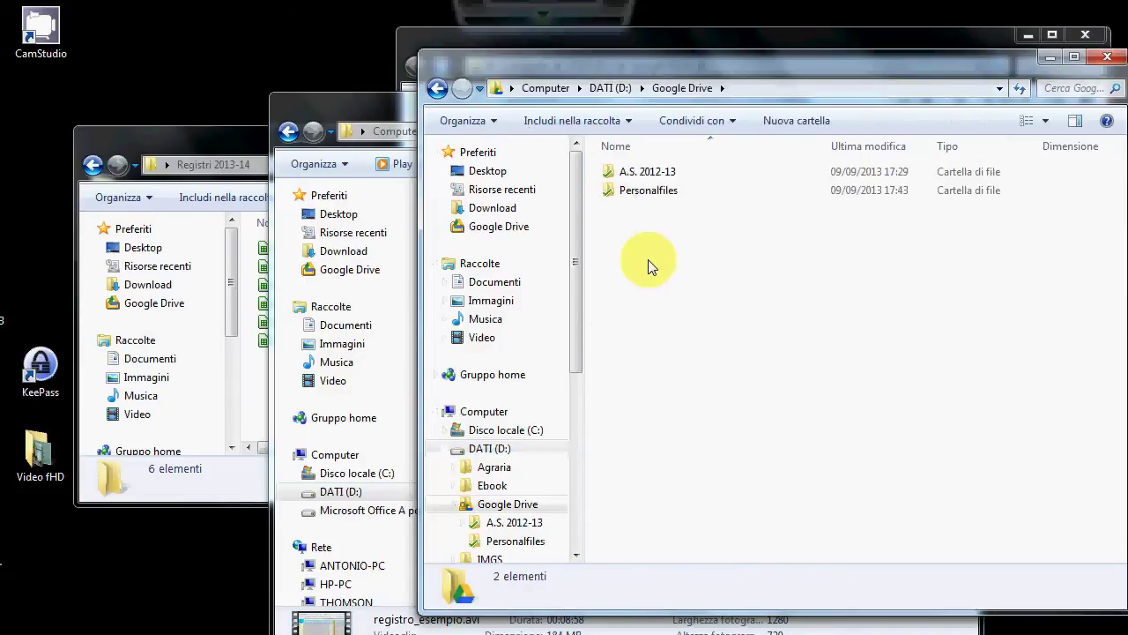
pyautogui.moveTo(645, 65); pyautogui.dragTo(292, 26)
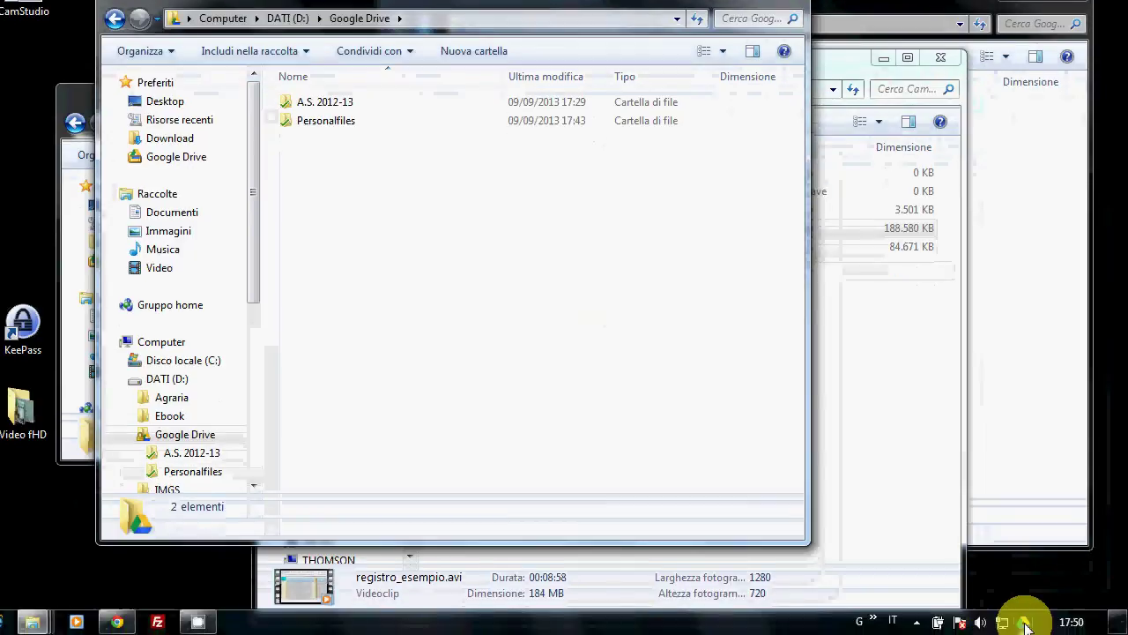
# - Open the local Google Drive folder from the tray icon's Apri la cartella Google Drive
pyautogui.moveTo(1023, 625)
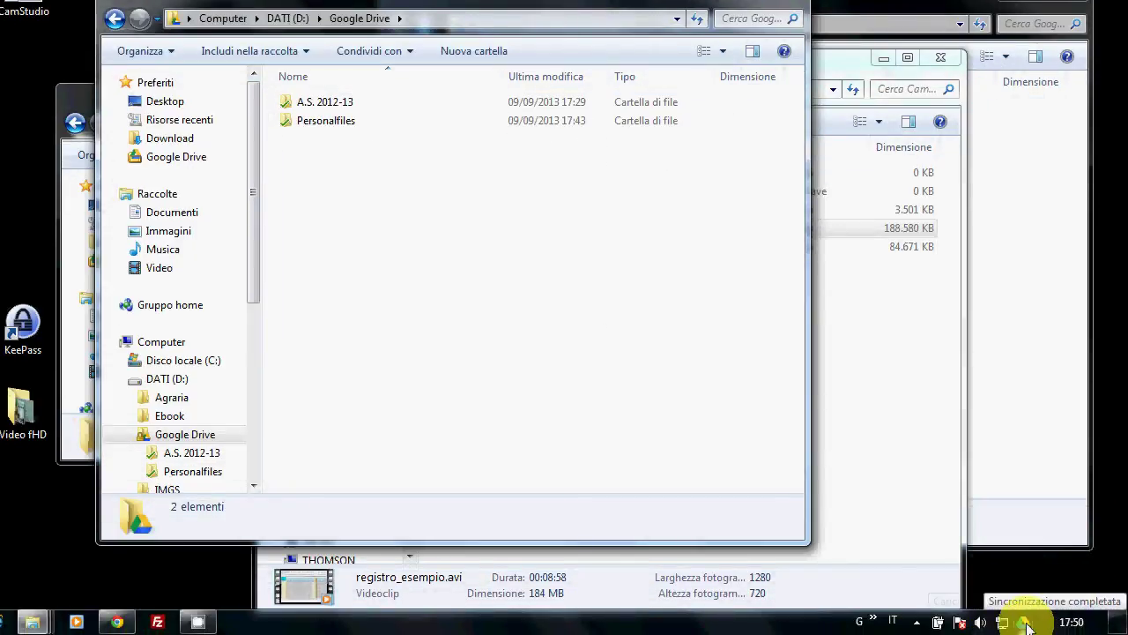
pyautogui.rightClick(1025, 625)
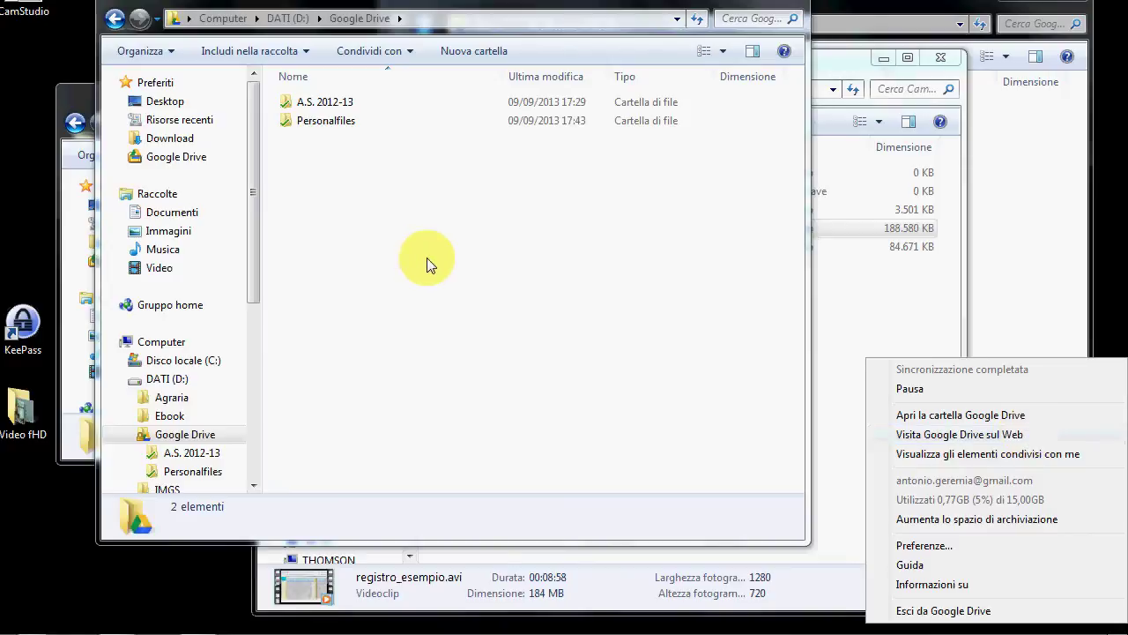
pyautogui.click(961, 416)
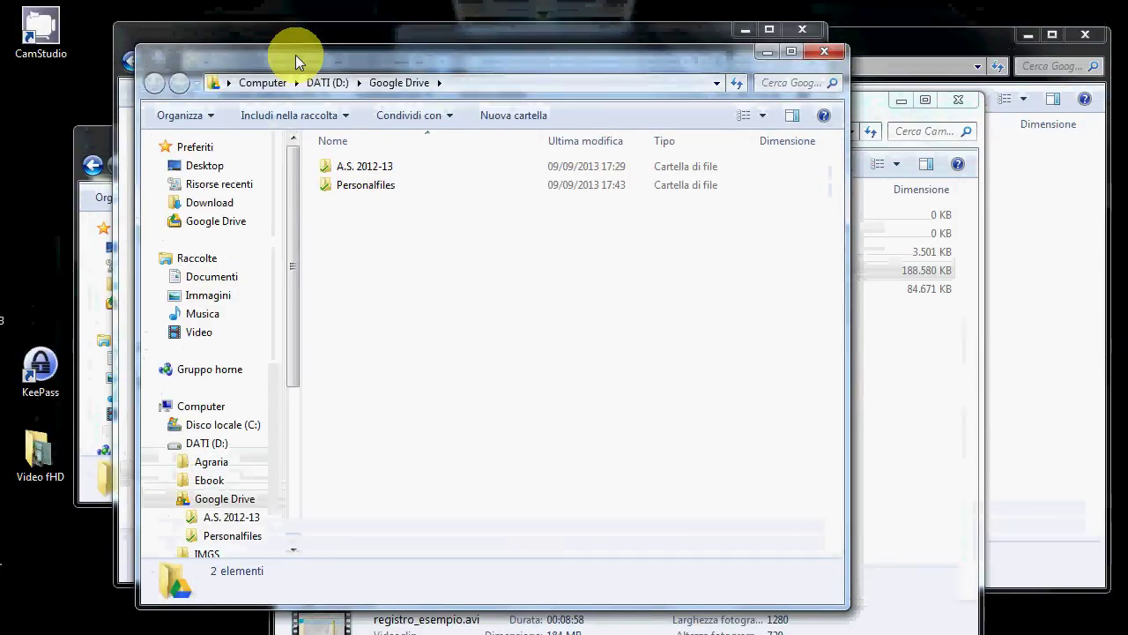
pyautogui.moveTo(278, 12); pyautogui.dragTo(286, 50)
pyautogui.moveTo(304, 92); pyautogui.dragTo(303, 92)
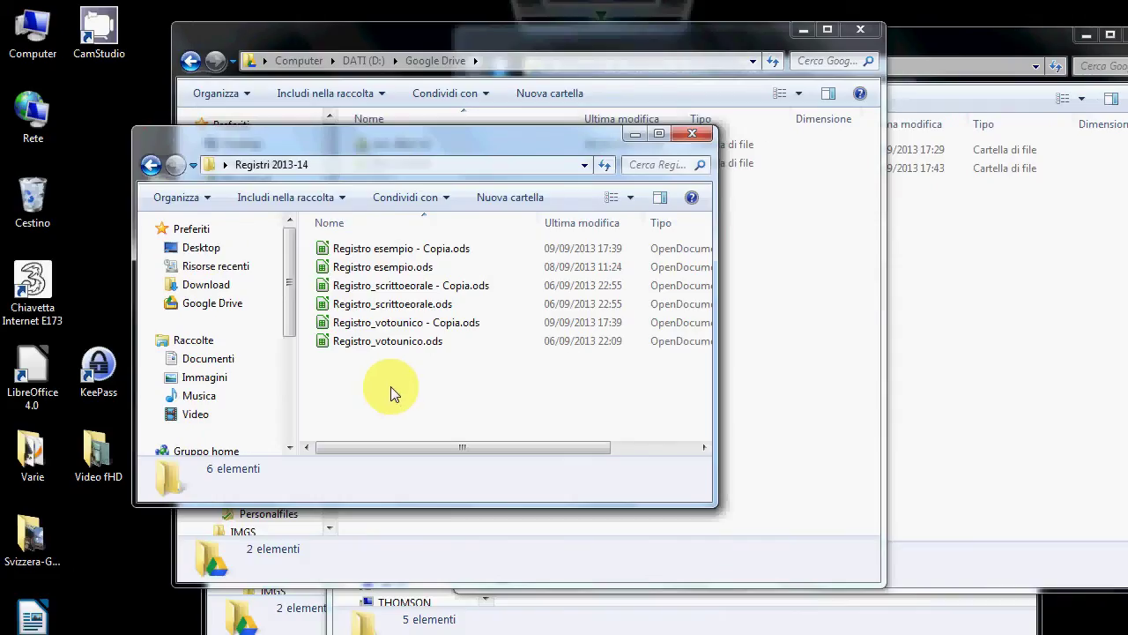
# - Move the Registri 2013-14 folder from the Desktop into Google Drive, then return to Chrome
pyautogui.press('BackSpace')
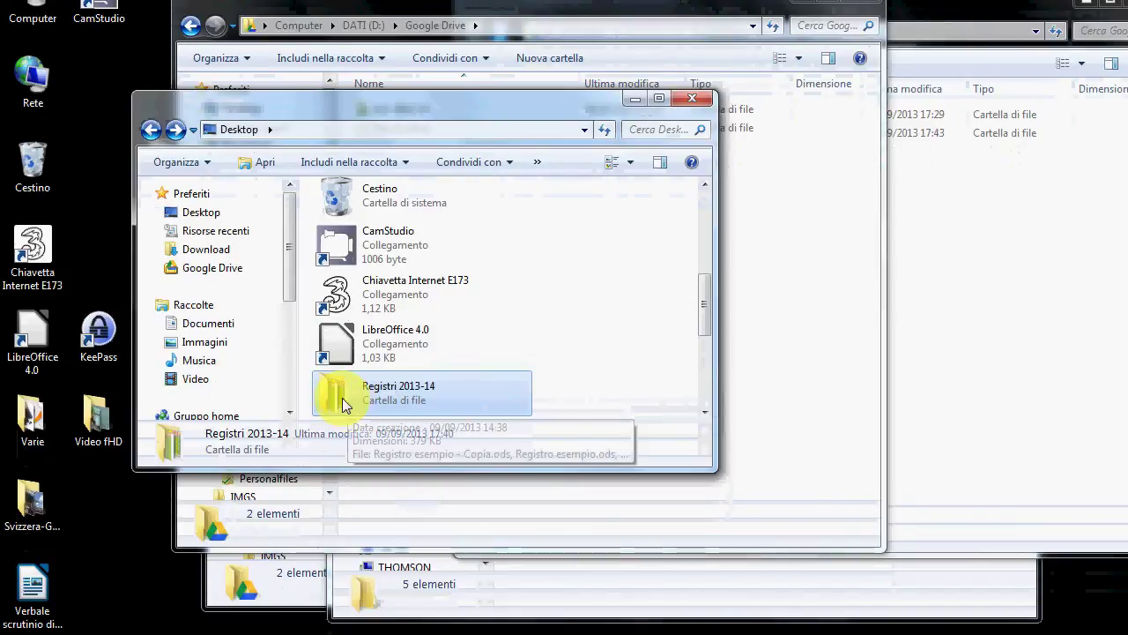
pyautogui.click(926, 371)
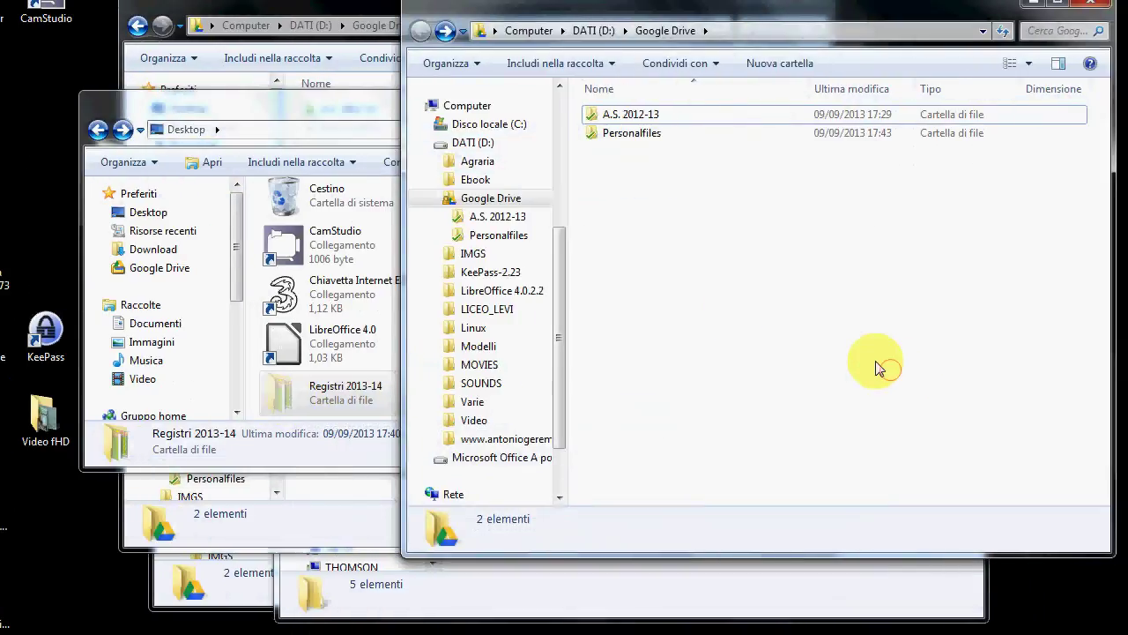
pyautogui.click(770, 309)
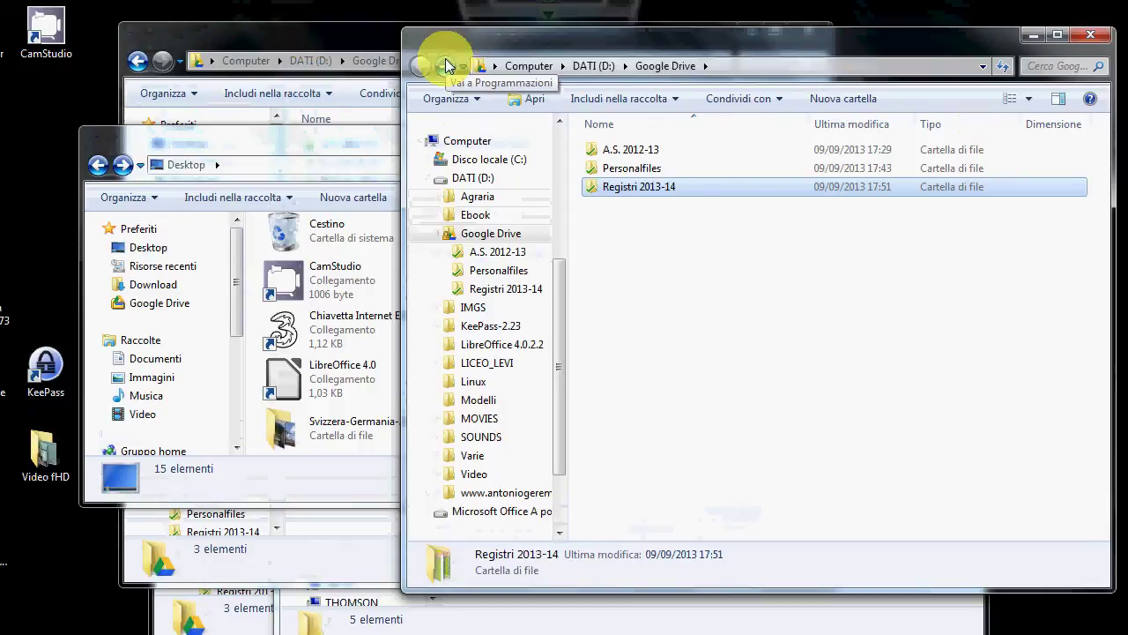
pyautogui.hotkey('alt', 'Tab')
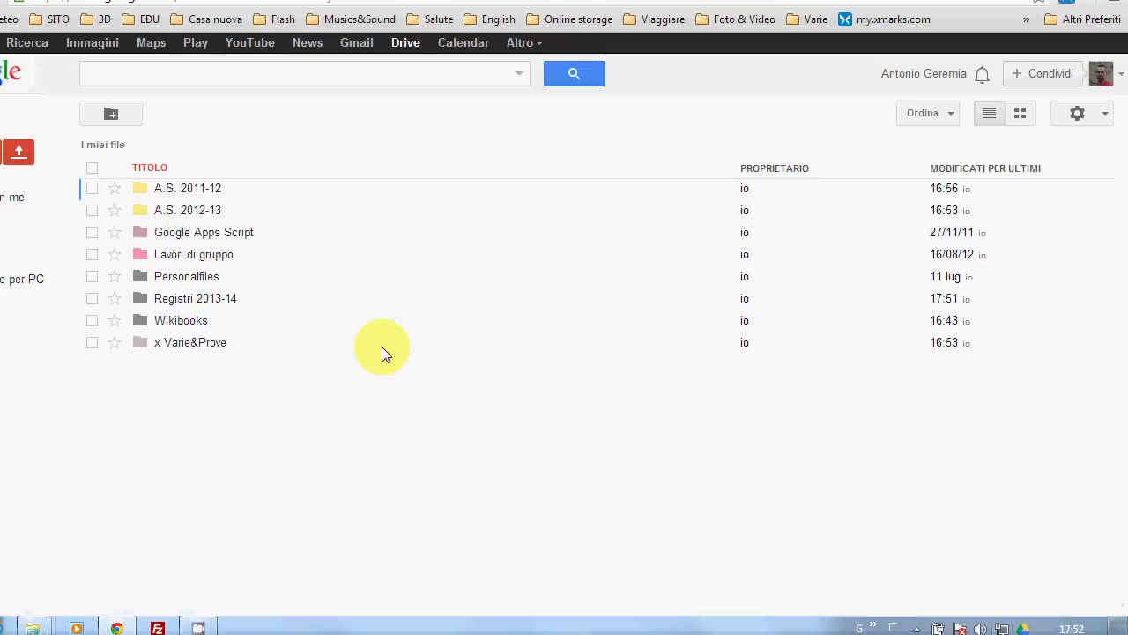
# - Check the six spreadsheets in Registri 2013-14 online, then open its Condividi sharing settings
pyautogui.click(216, 299)
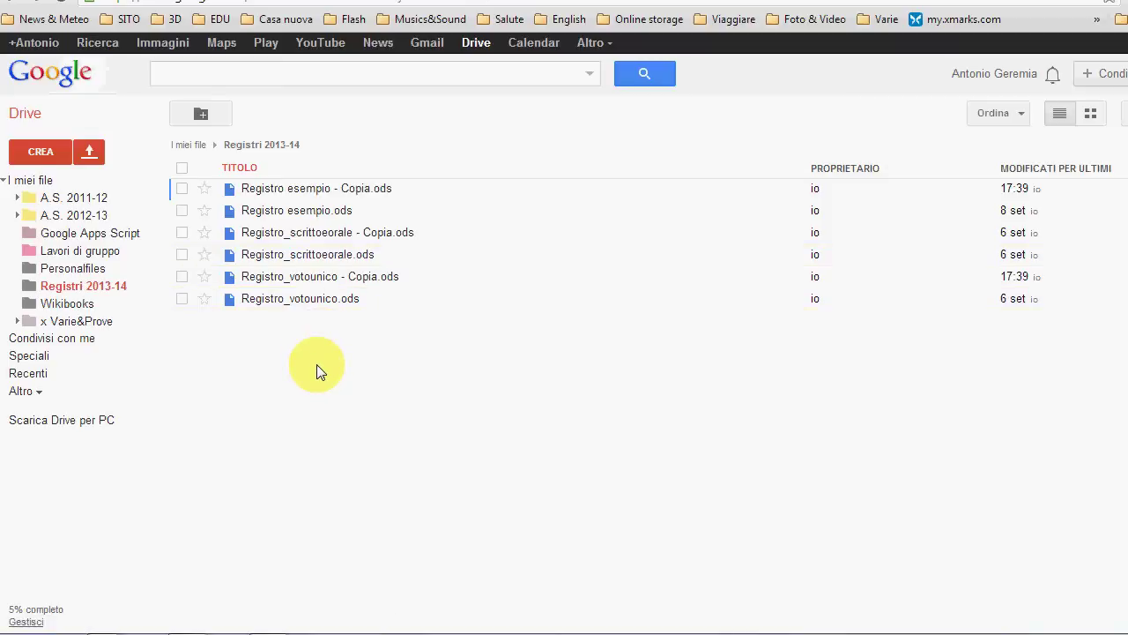
pyautogui.hotkey('alt', 'Left')
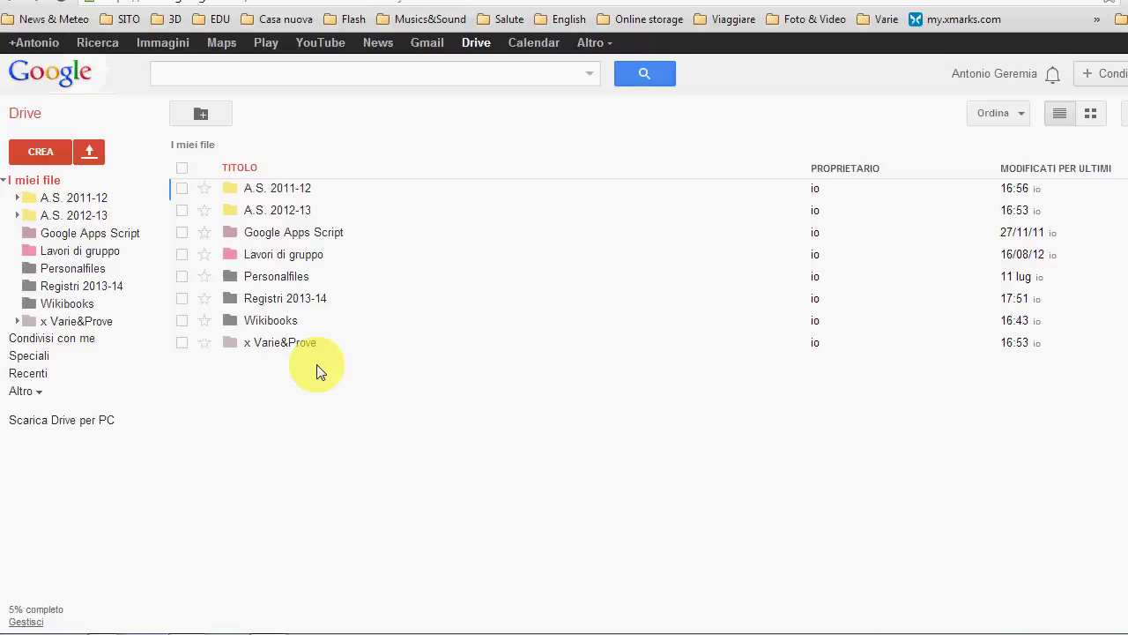
pyautogui.rightClick(291, 303)
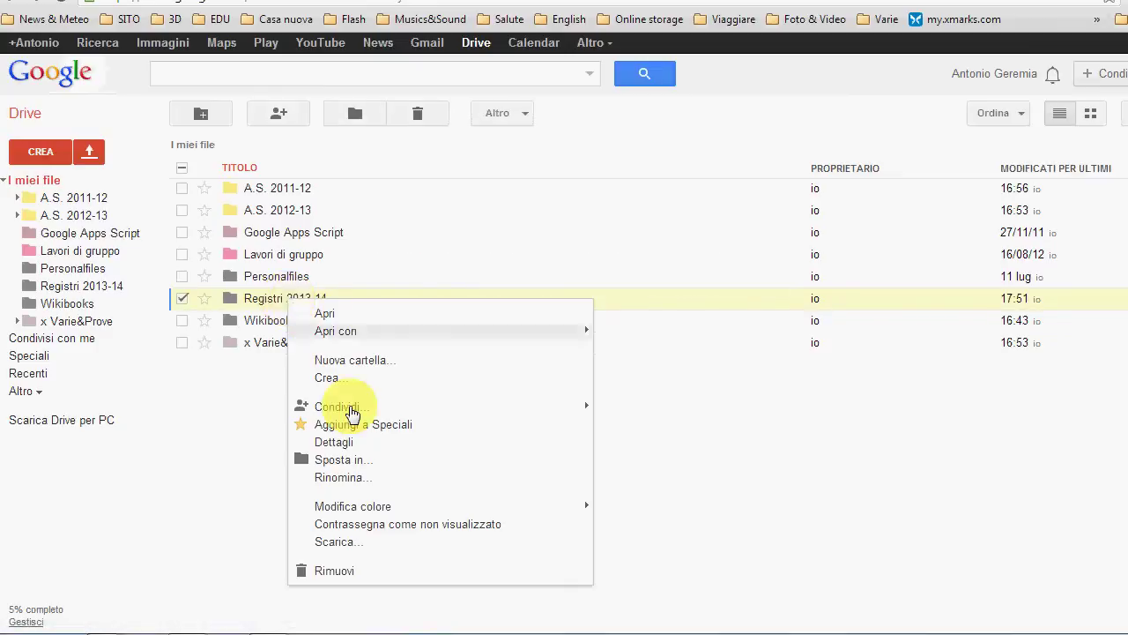
pyautogui.moveTo(351, 410)
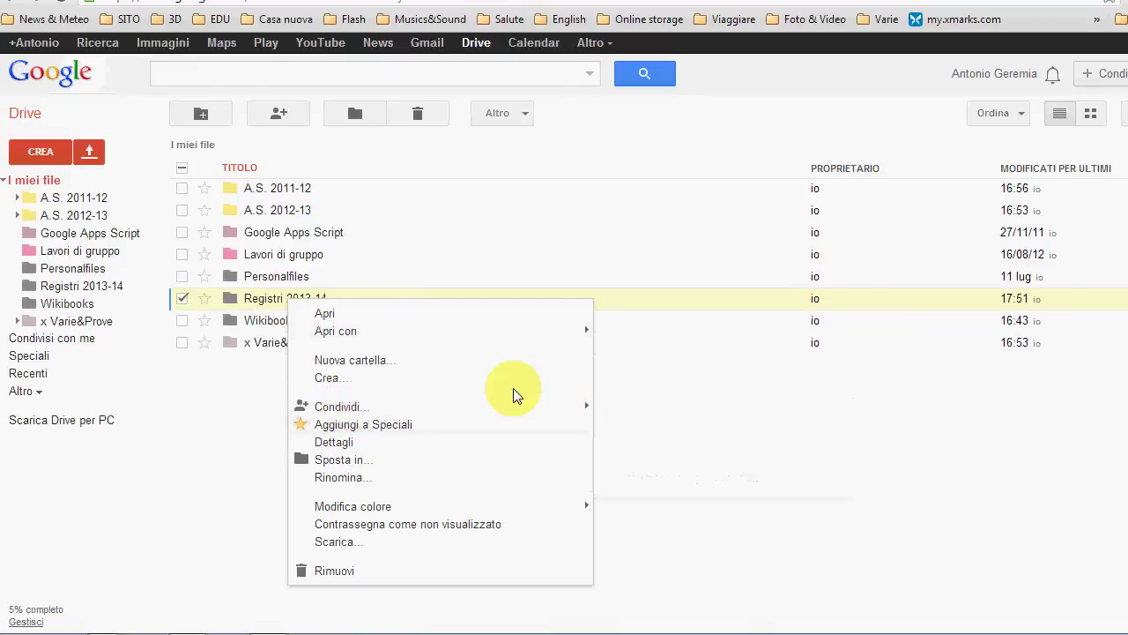
pyautogui.moveTo(574, 415)
pyautogui.click(638, 421)
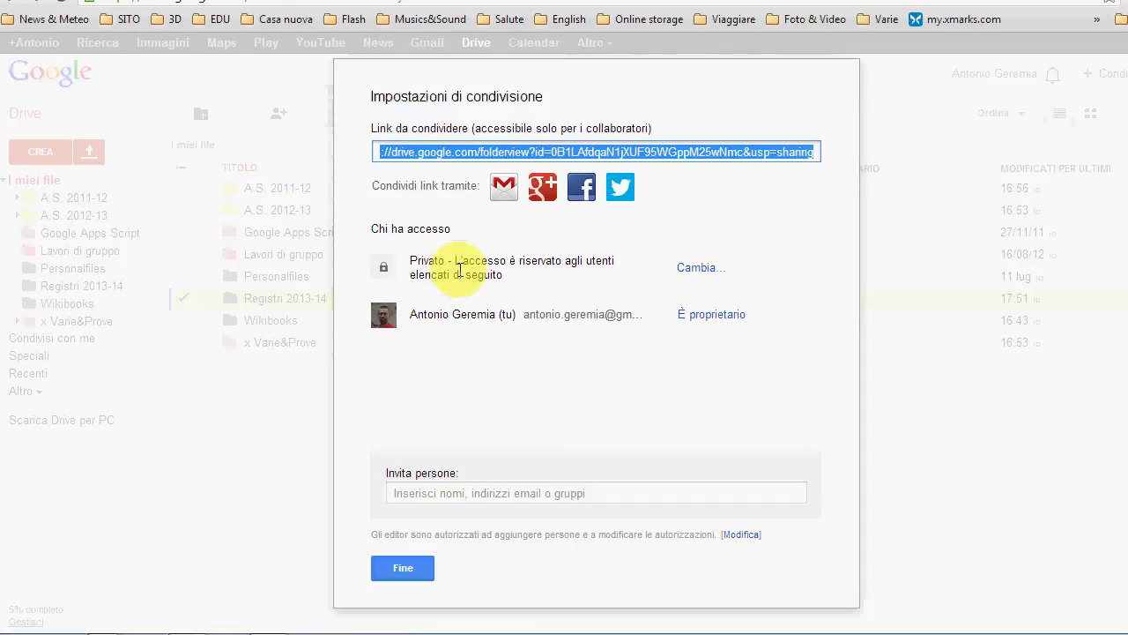
# - Set Registri 2013-14 access to Chiunque abbia il link with Può visualizzare, and save
pyautogui.click(702, 268)
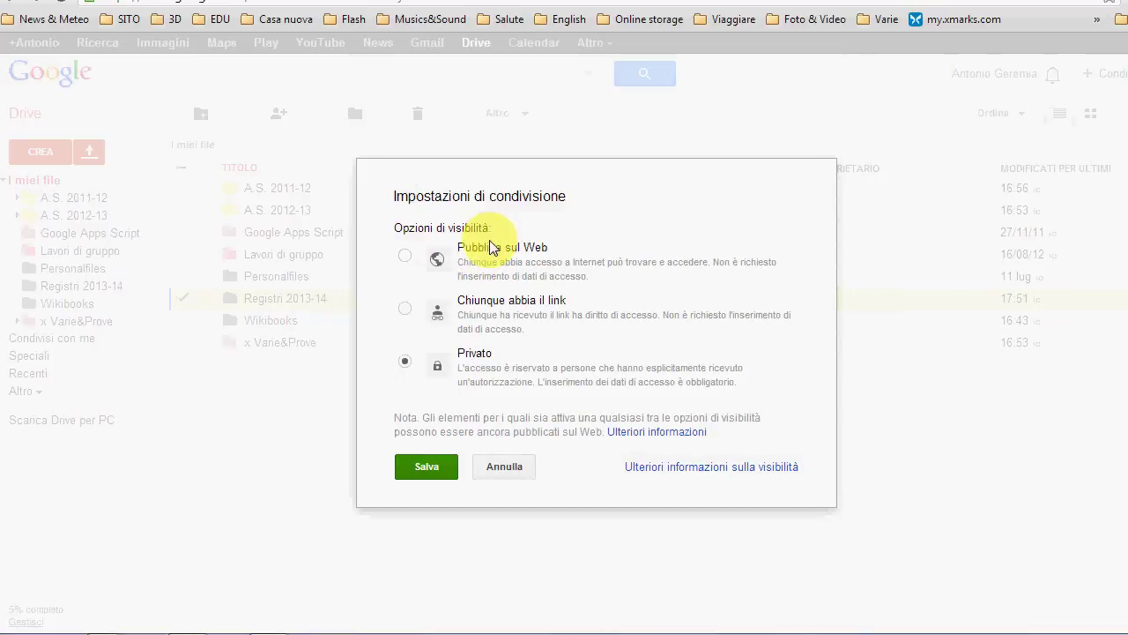
pyautogui.click(407, 311)
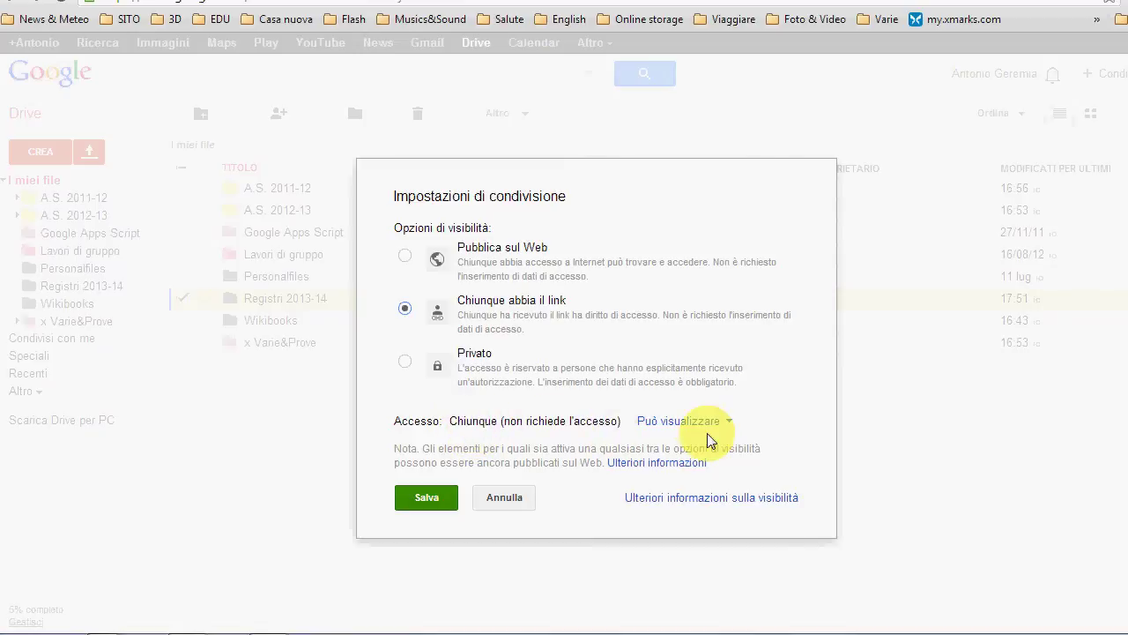
pyautogui.click(728, 422)
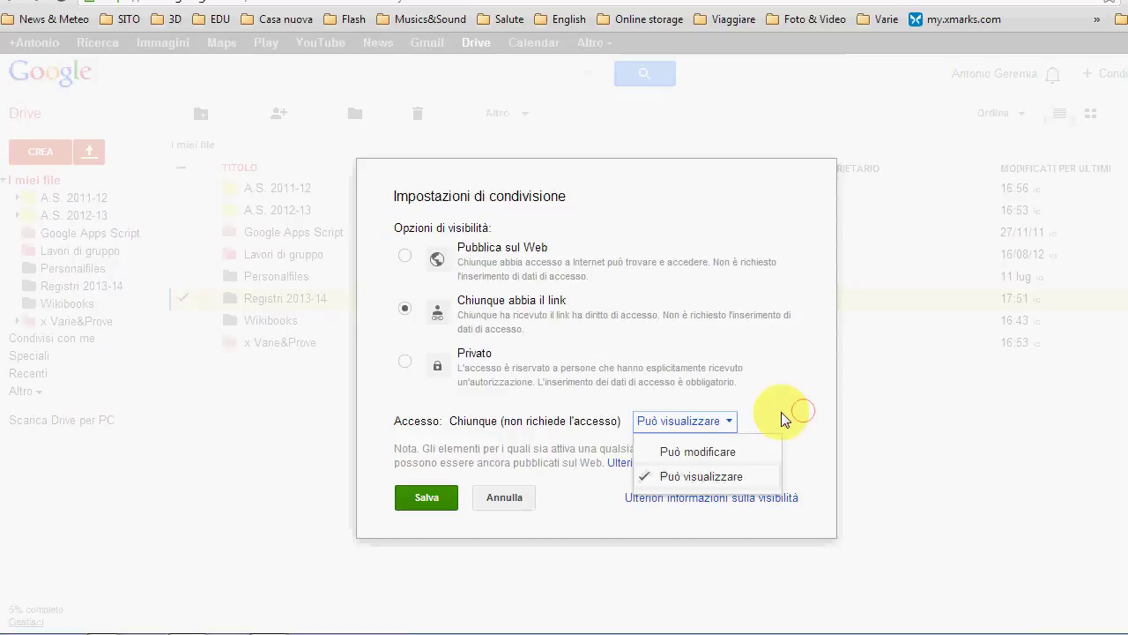
pyautogui.click(698, 481)
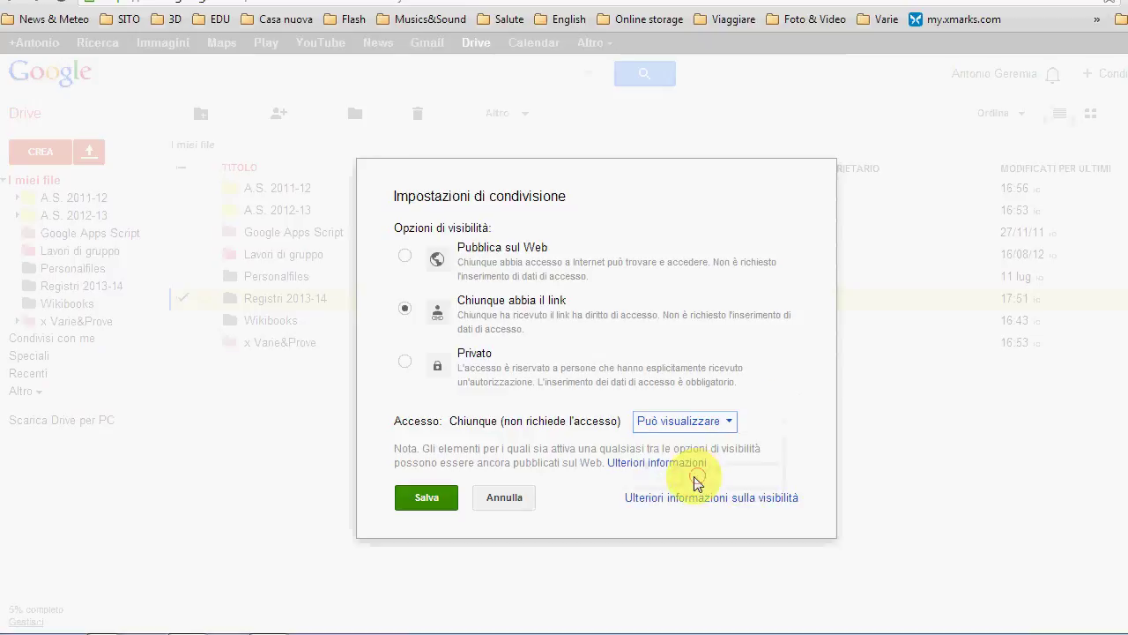
pyautogui.click(416, 497)
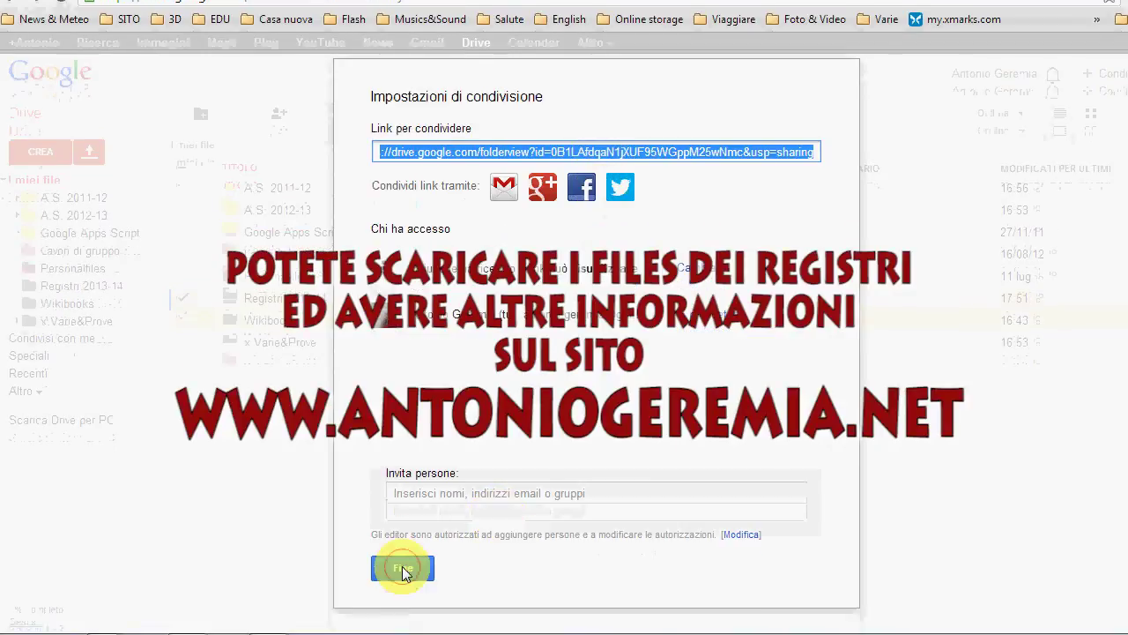
pyautogui.click(402, 568)
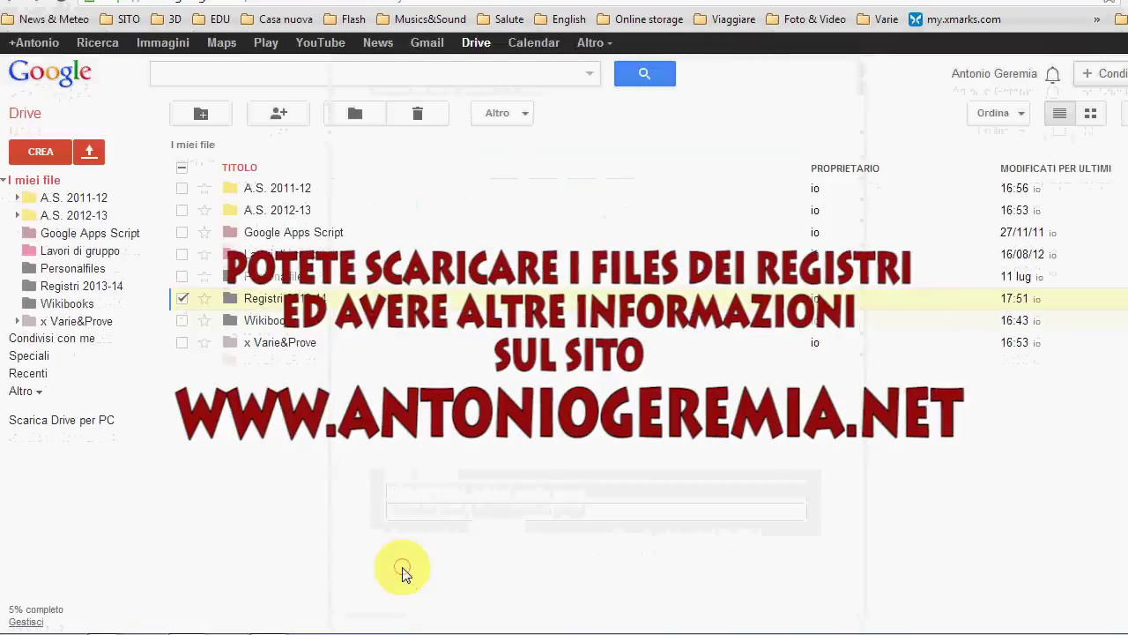